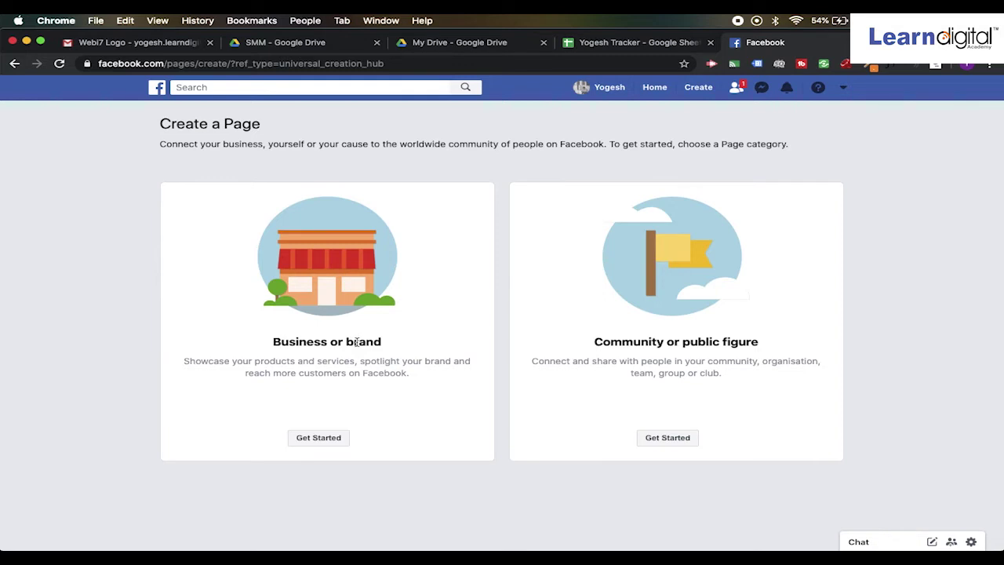
# Start creating a Community or public figure page and enter Test as the page name.
pyautogui.click(669, 441)
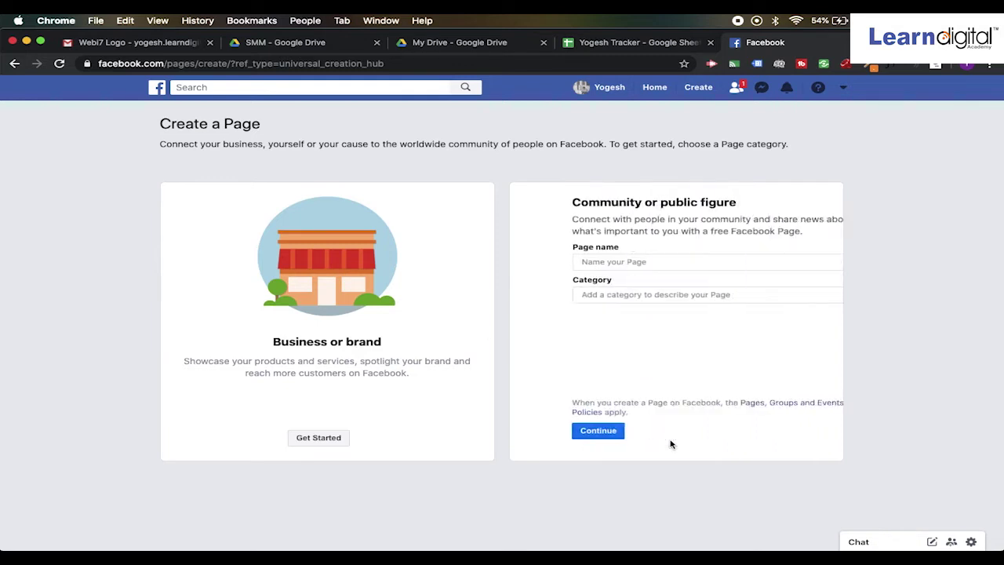
pyautogui.click(580, 260)
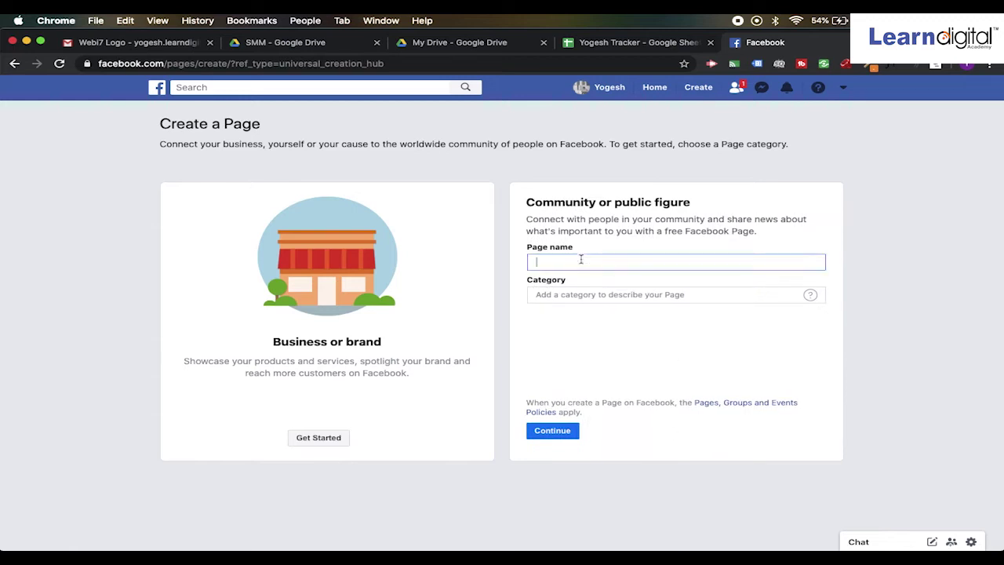
pyautogui.write('Test')
# Look through the page category suggestions for "a" and "w", clearing each entry without choosing a category.
pyautogui.click(587, 295)
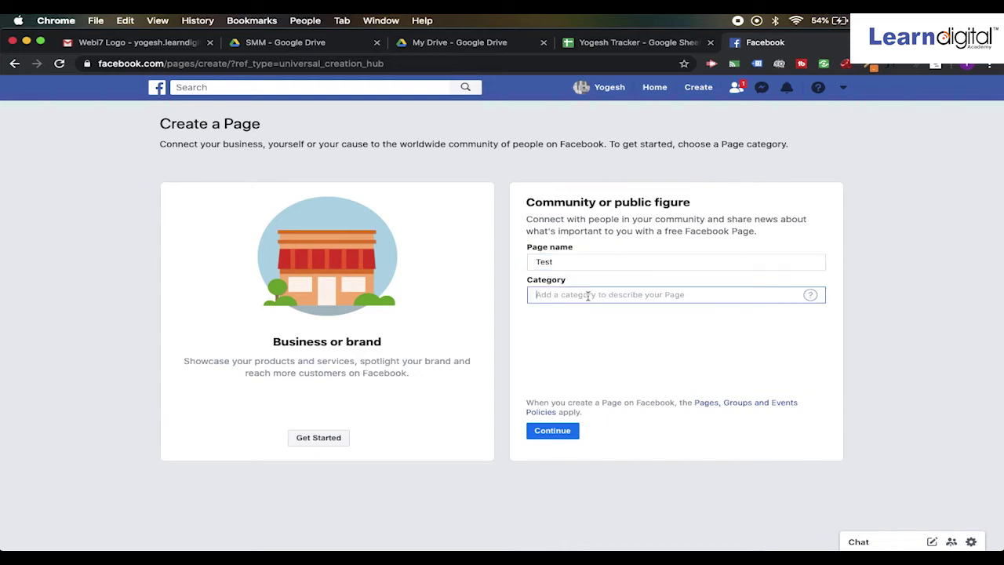
pyautogui.write('a')
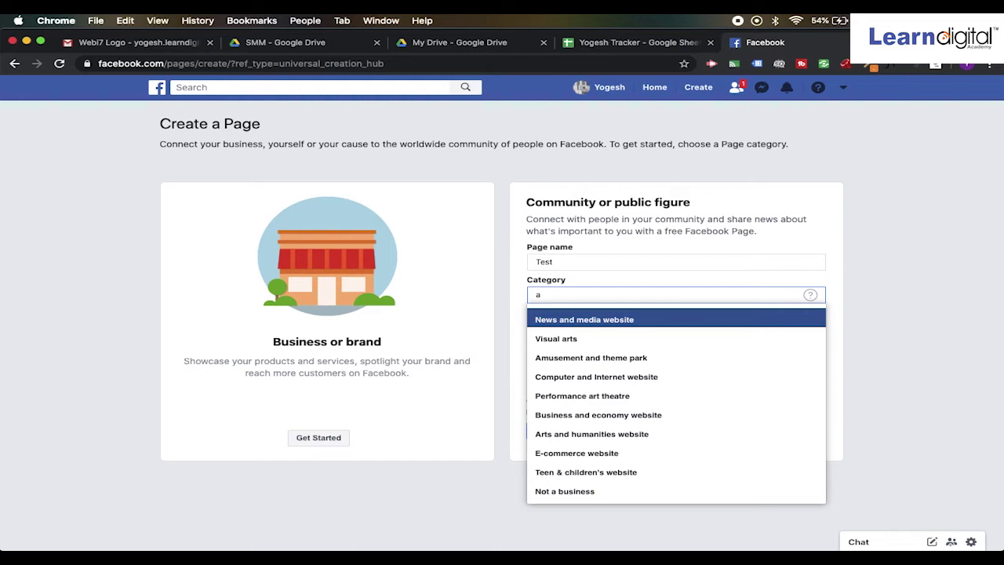
pyautogui.press('BackSpace')
pyautogui.write('w')
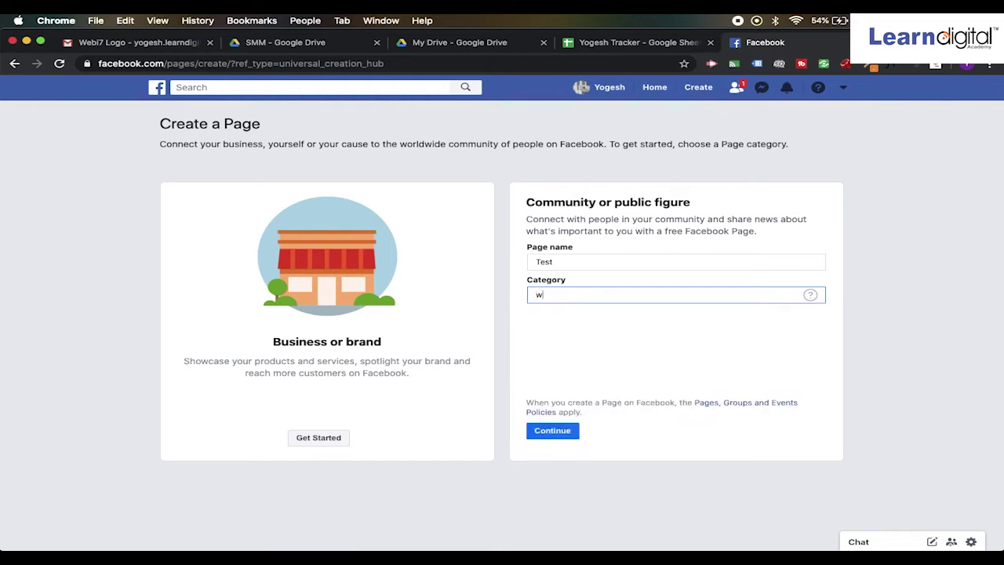
pyautogui.press('Down')
pyautogui.press('Down')
pyautogui.press('Down')
pyautogui.press('Down')
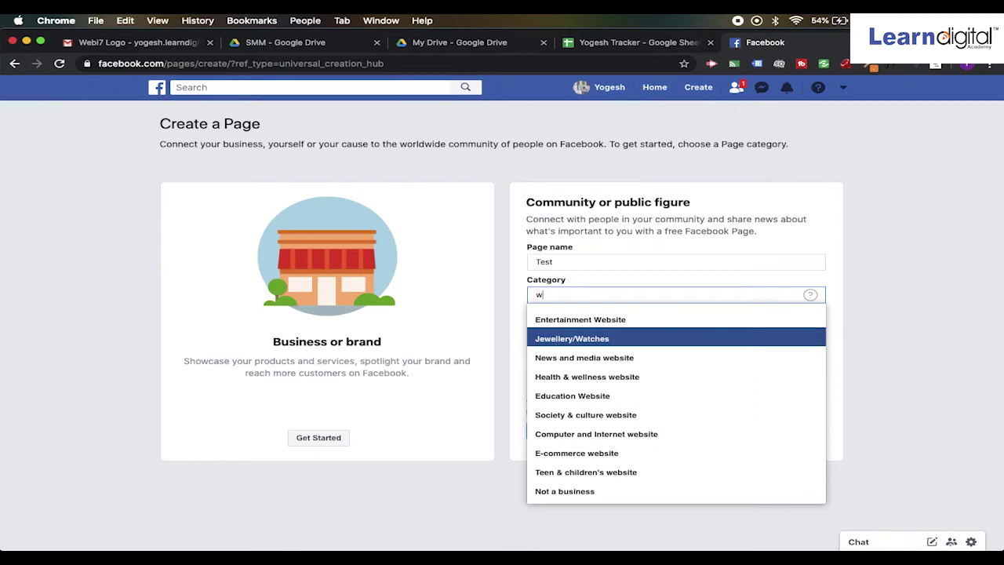
pyautogui.press('BackSpace')
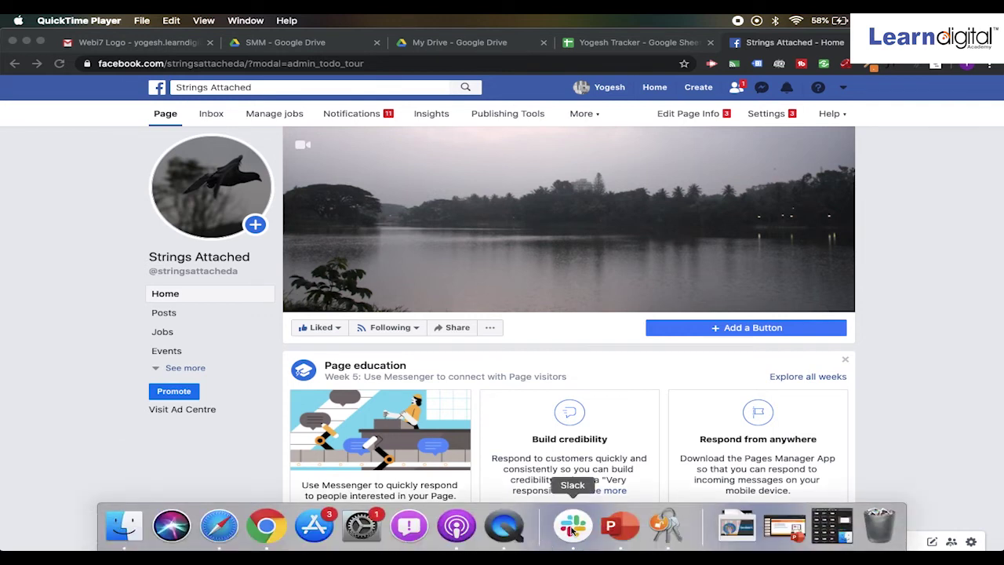
# Switch to the Fb_new presentation in PowerPoint and view slides 7 to 11, ending on FB image Sizes.
pyautogui.click(621, 526)
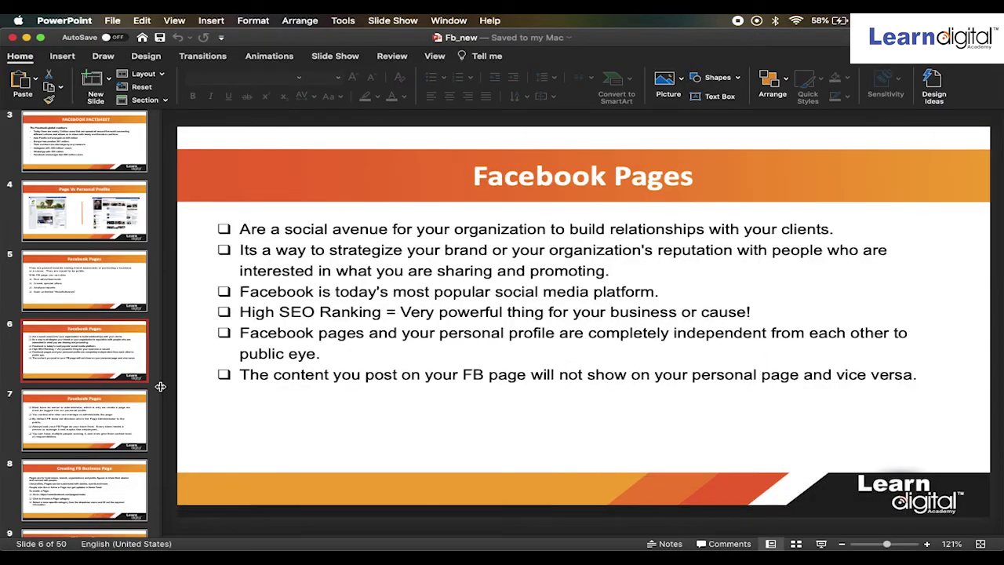
pyautogui.click(91, 429)
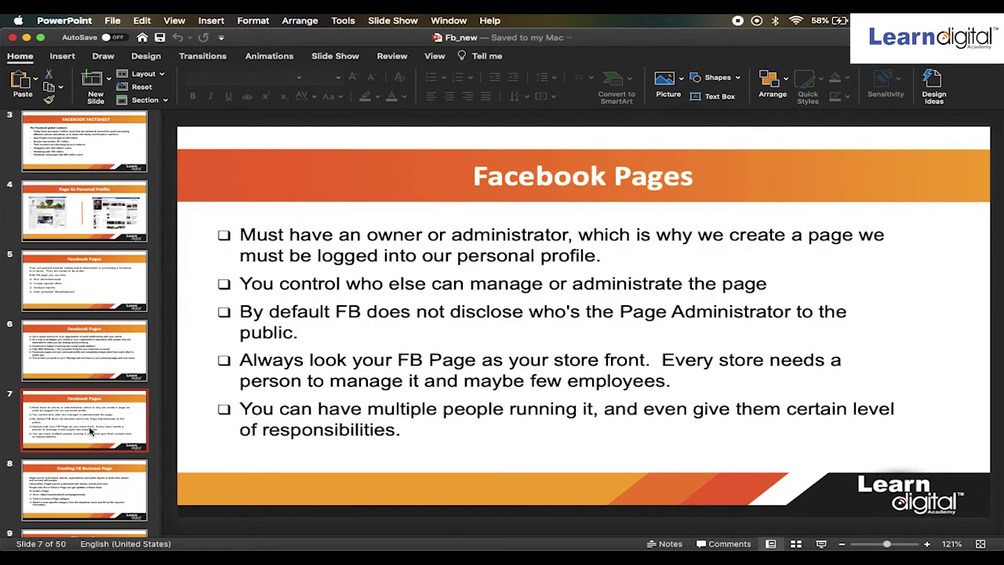
pyautogui.press('Down')
pyautogui.press('Down')
pyautogui.press('Down')
pyautogui.press('Down')
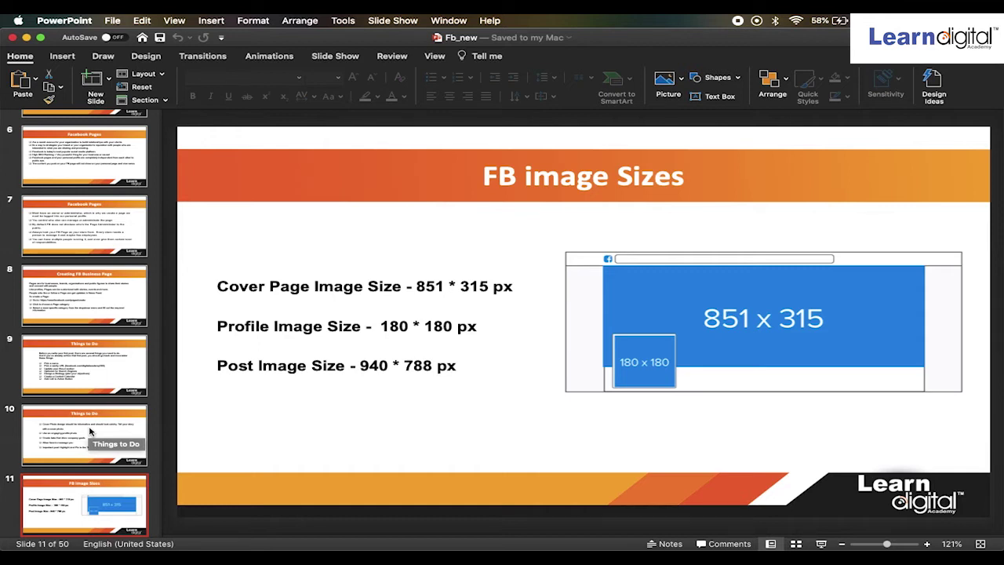
# Switch back to Chrome and open the About section of the Strings Attached page.
pyautogui.moveTo(455, 543)
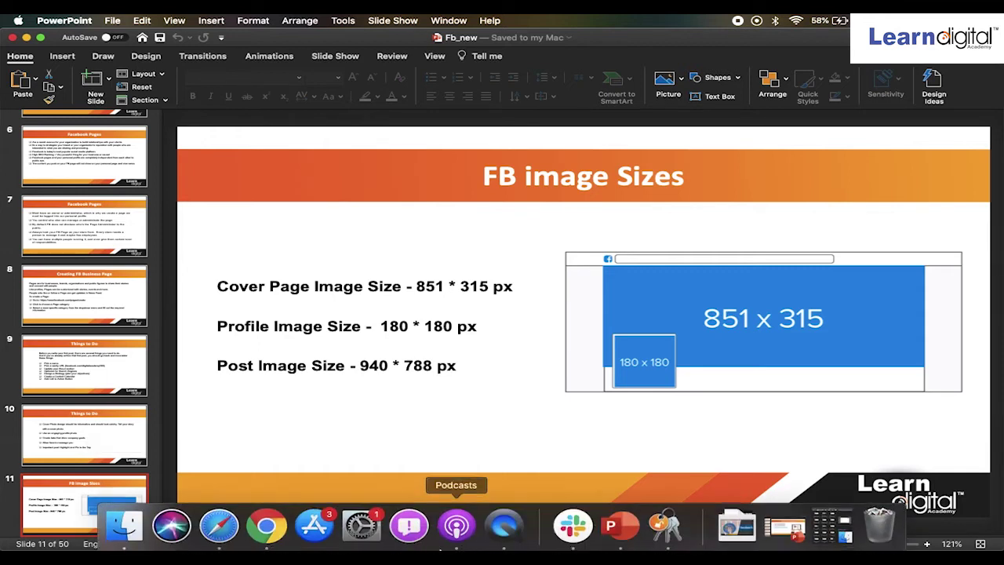
pyautogui.click(274, 539)
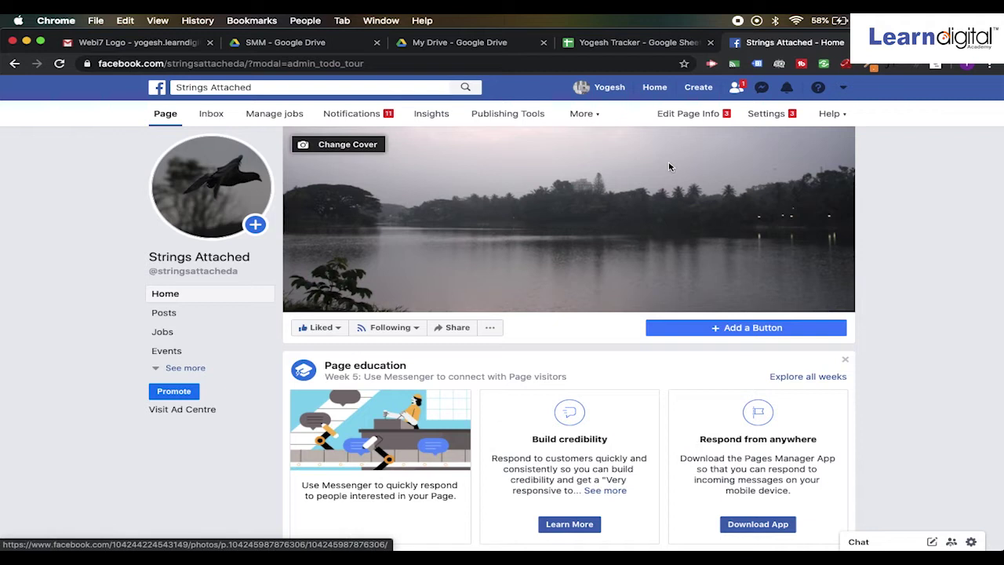
pyautogui.click(186, 369)
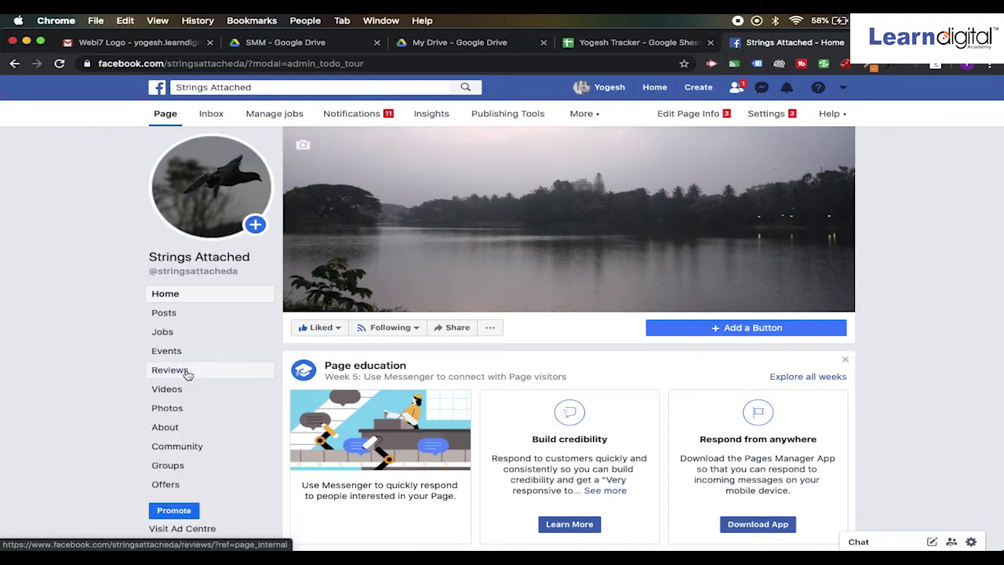
pyautogui.click(170, 432)
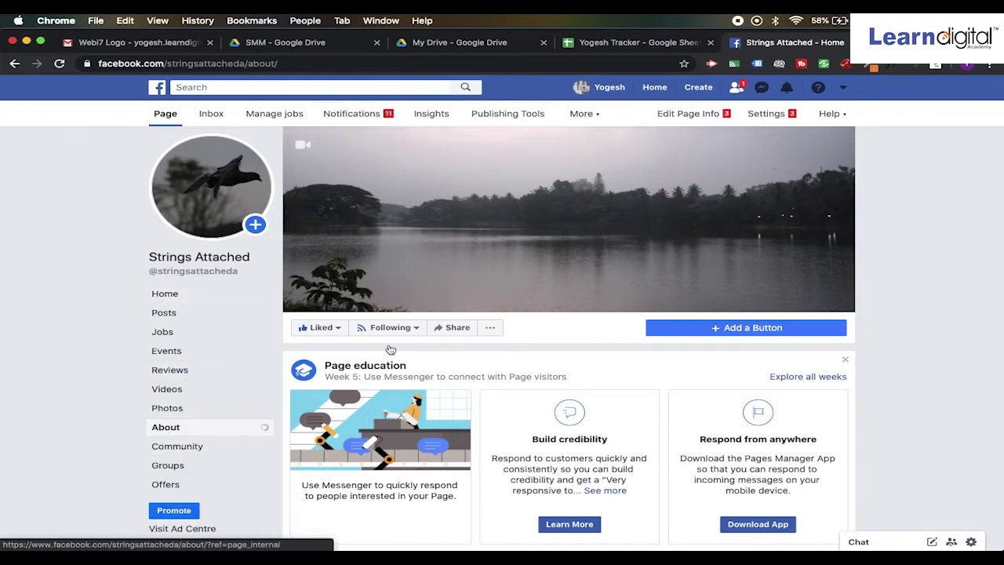
pyautogui.scroll(-3, 510, 402)
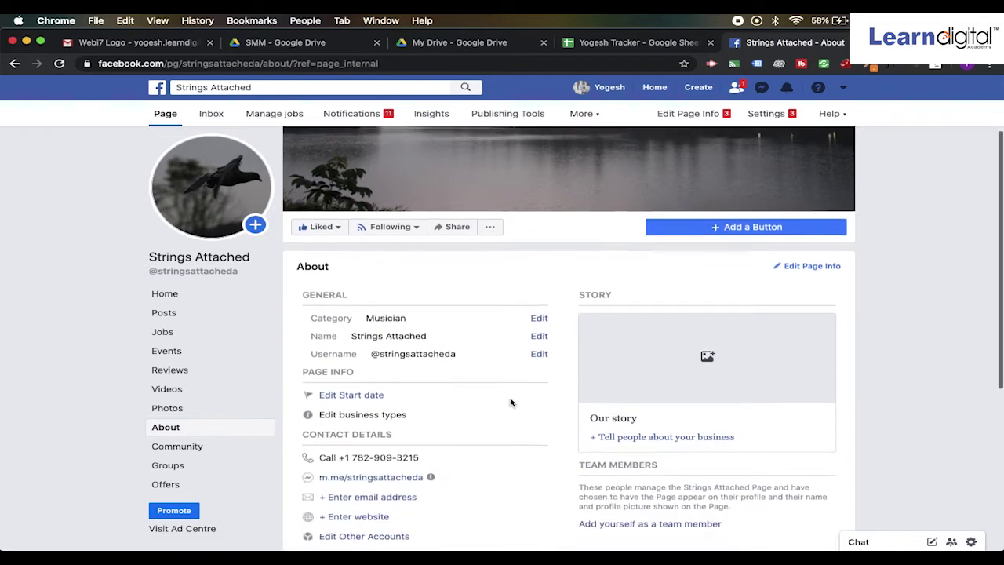
# Look through the suggestions for "a" in the page's category editor and cancel without saving.
pyautogui.click(539, 318)
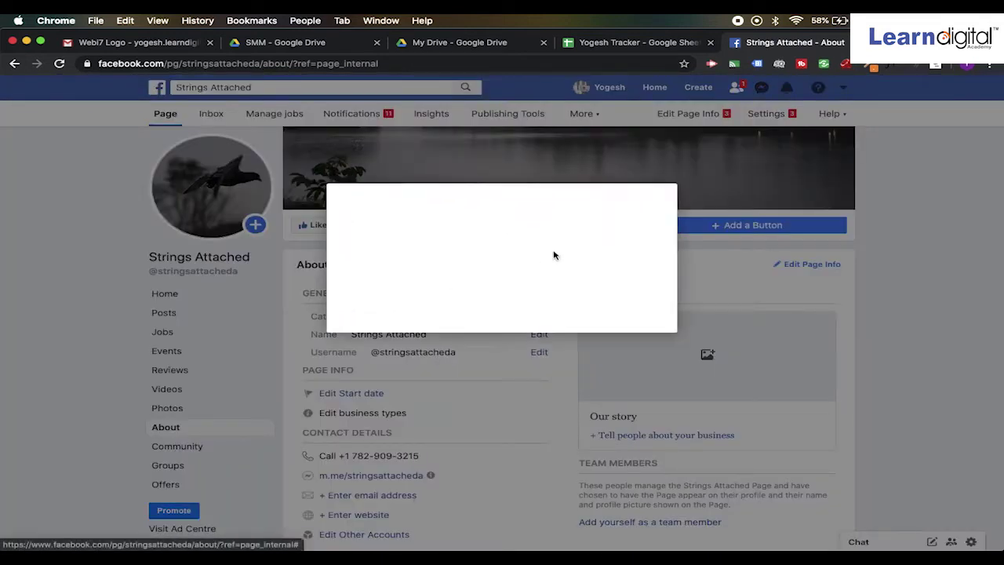
pyautogui.write('a')
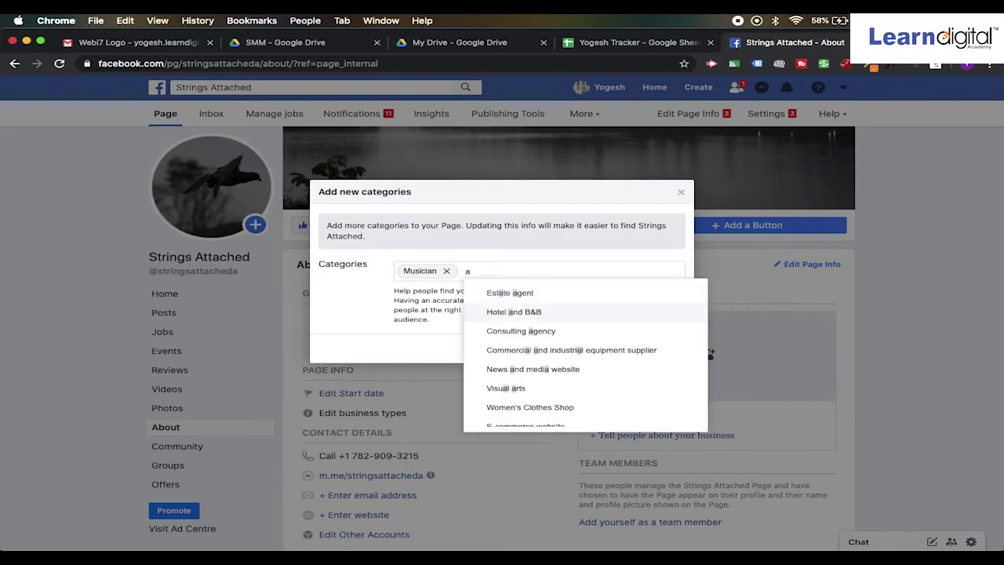
pyautogui.press('Down')
pyautogui.press('Down')
pyautogui.press('Down')
pyautogui.press('Down')
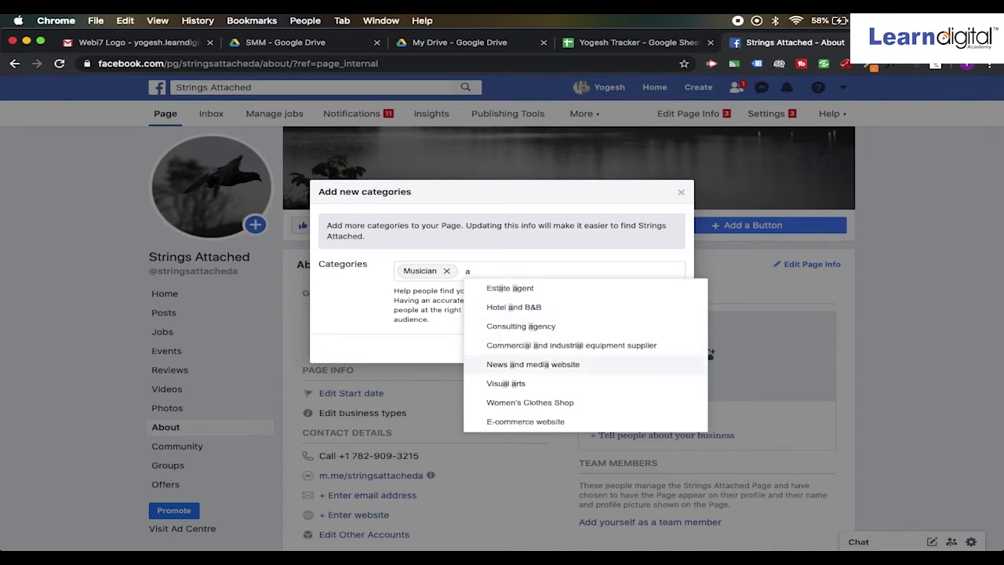
pyautogui.press('Escape')
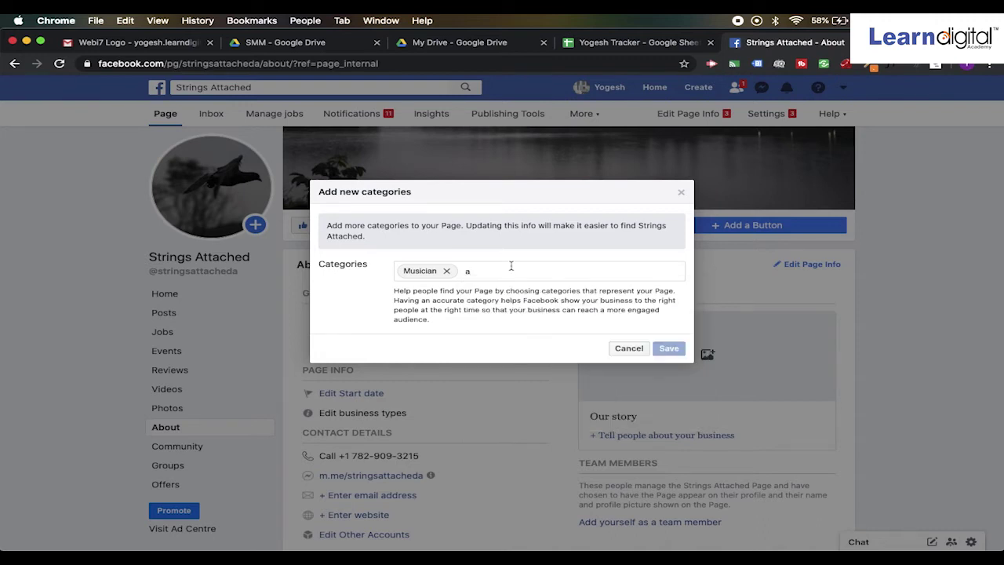
pyautogui.press('BackSpace')
pyautogui.click(631, 352)
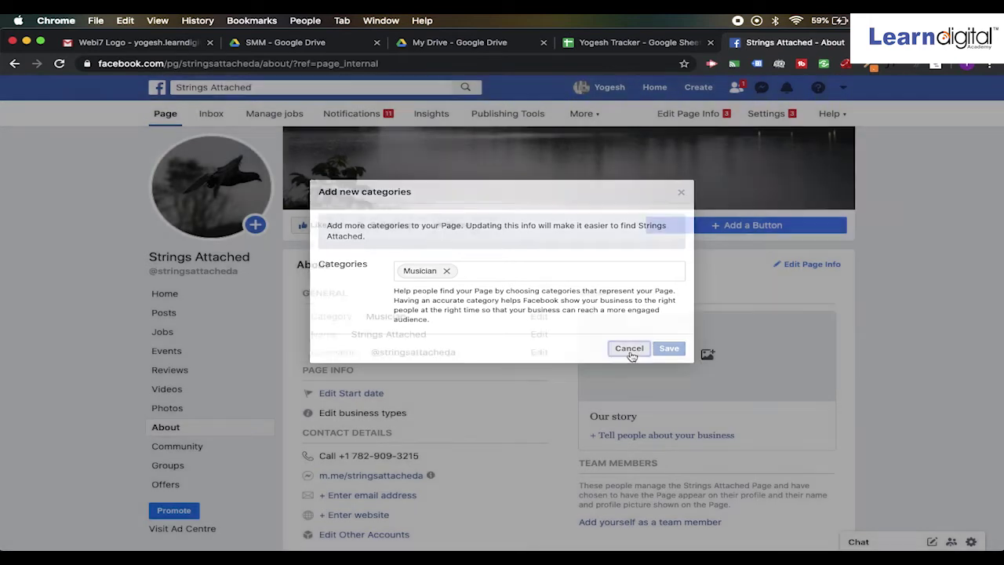
# Examine the page's About details, including general info, contact details, more info and story.
pyautogui.scroll(-2, 534, 348)
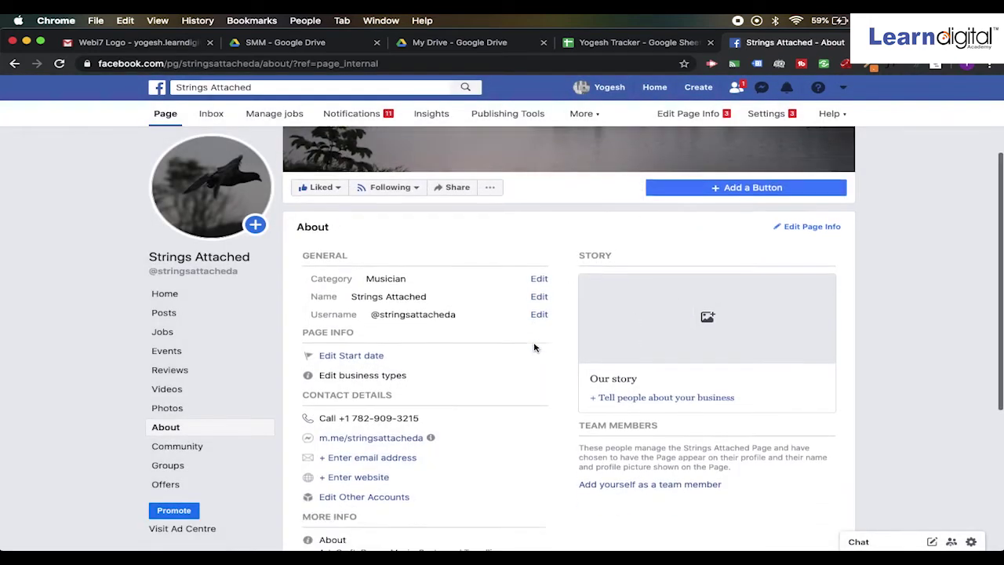
pyautogui.scroll(-2, 534, 347)
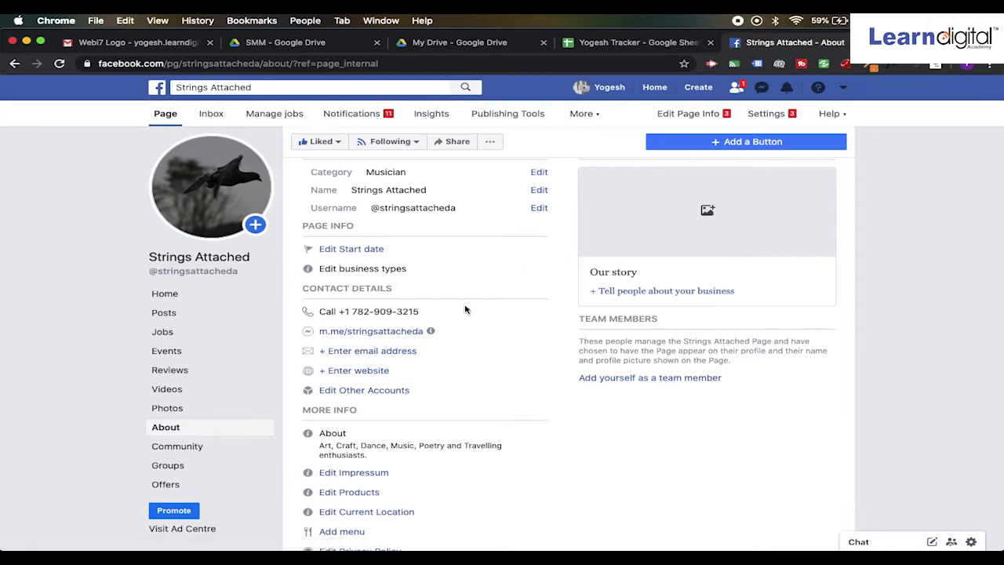
pyautogui.scroll(-5, 465, 309)
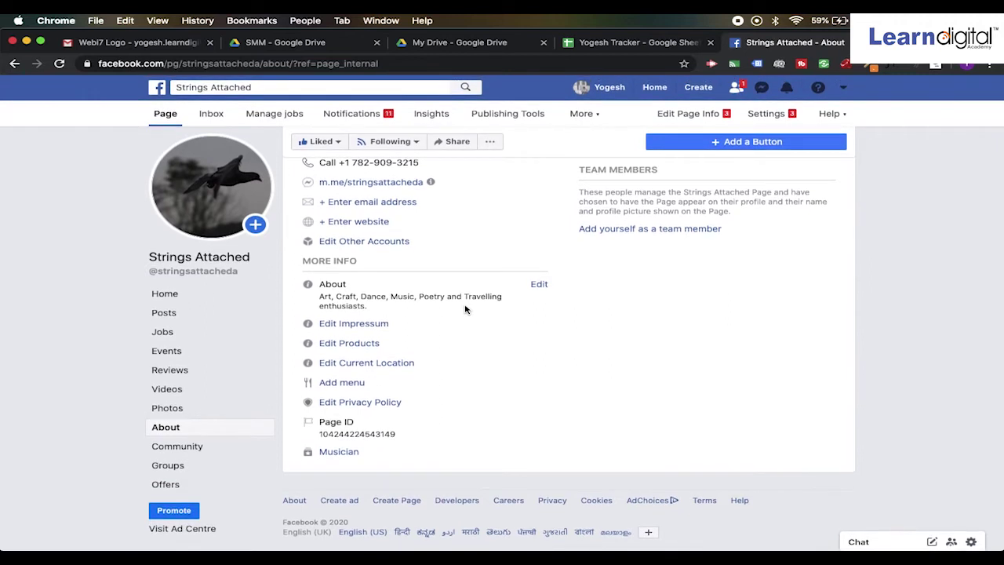
pyautogui.scroll(1, 465, 309)
pyautogui.scroll(2, 465, 309)
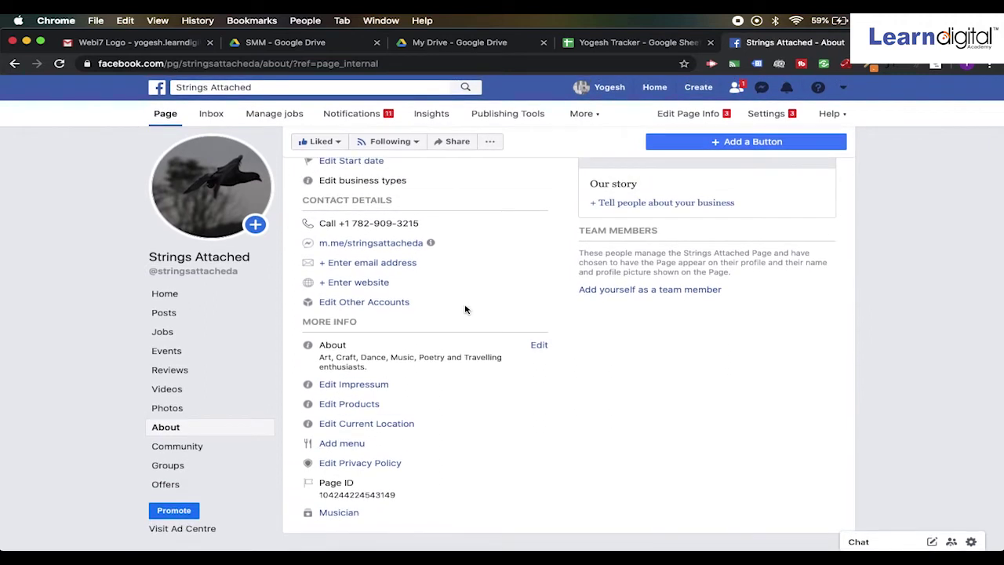
pyautogui.scroll(4, 465, 309)
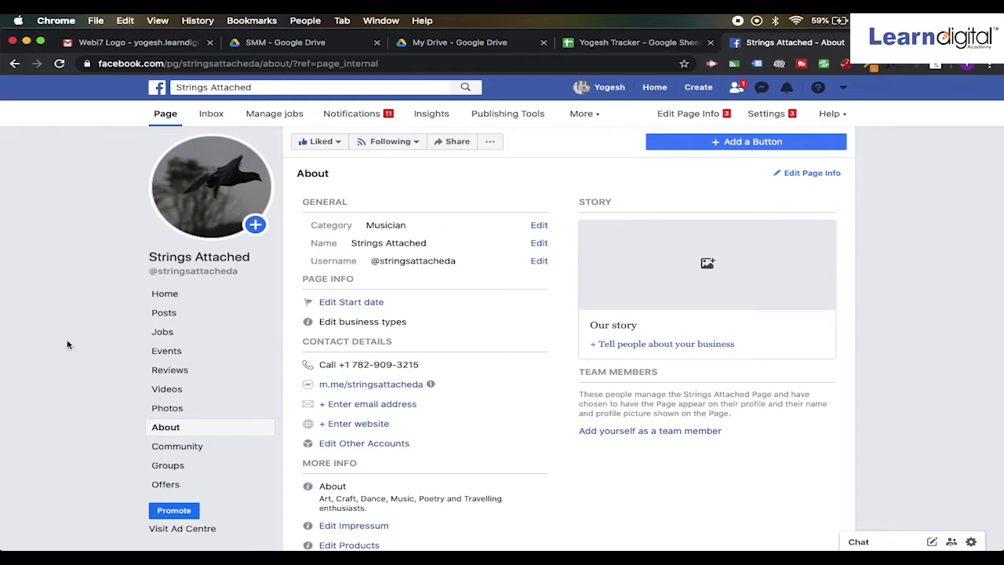
pyautogui.scroll(-5, 68, 345)
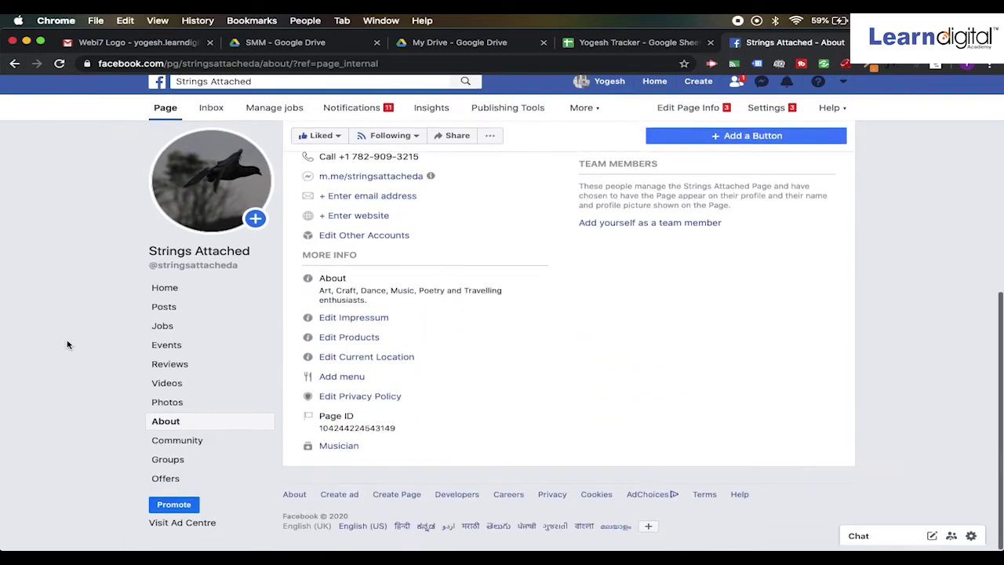
pyautogui.scroll(5, 68, 343)
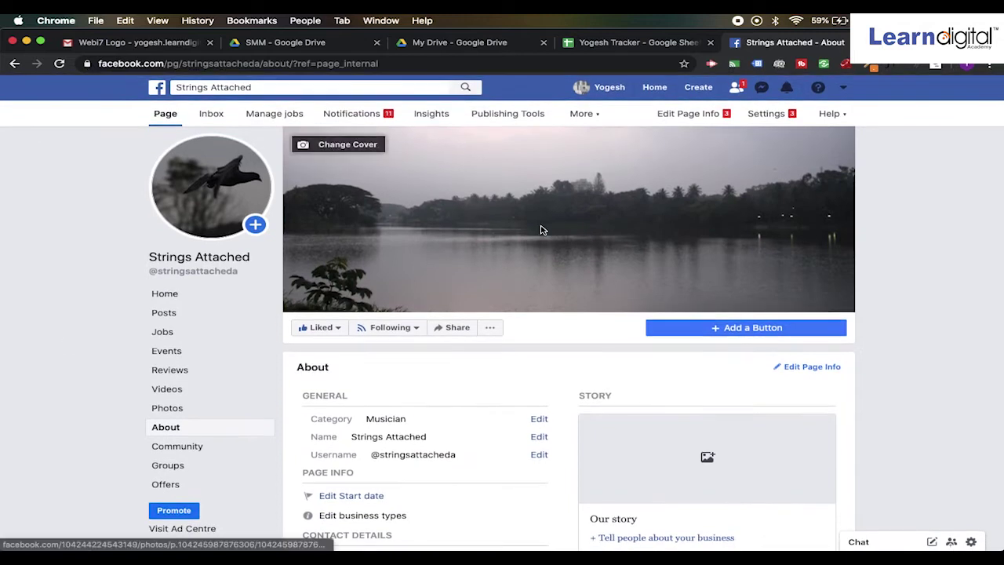
# Open the page's settings, look over the general options and open the Page visibility choices.
pyautogui.click(779, 115)
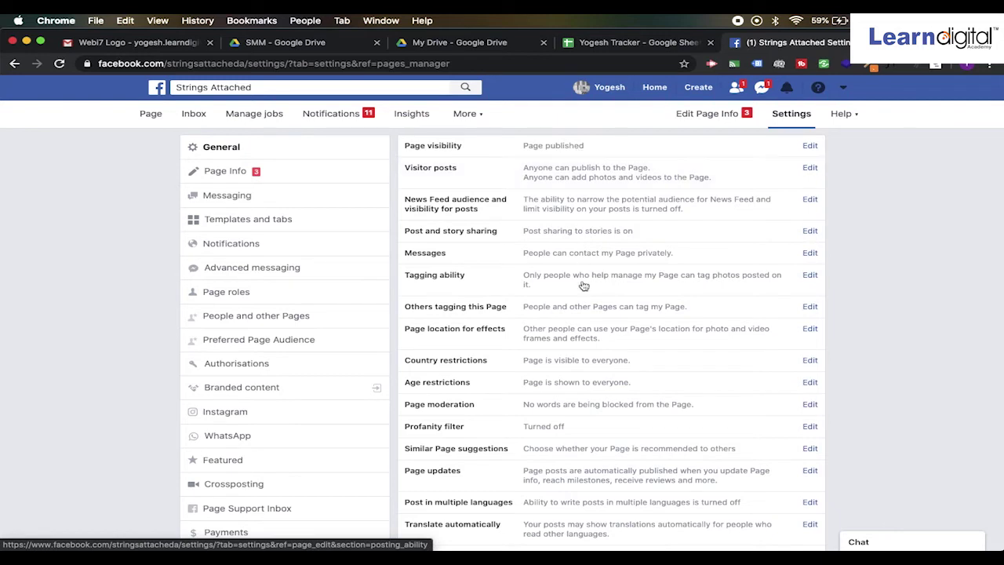
pyautogui.scroll(-5, 583, 285)
pyautogui.scroll(5, 584, 286)
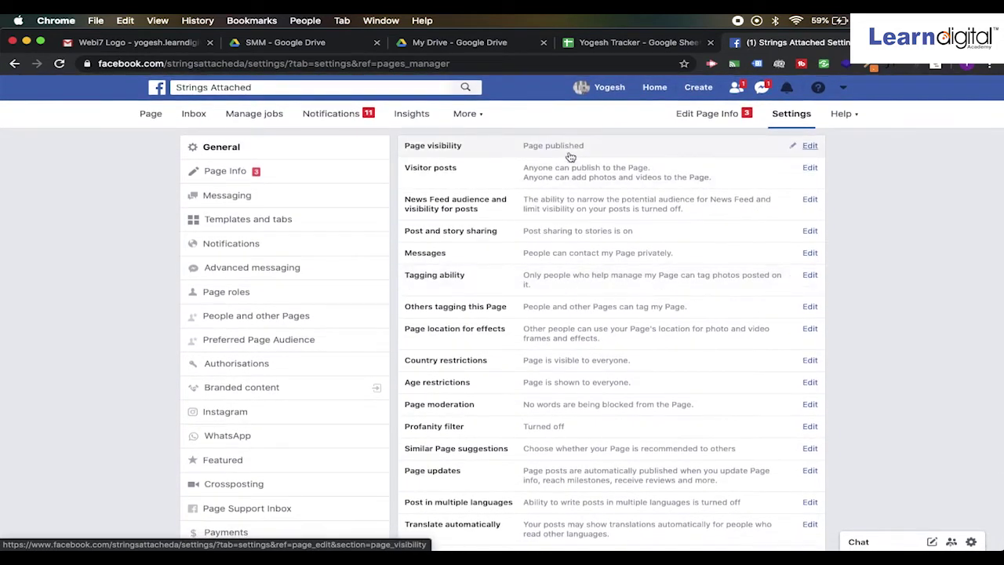
pyautogui.click(610, 148)
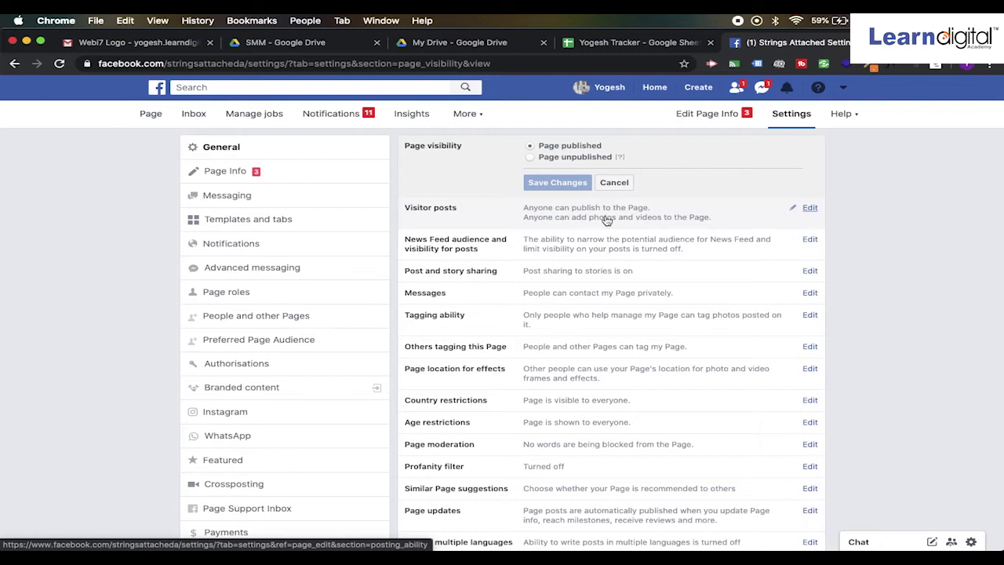
# Set Visitor posts to disable posts by other people on the Page and save the changes.
pyautogui.click(810, 208)
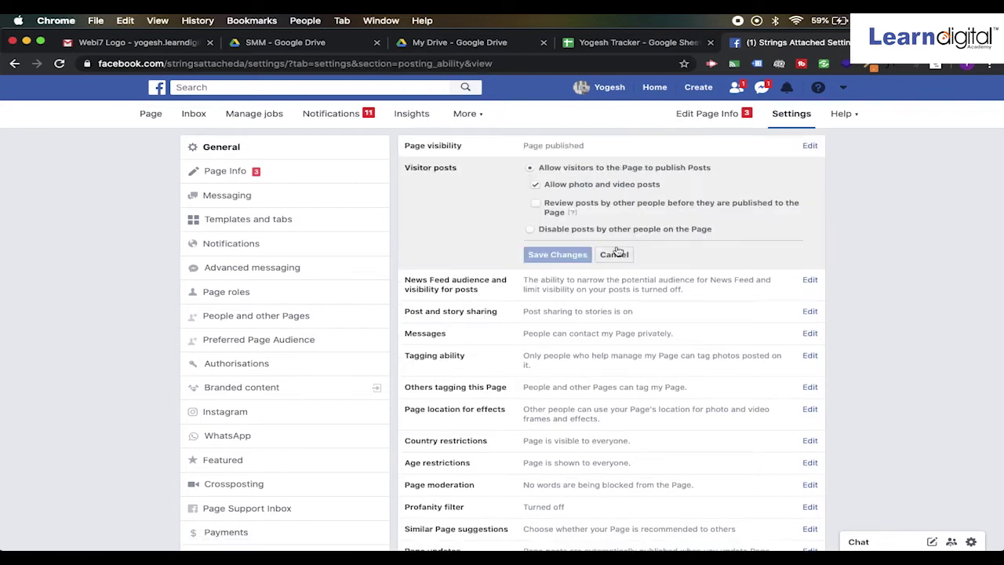
pyautogui.click(531, 228)
pyautogui.click(557, 210)
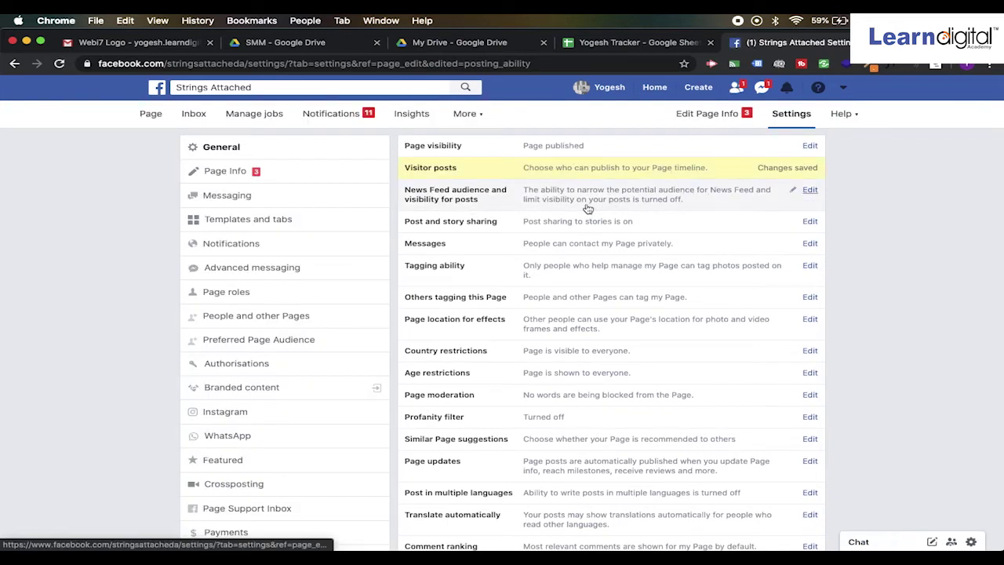
# Review the News Feed audience and post visibility option, and open the Post and story sharing options.
pyautogui.click(810, 190)
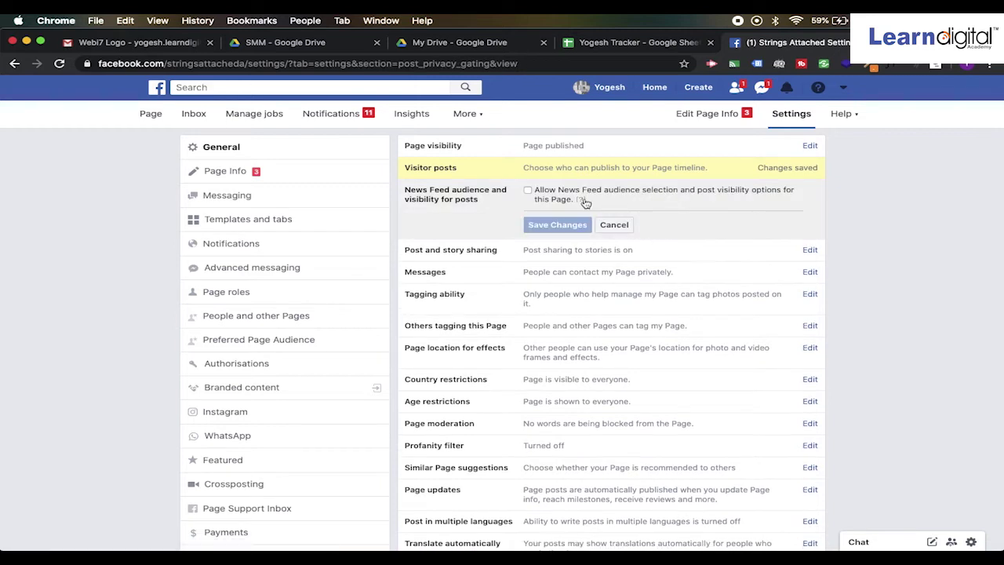
pyautogui.moveTo(582, 201)
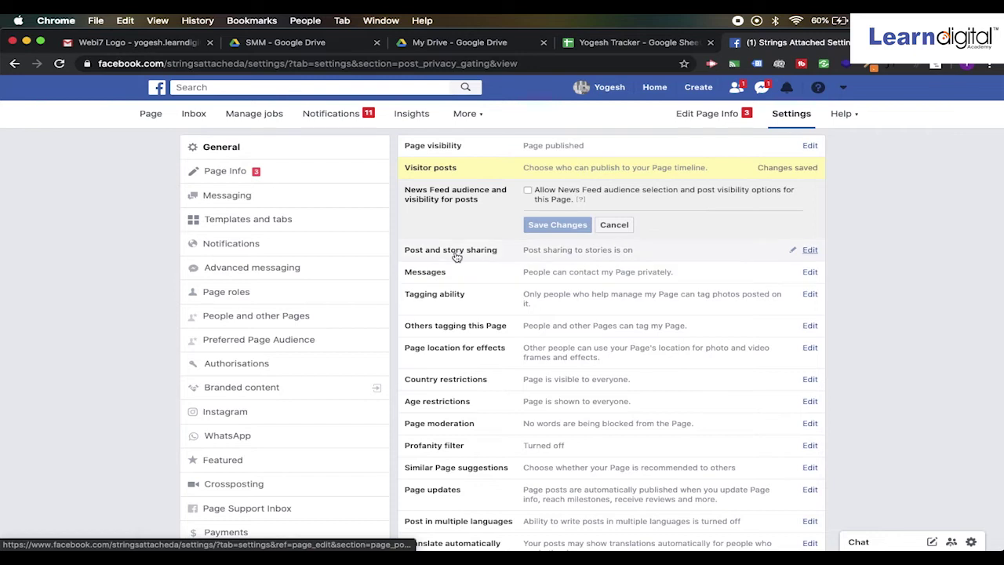
pyautogui.click(621, 253)
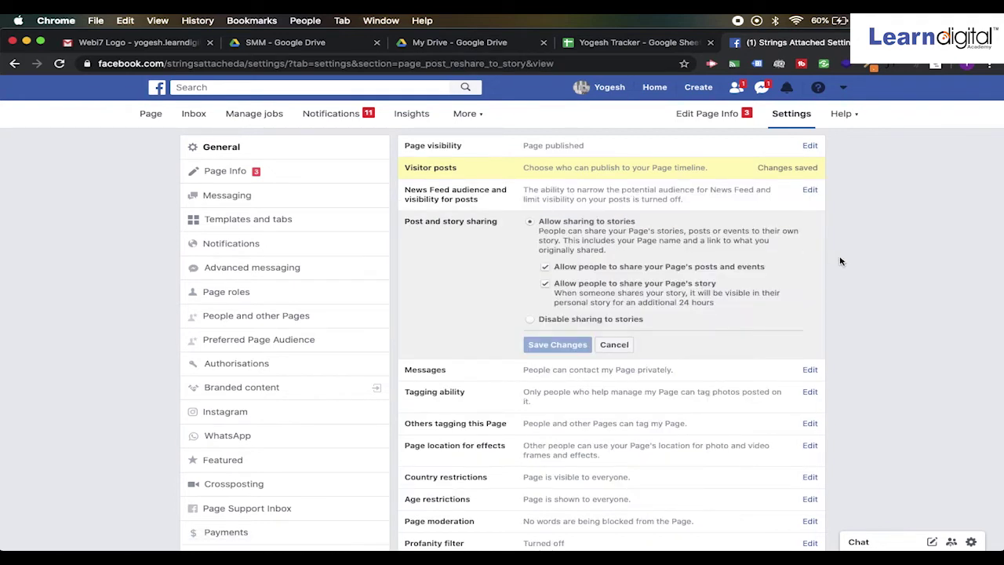
# Allow others to tag photos and videos published by Strings Attached under Tagging ability, and save the changes.
pyautogui.scroll(-3, 841, 261)
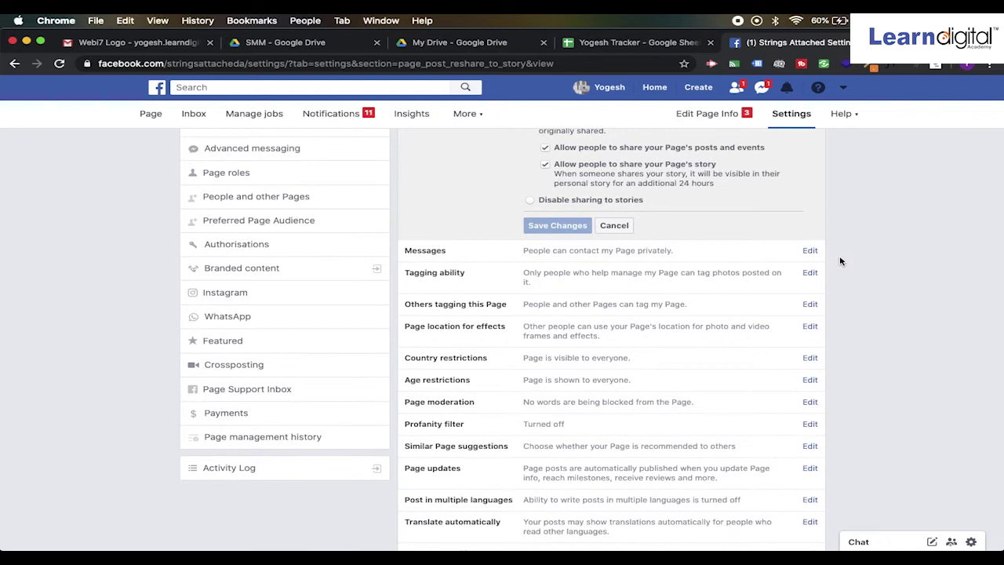
pyautogui.scroll(-2, 840, 261)
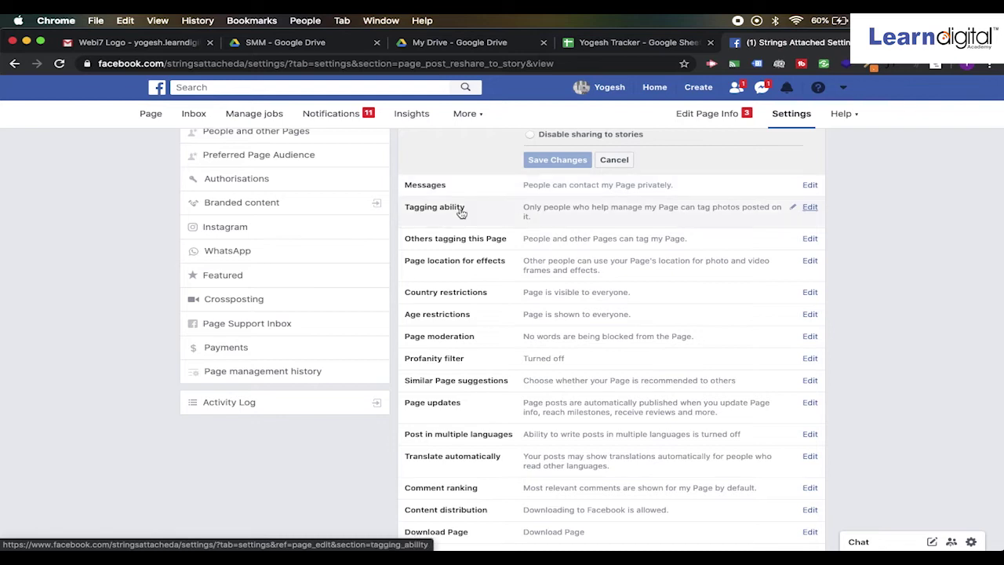
pyautogui.scroll(-1, 433, 213)
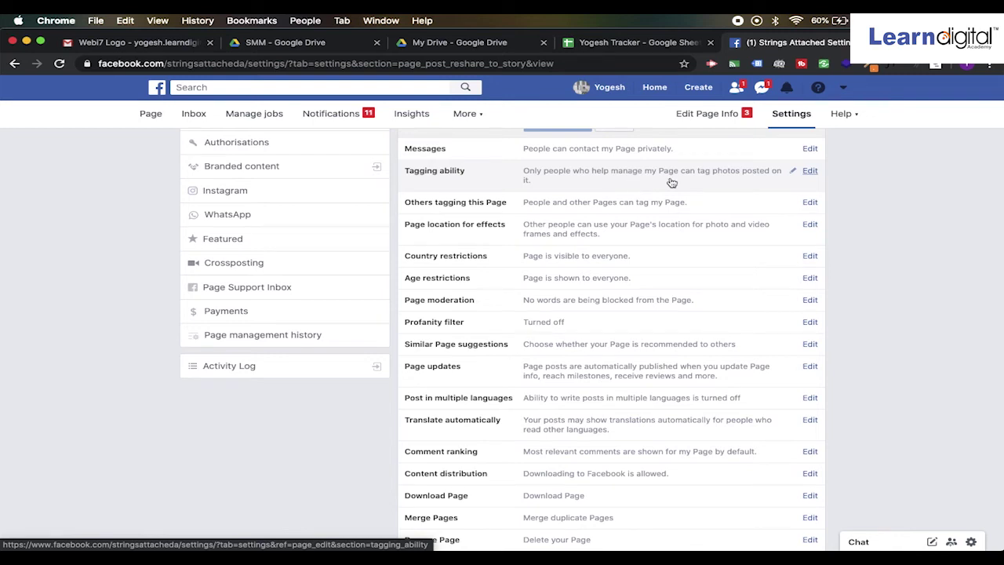
pyautogui.click(811, 173)
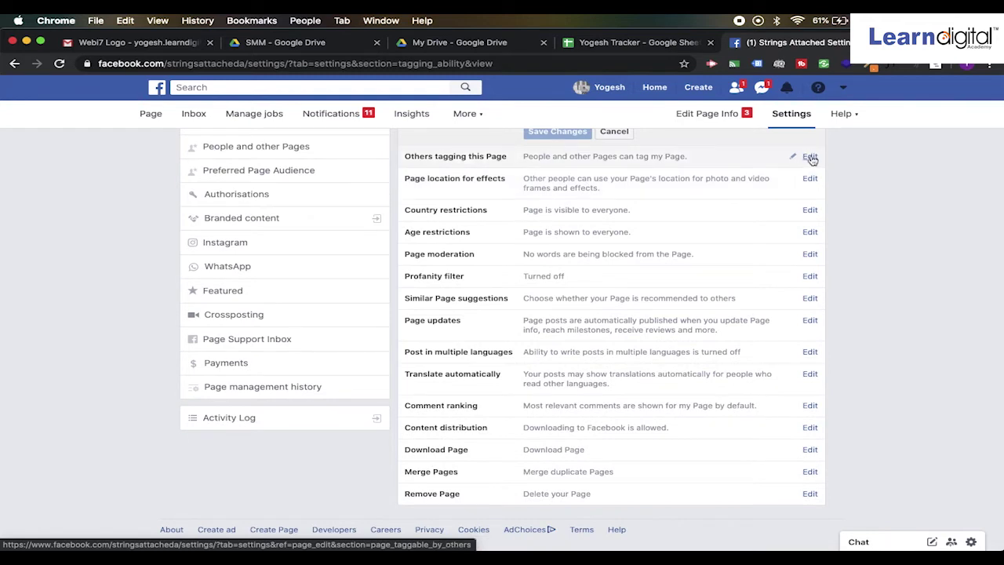
pyautogui.scroll(3, 725, 210)
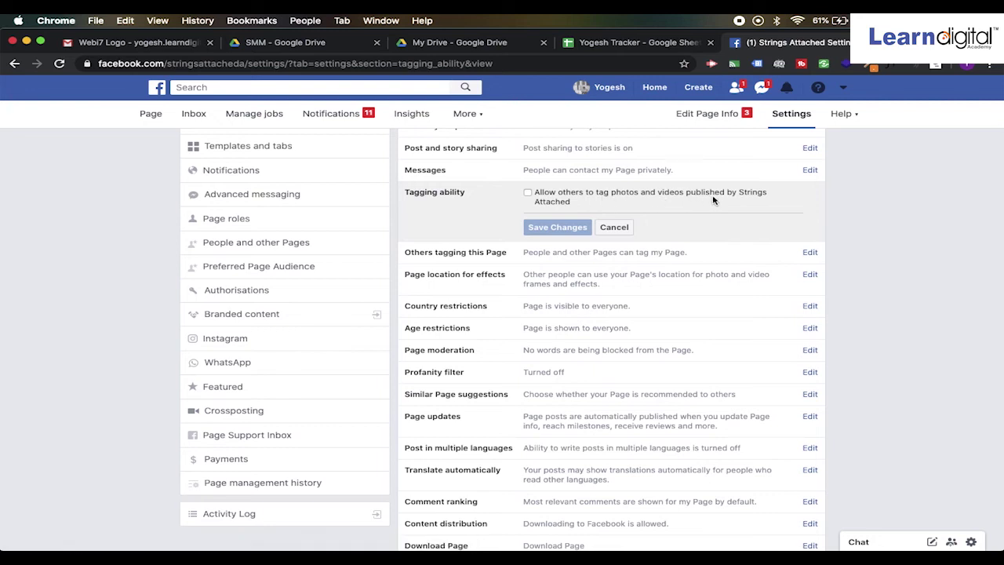
pyautogui.click(528, 193)
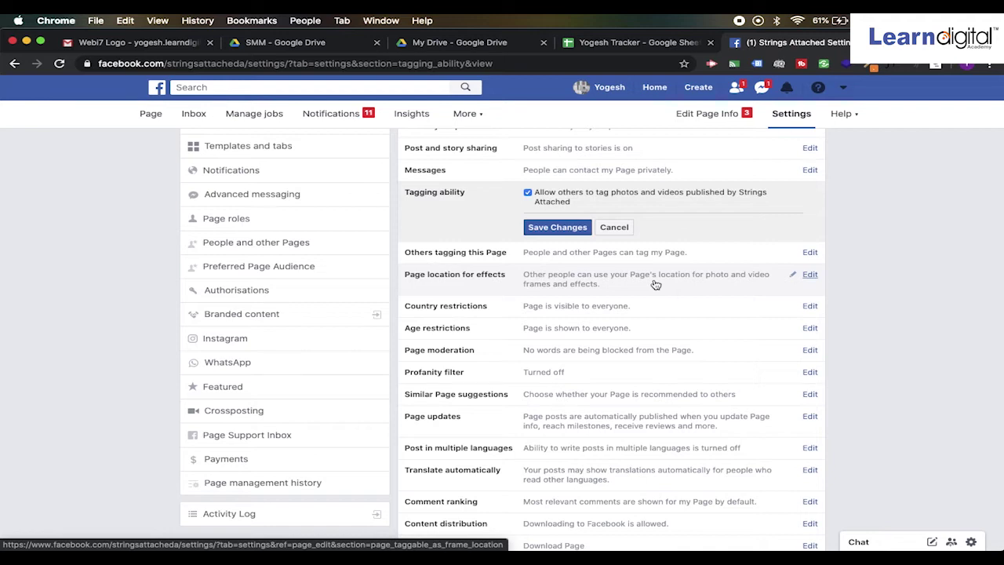
pyautogui.click(809, 276)
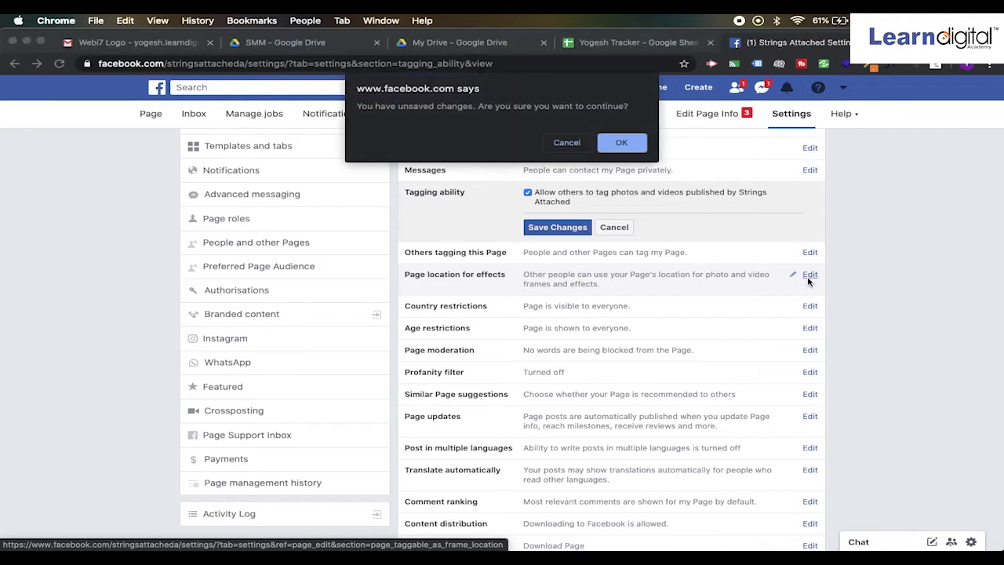
pyautogui.click(566, 143)
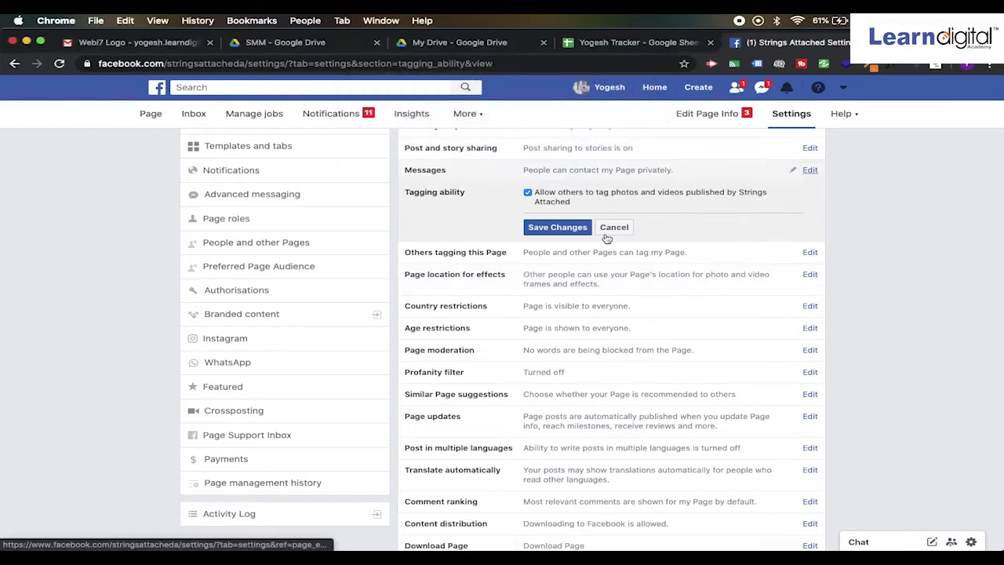
pyautogui.click(560, 227)
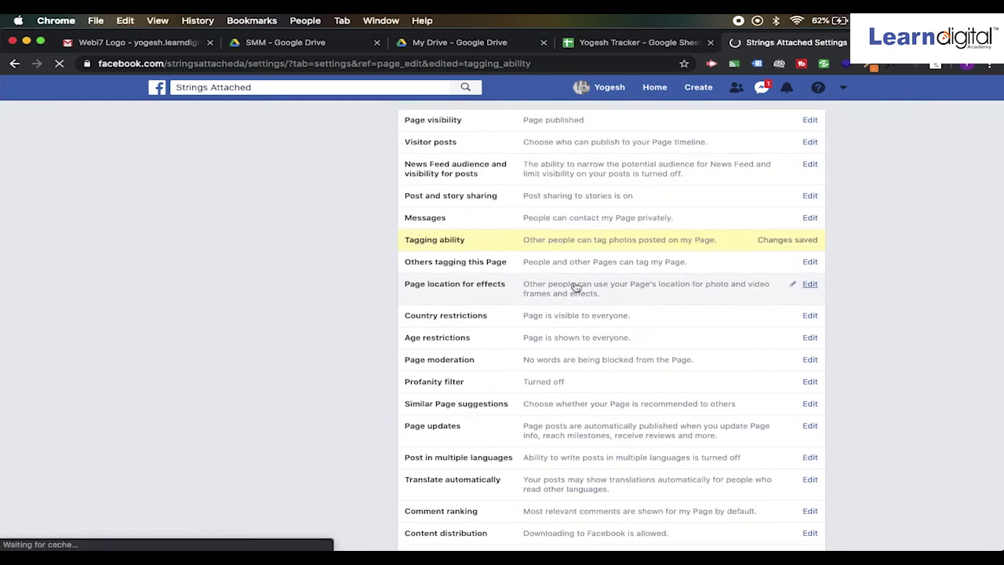
# Review the Country restrictions options and the available Age restrictions choices without changing them.
pyautogui.scroll(-2, 549, 313)
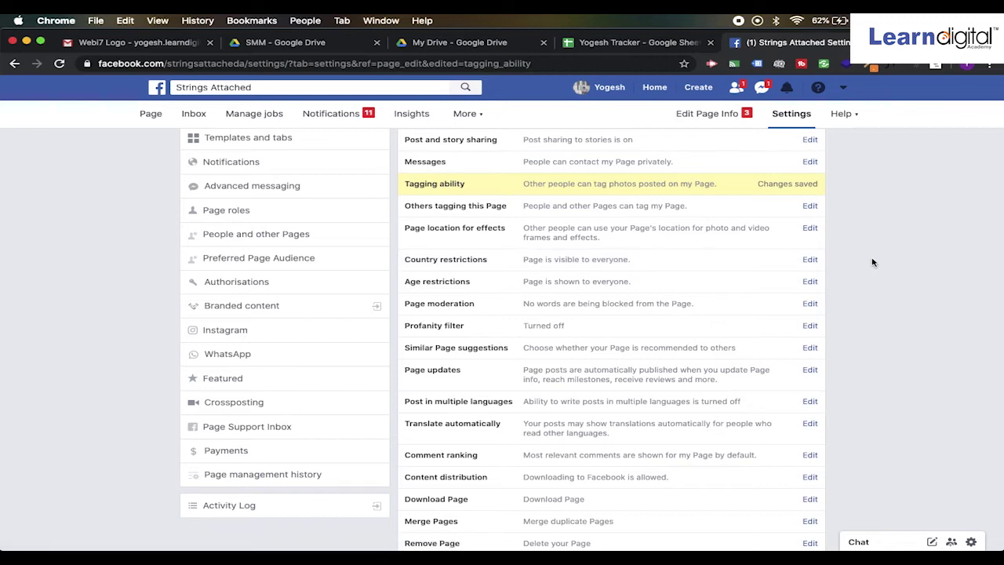
pyautogui.click(810, 260)
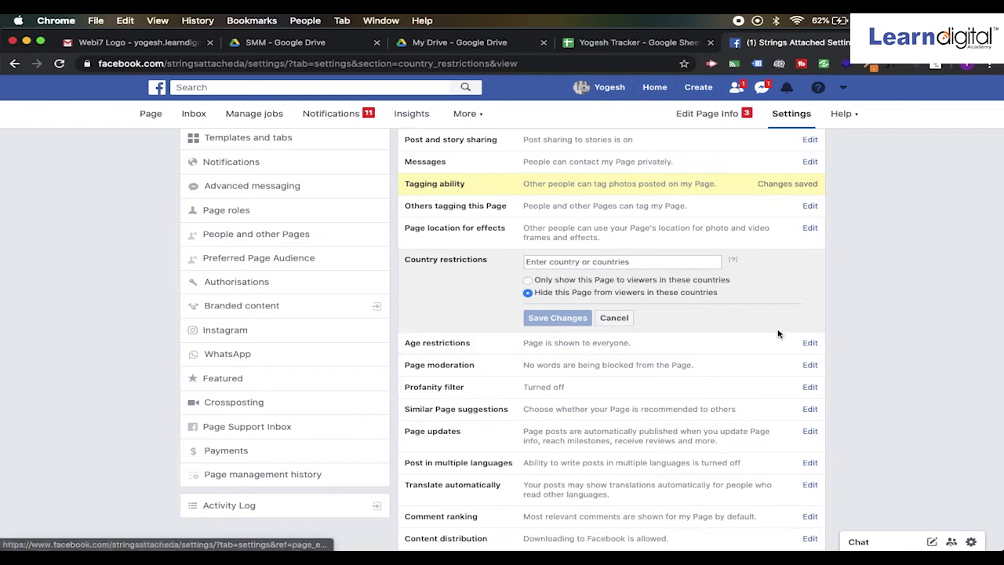
pyautogui.scroll(-3, 779, 334)
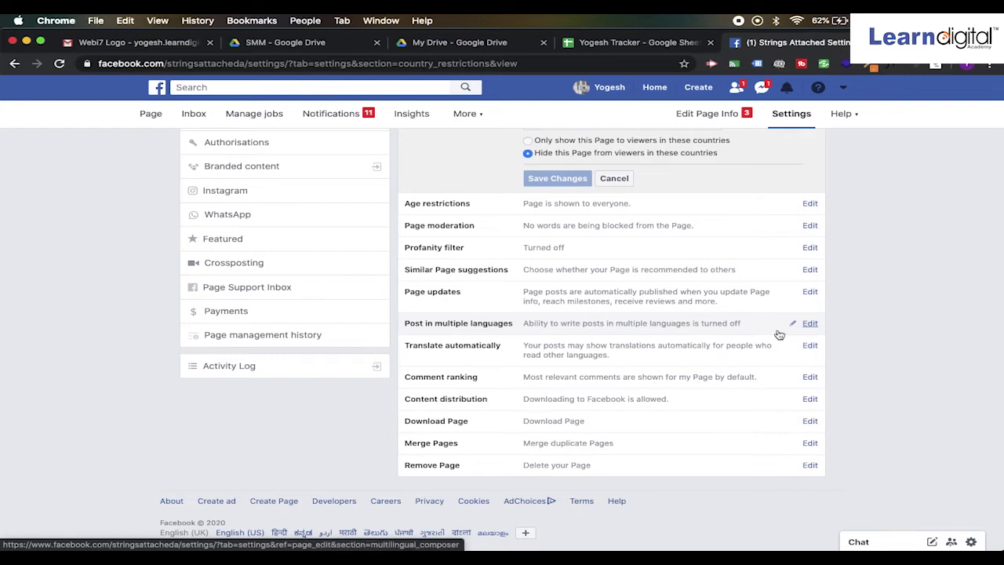
pyautogui.click(811, 204)
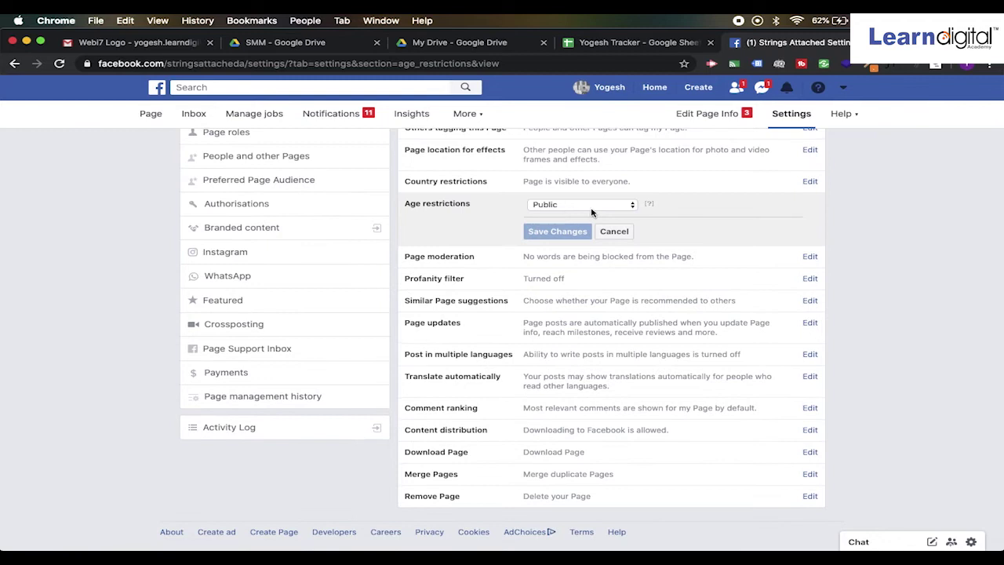
pyautogui.click(590, 208)
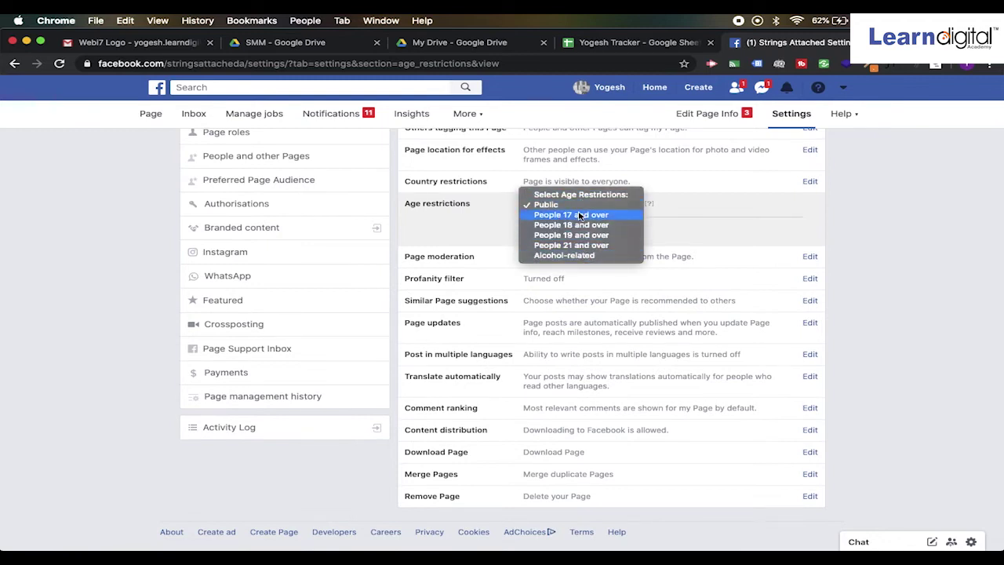
pyautogui.click(916, 211)
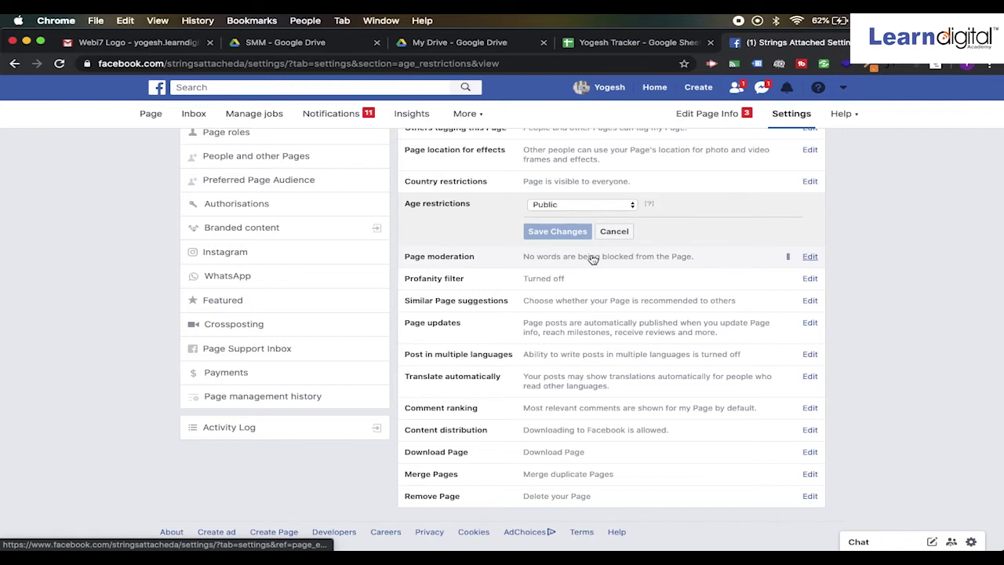
# Review the Page moderation word-blocking options and the available Profanity filter levels.
pyautogui.click(594, 260)
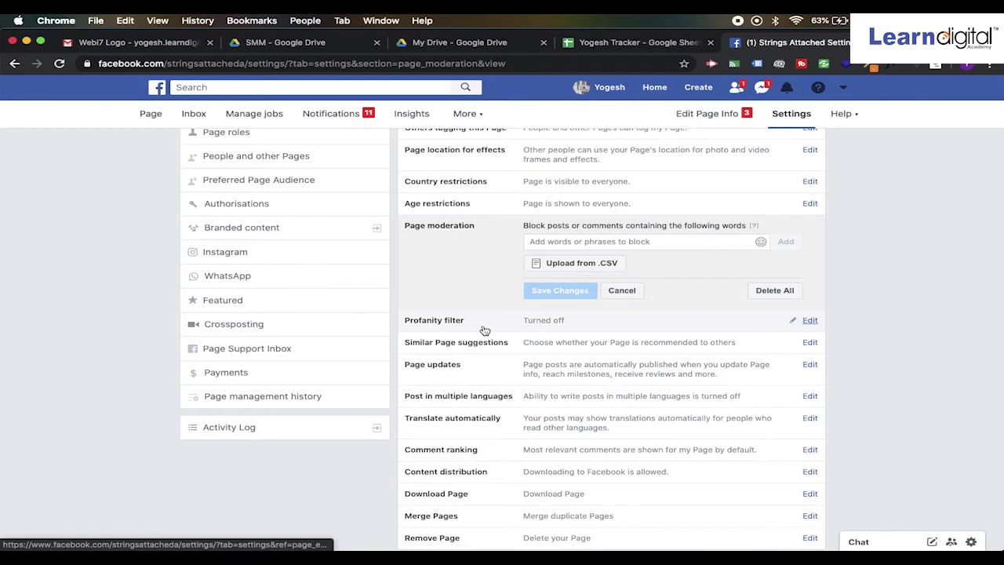
pyautogui.click(598, 330)
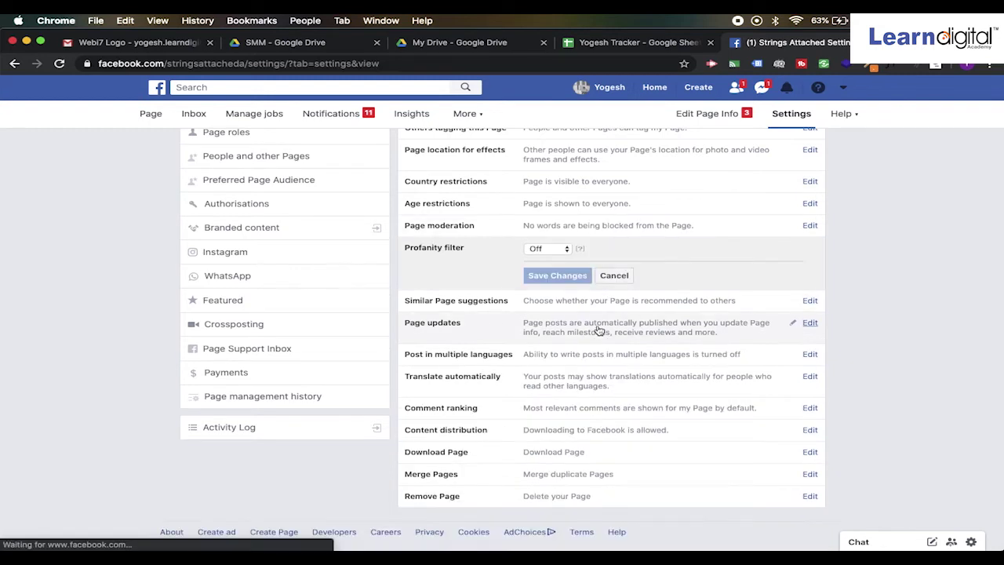
pyautogui.click(568, 254)
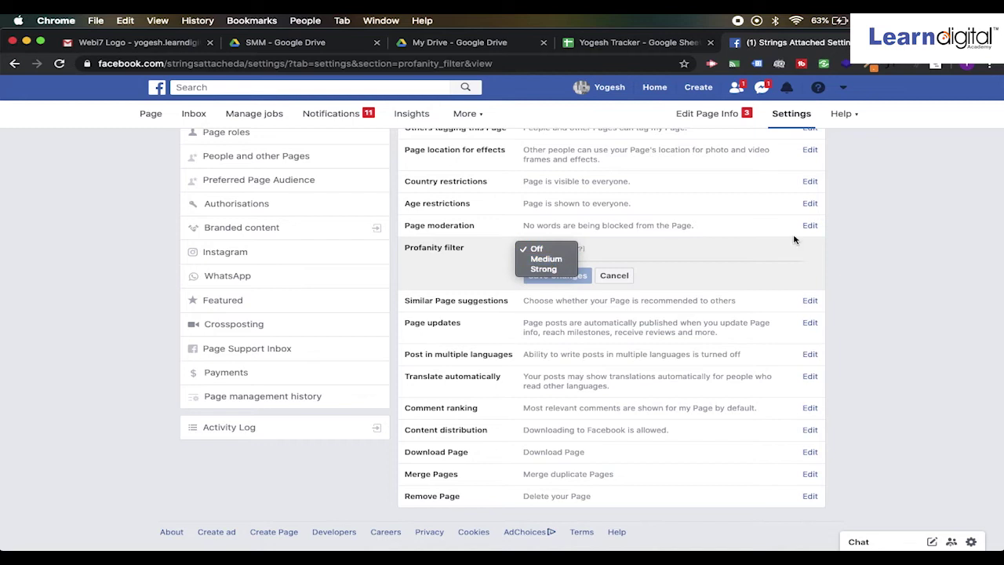
pyautogui.click(891, 259)
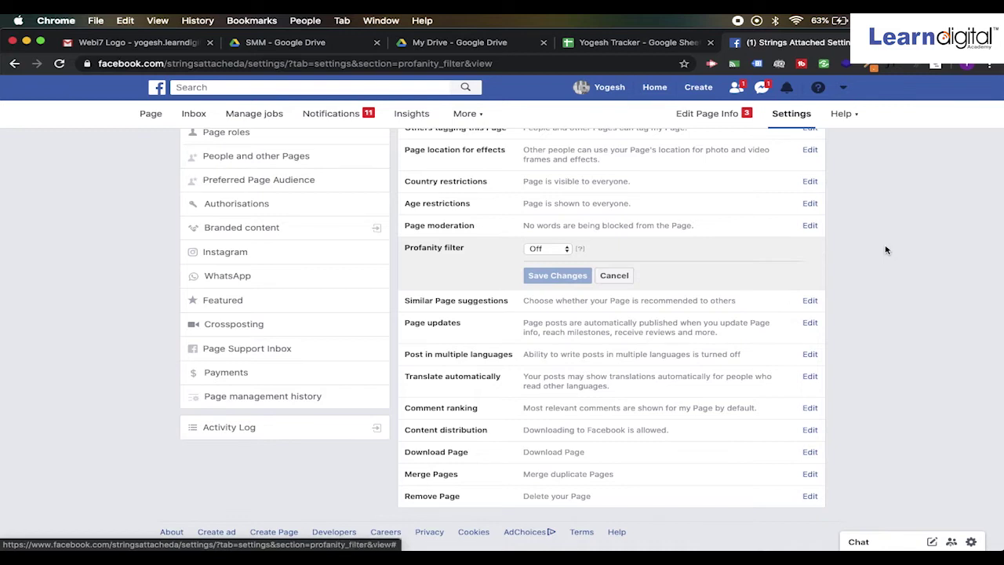
# Review the Similar Page suggestions and Content distribution options, and open the Remove Page setting.
pyautogui.scroll(-1, 706, 345)
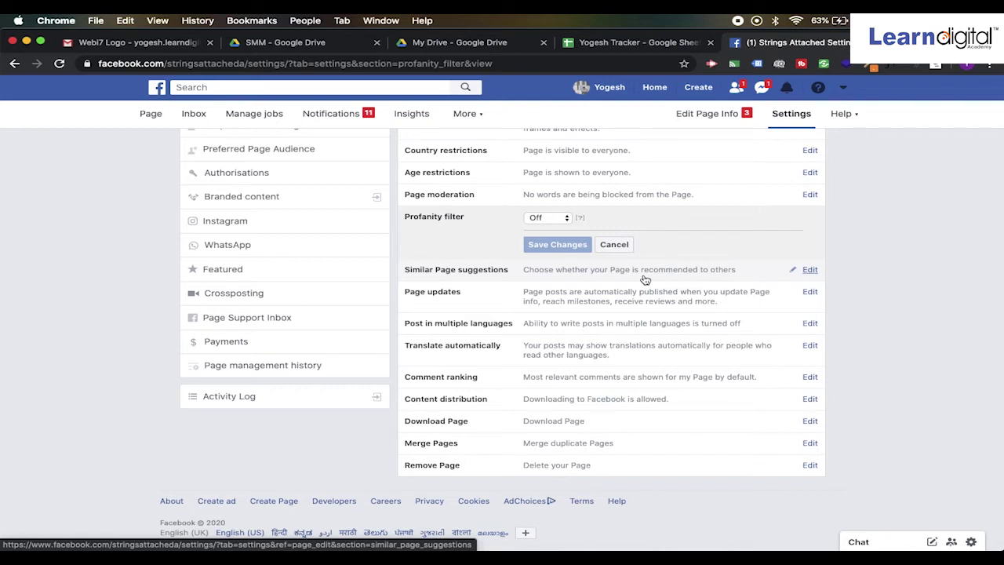
pyautogui.click(645, 279)
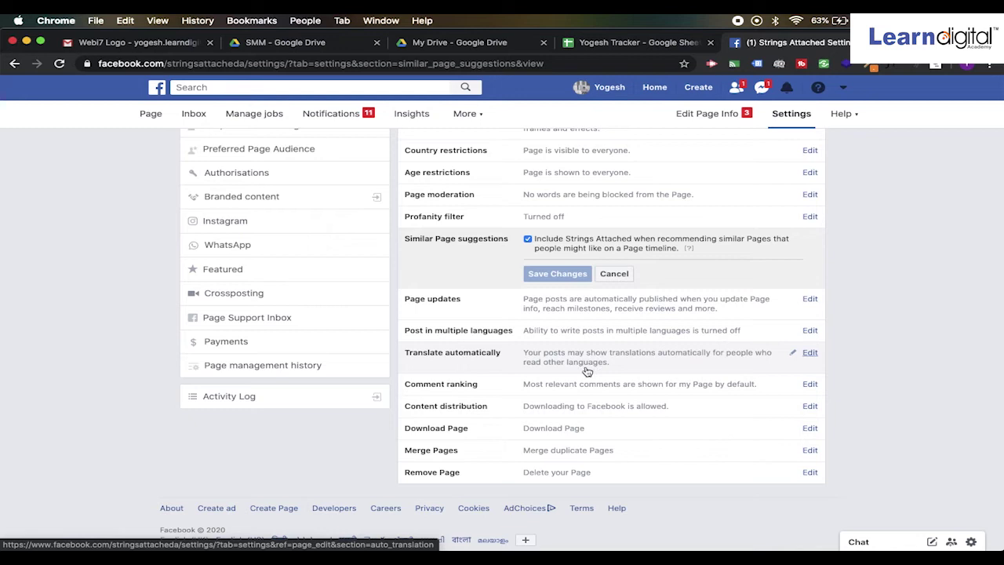
pyautogui.scroll(-1, 588, 372)
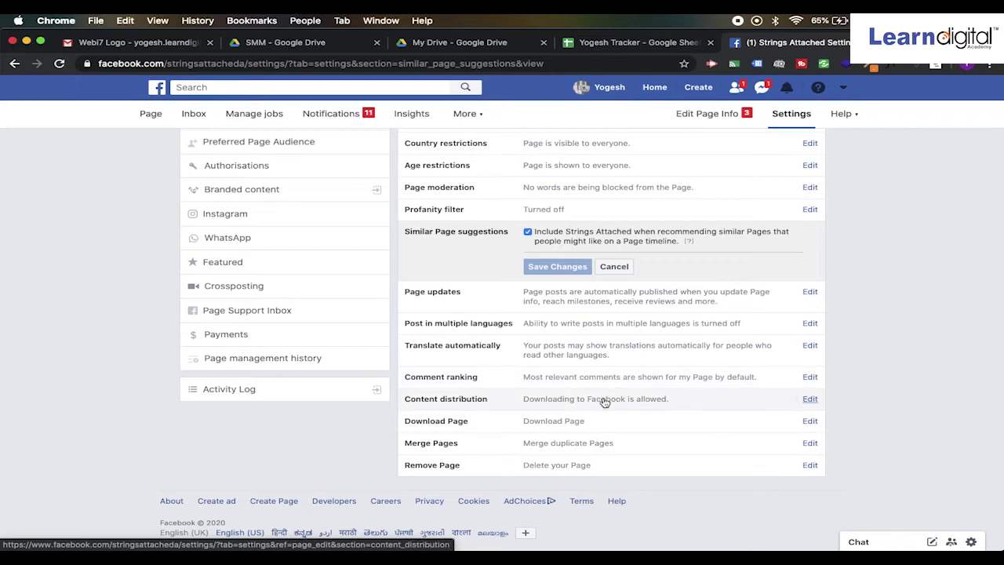
pyautogui.click(605, 401)
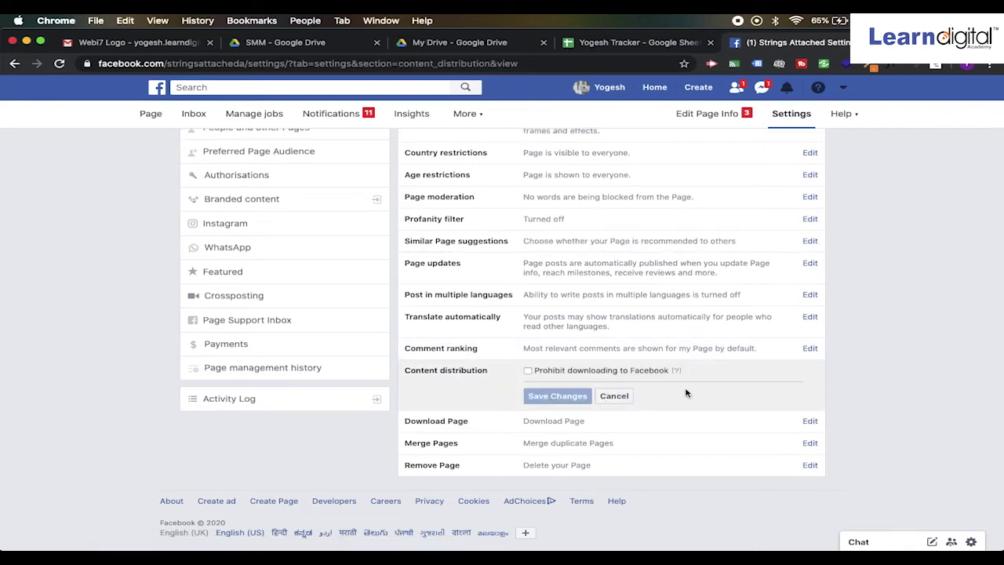
pyautogui.moveTo(678, 375)
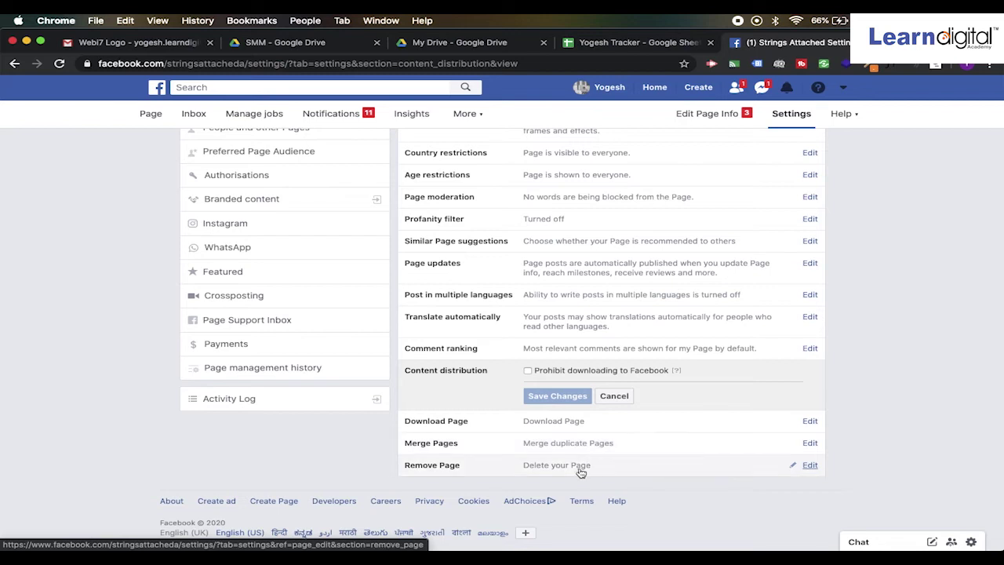
pyautogui.click(580, 471)
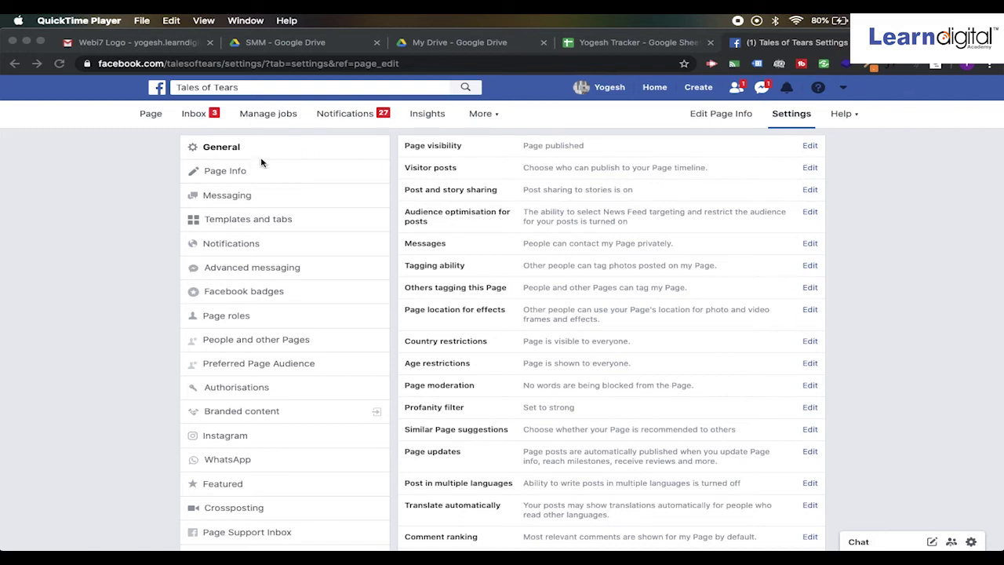
# Open the Page Info settings of the Tales of Tears page and examine the general, contact, location, hours and more sections.
pyautogui.click(231, 179)
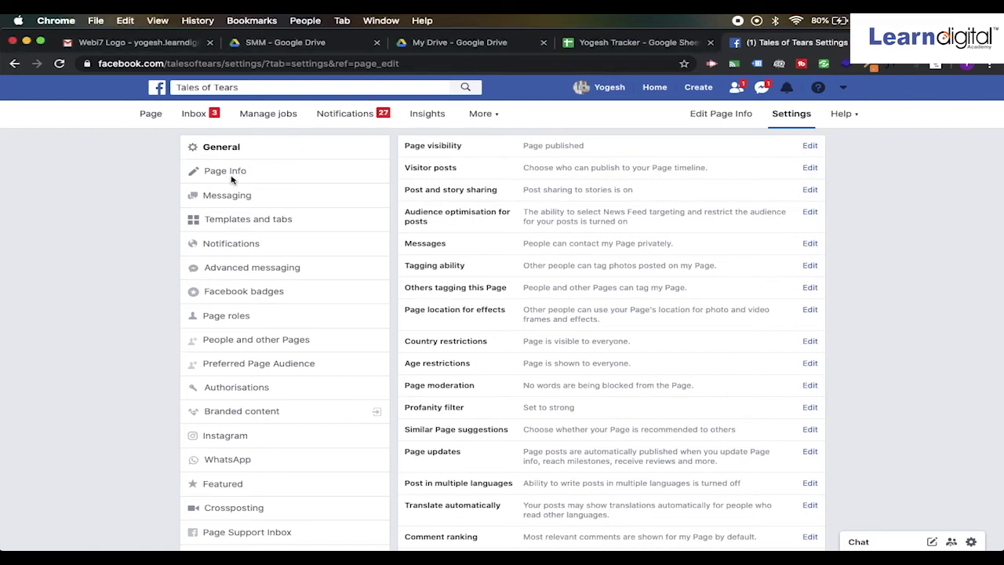
pyautogui.click(216, 174)
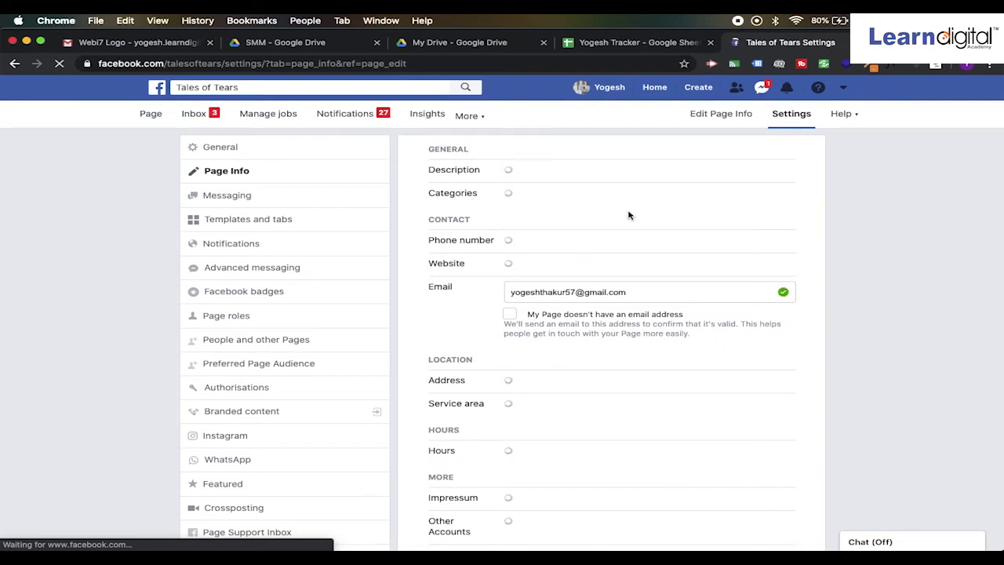
pyautogui.scroll(-5, 859, 283)
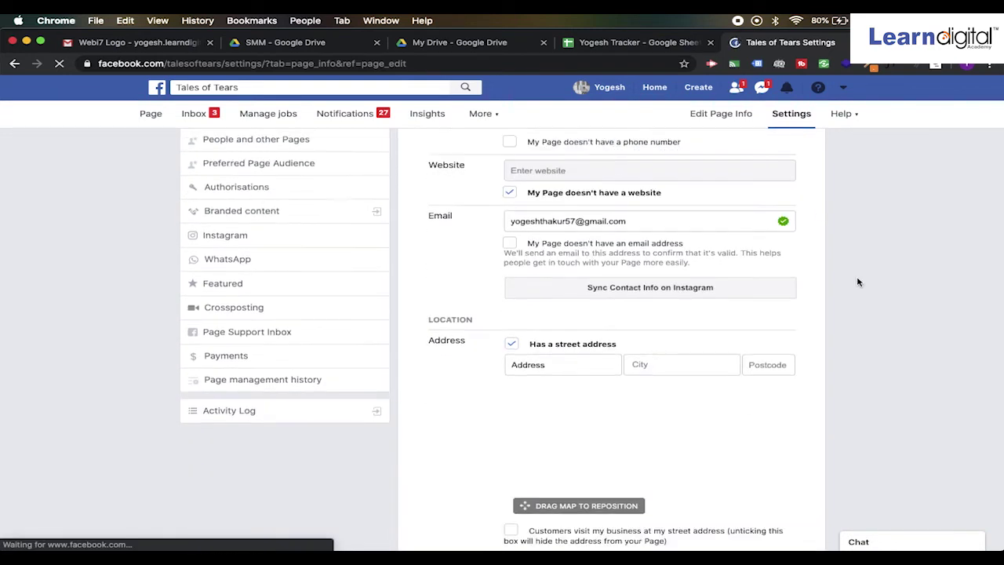
pyautogui.scroll(-10, 859, 282)
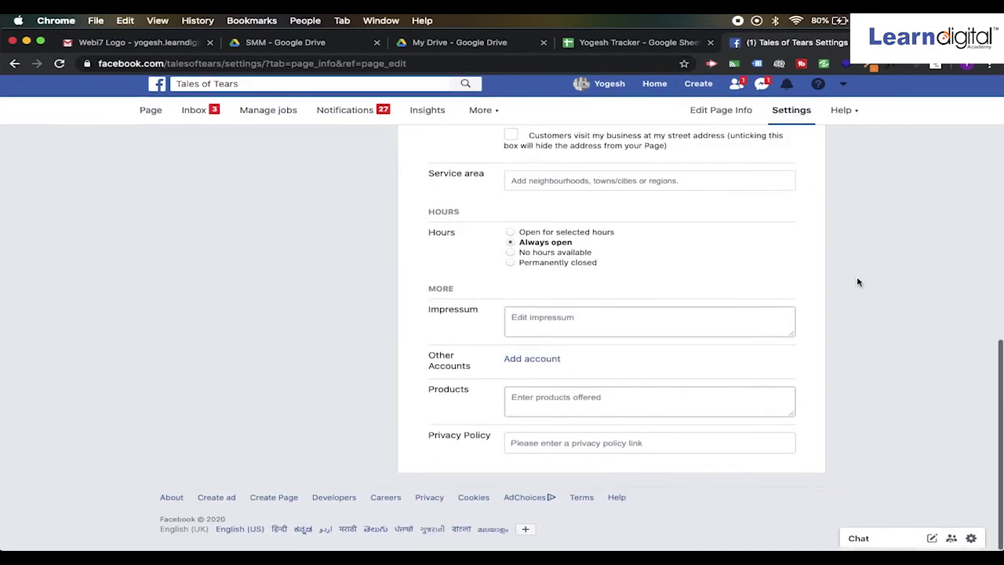
pyautogui.scroll(15, 858, 282)
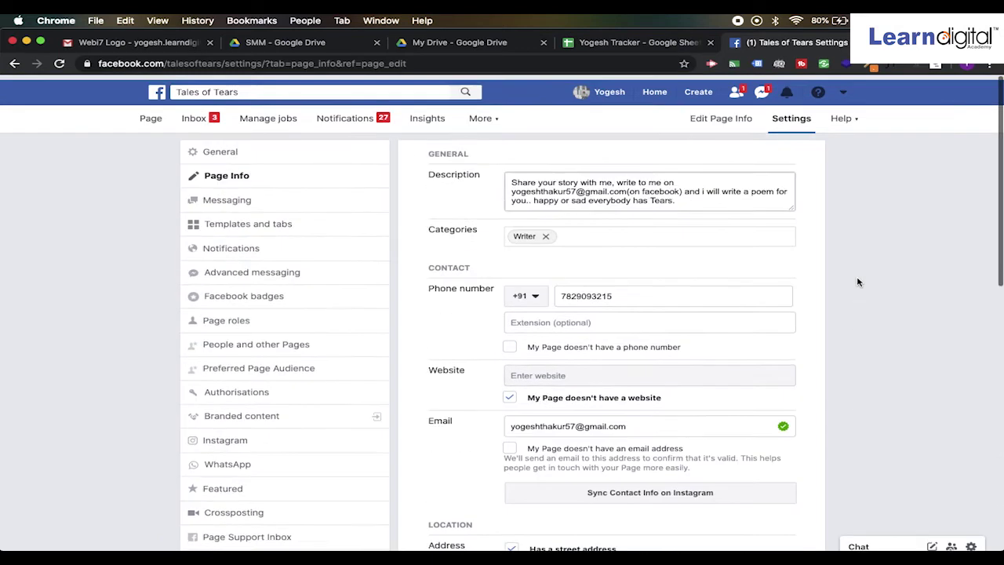
# Look over the Messaging settings of the page and open the Messenger greeting for editing.
pyautogui.click(246, 197)
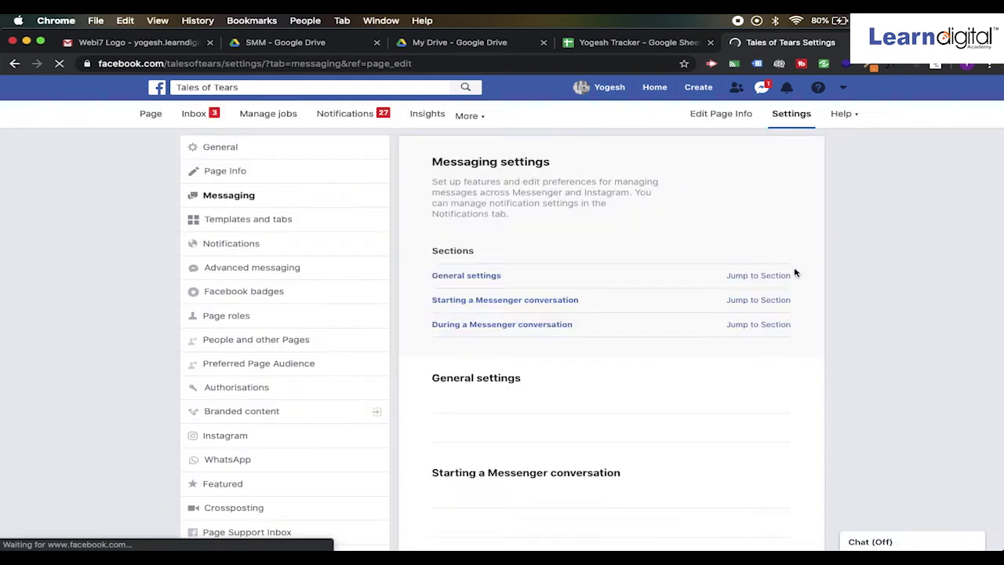
pyautogui.scroll(-4, 893, 283)
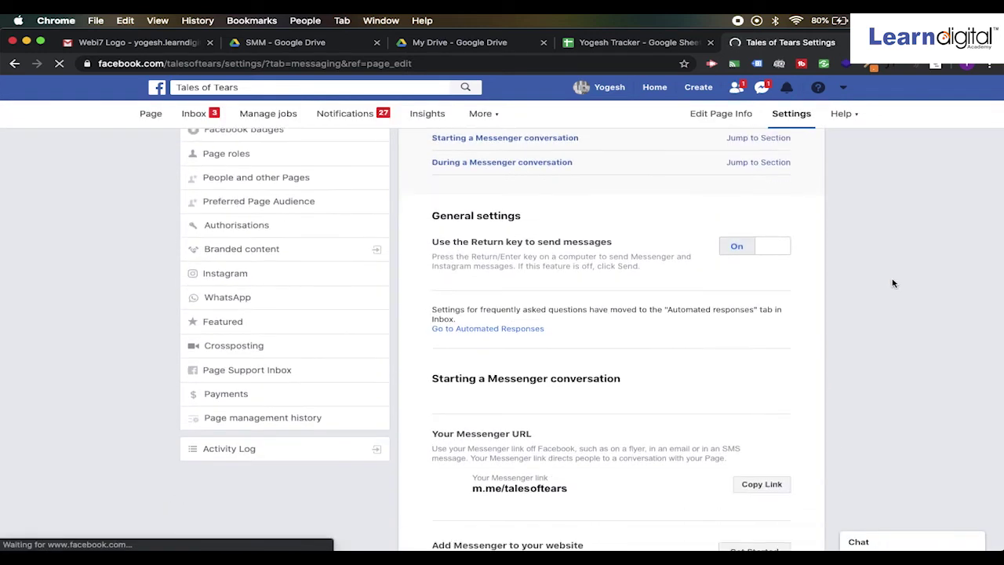
pyautogui.scroll(-5, 893, 283)
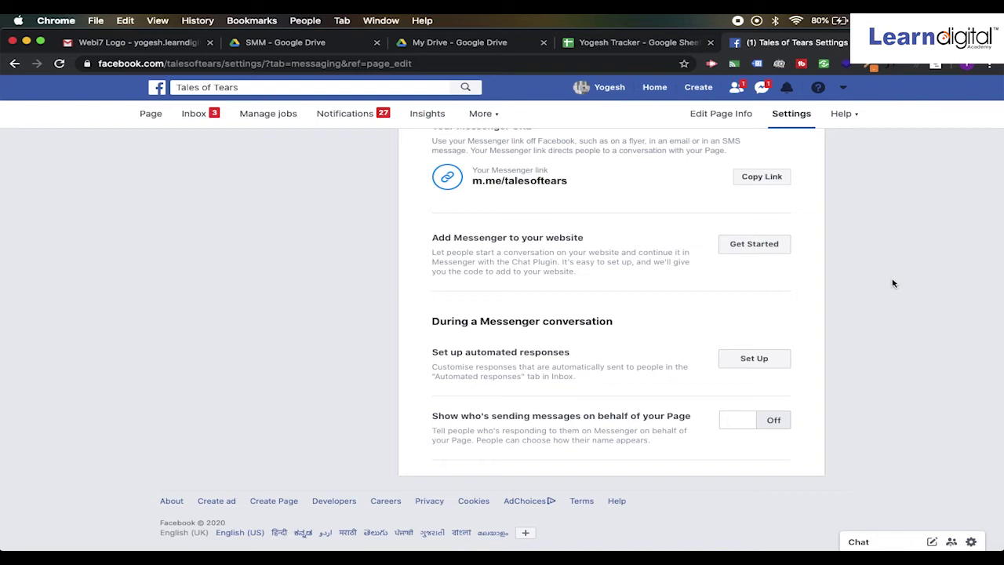
pyautogui.scroll(4, 893, 283)
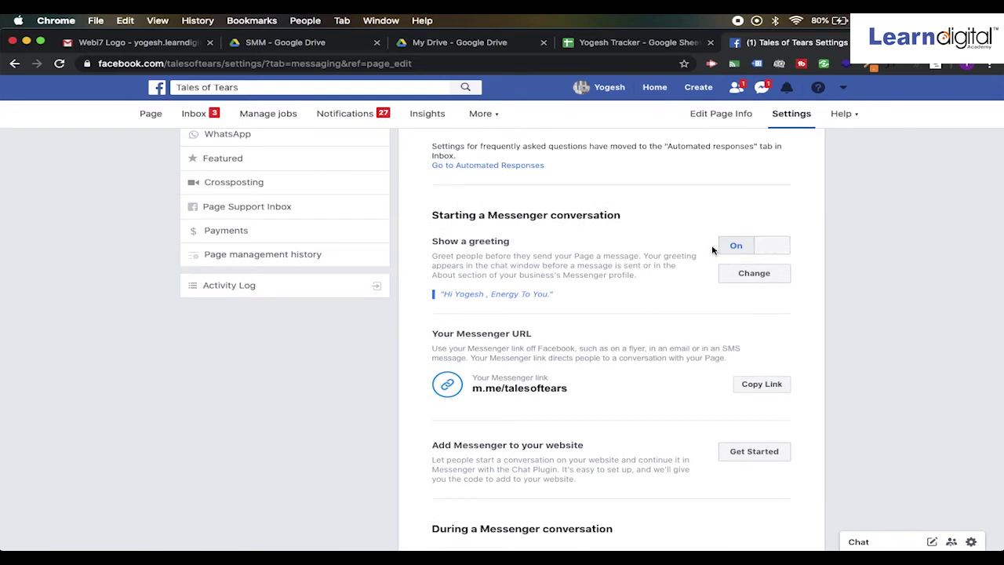
pyautogui.click(753, 274)
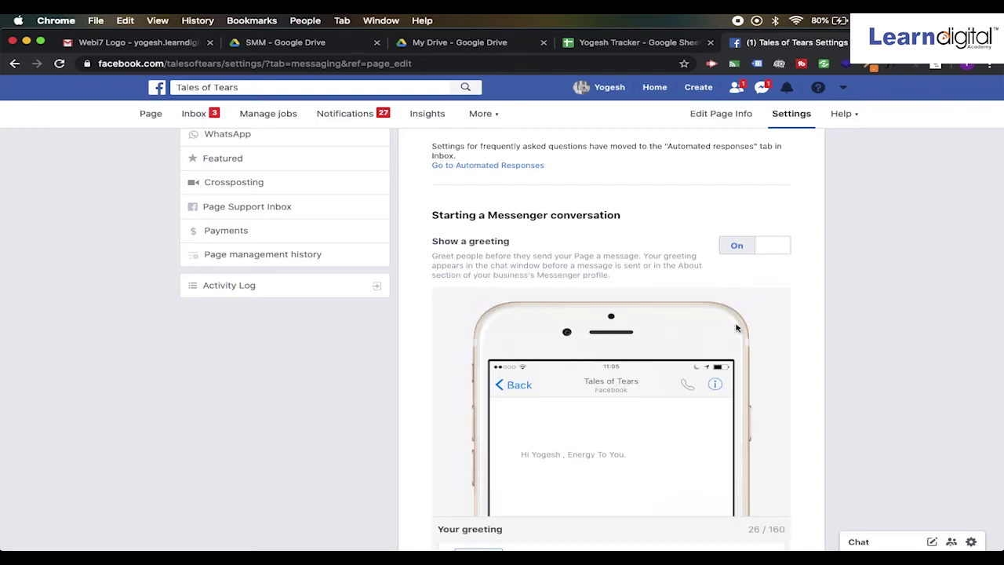
# Check the personalisation options available for the Messenger greeting, then save the greeting.
pyautogui.scroll(-3, 773, 321)
pyautogui.scroll(-2, 773, 322)
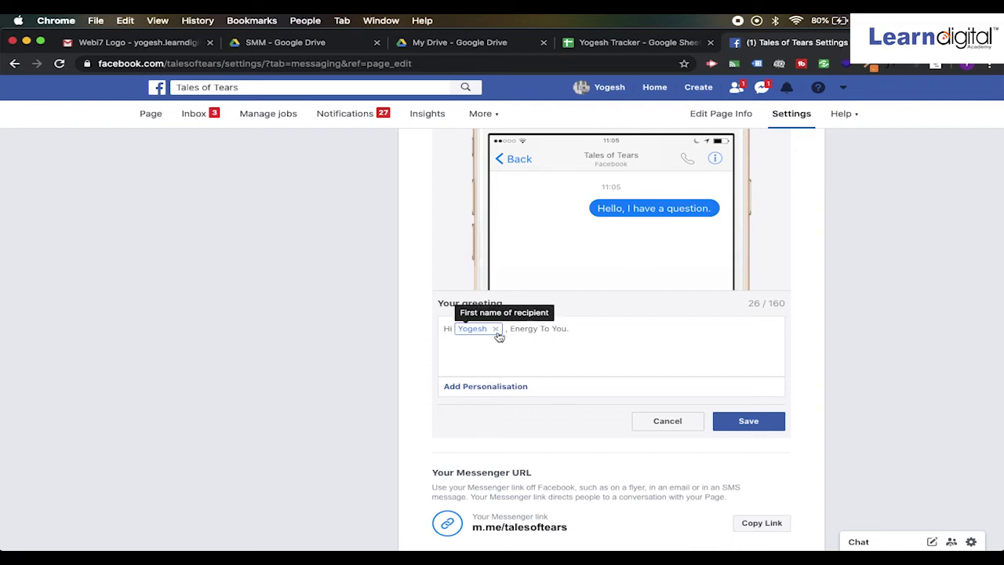
pyautogui.click(488, 386)
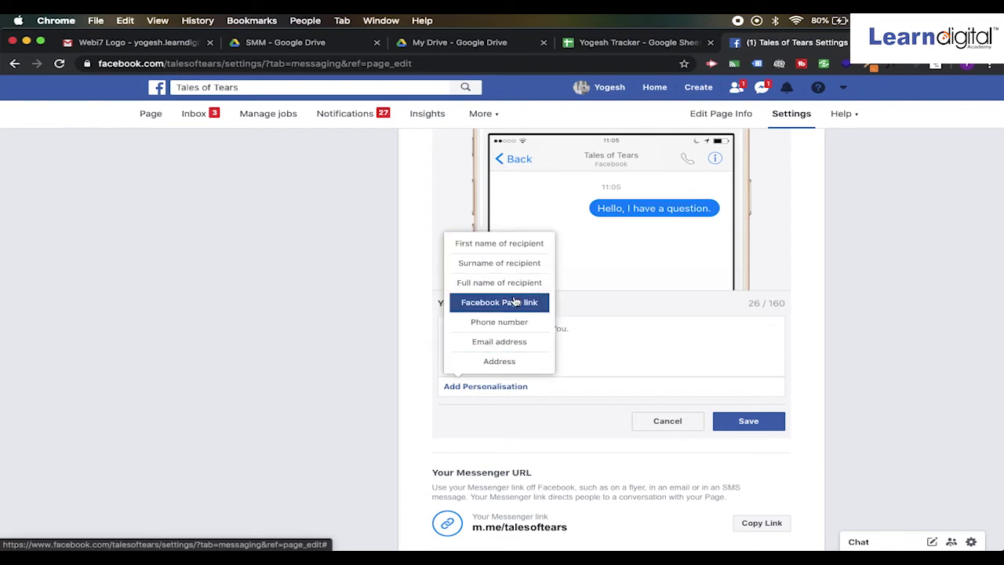
pyautogui.click(620, 342)
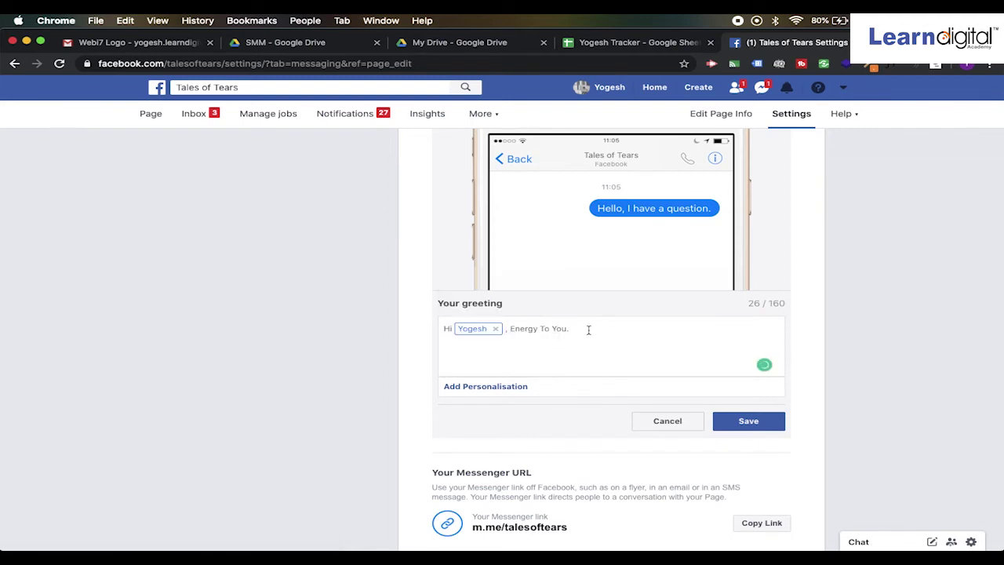
pyautogui.click(764, 422)
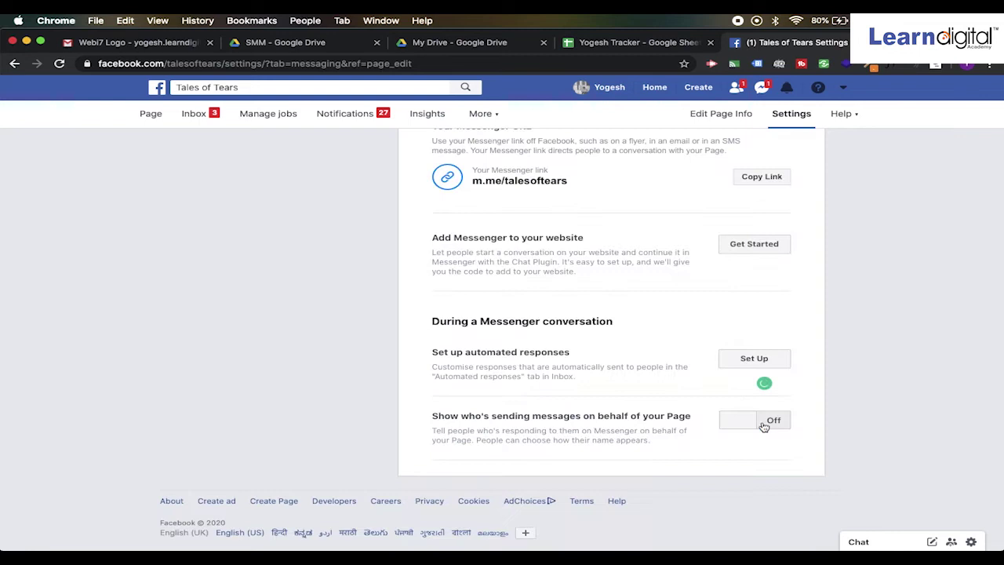
# Review the remaining Messenger conversation settings and the page's Automated responses, then return to the Messaging settings.
pyautogui.scroll(2, 854, 274)
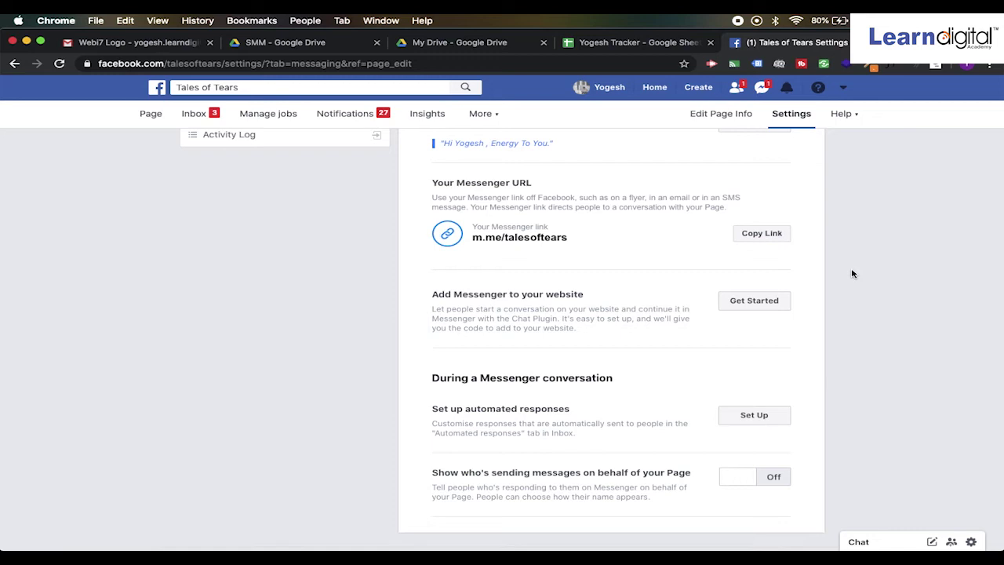
pyautogui.scroll(-2, 854, 274)
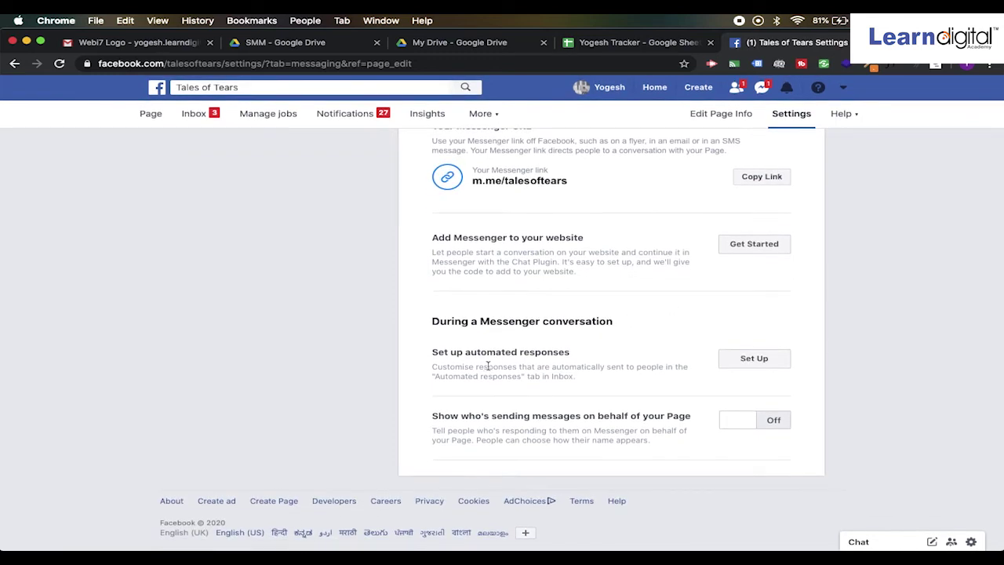
pyautogui.click(763, 365)
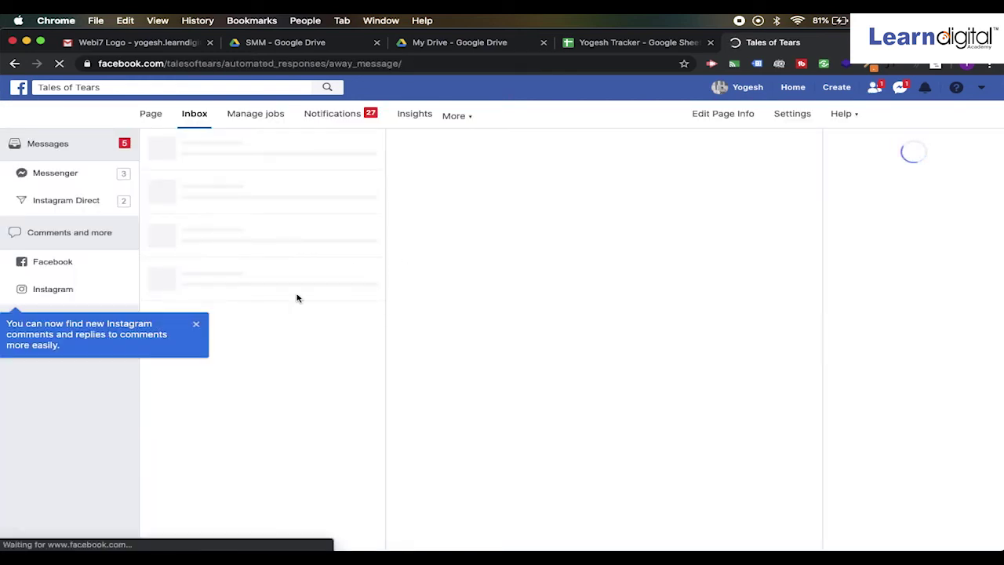
pyautogui.click(197, 327)
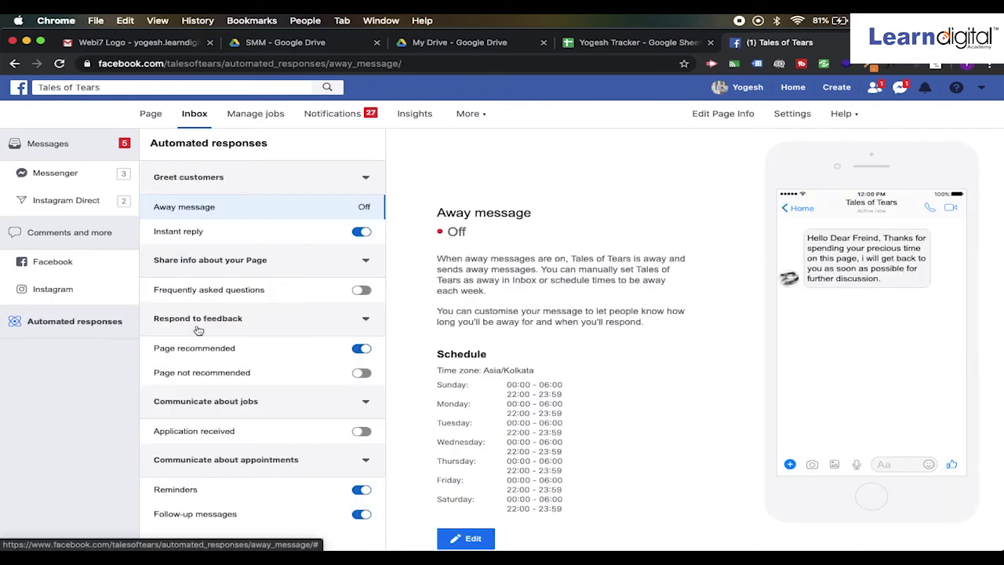
pyautogui.scroll(-1, 293, 380)
pyautogui.scroll(1, 293, 379)
pyautogui.click(14, 64)
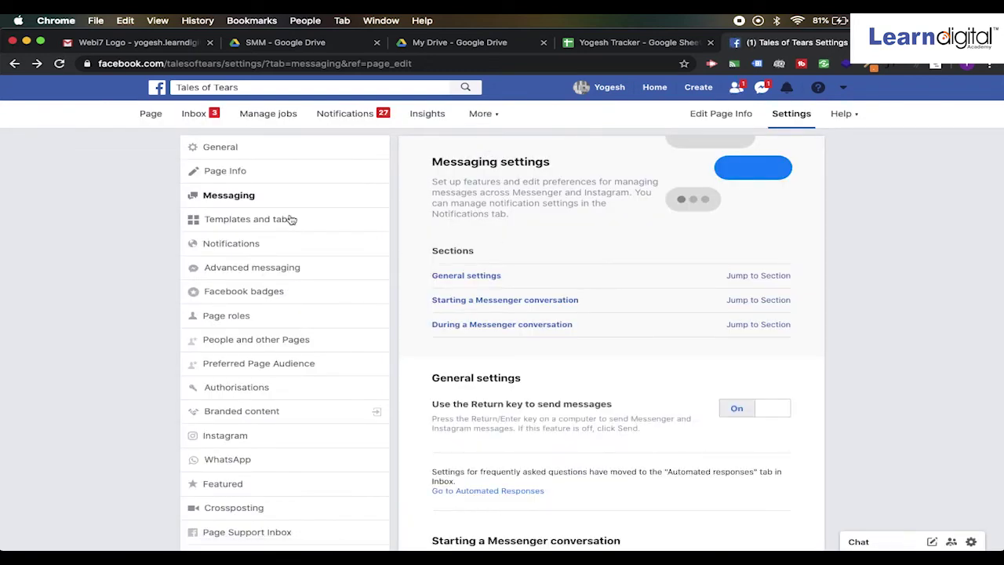
# Open the Templates and tabs settings and browse the available page templates without changing the current one.
pyautogui.click(238, 221)
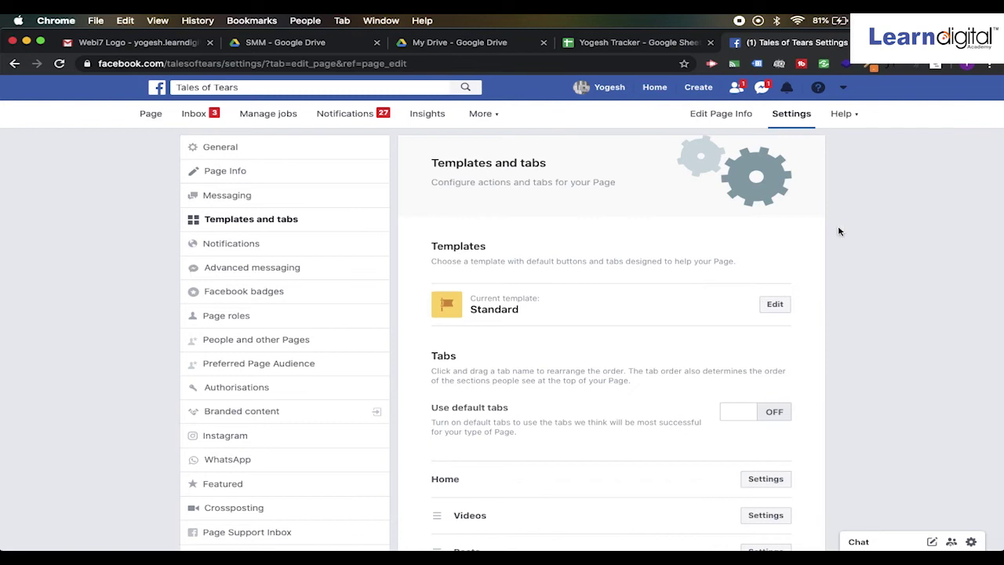
pyautogui.click(777, 306)
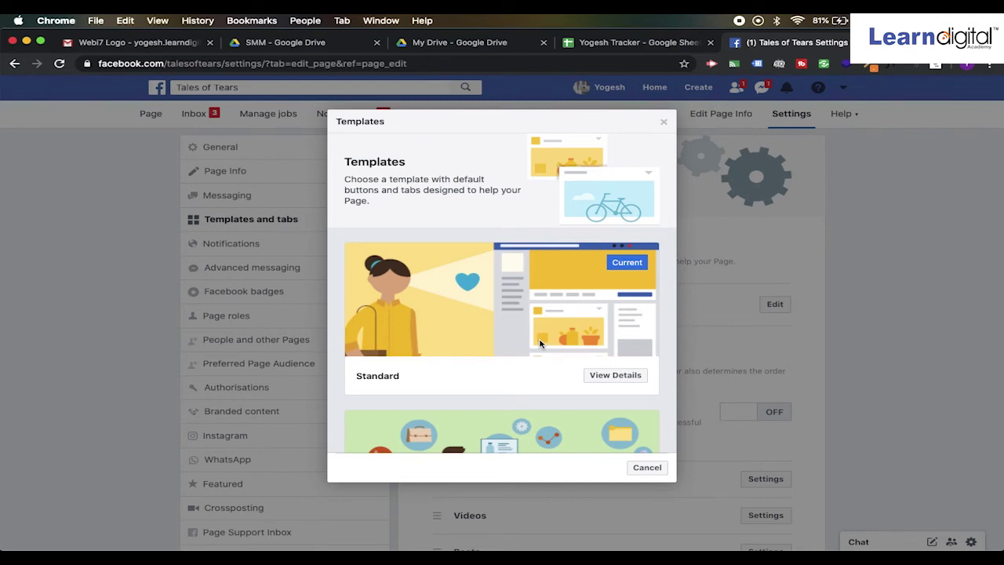
pyautogui.scroll(-10, 540, 343)
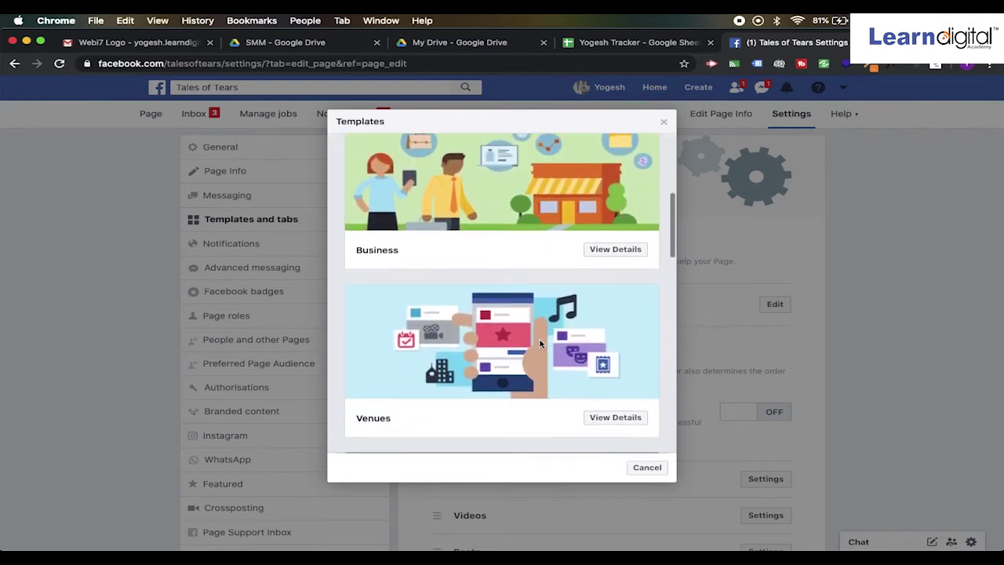
pyautogui.scroll(-10, 539, 343)
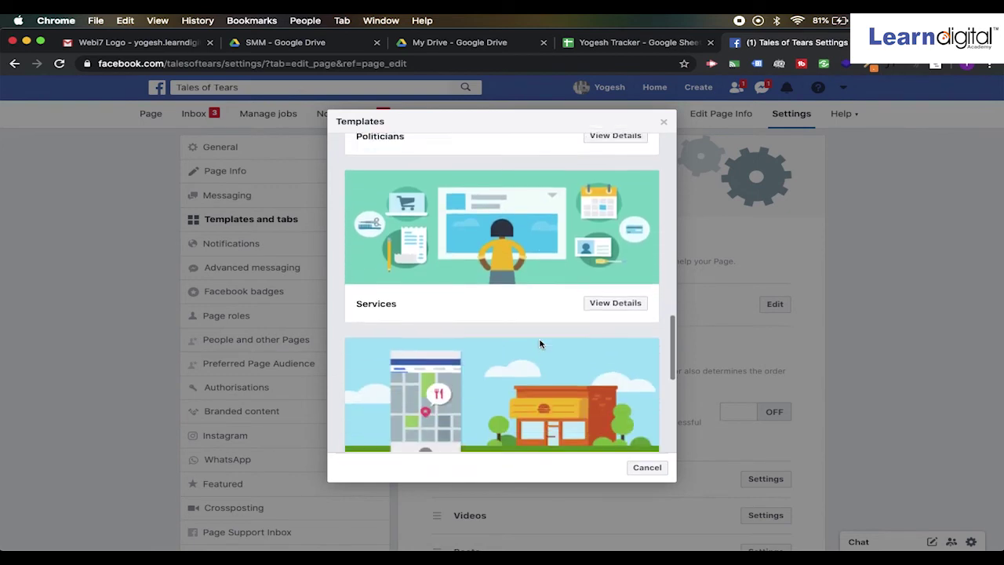
pyautogui.scroll(-5, 540, 343)
pyautogui.scroll(20, 540, 343)
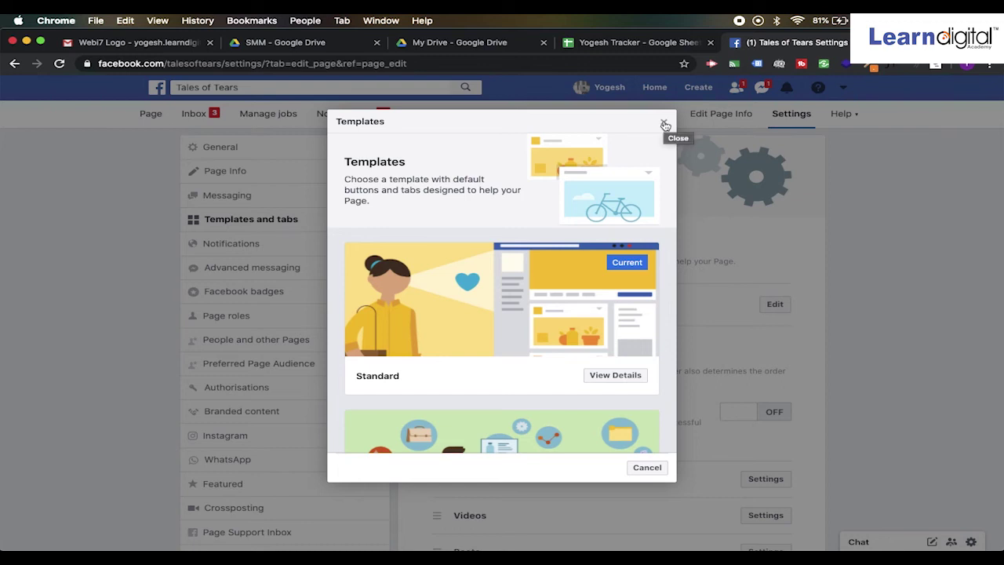
pyautogui.click(665, 124)
# Review the page's Notifications settings for Facebook activity, messages, email and text messages.
pyautogui.click(237, 249)
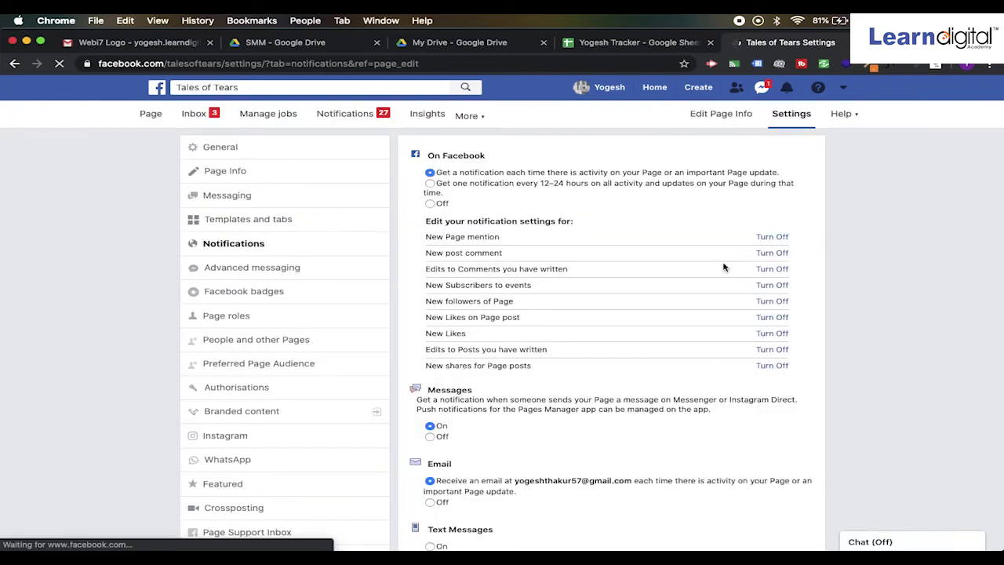
pyautogui.scroll(-3, 723, 268)
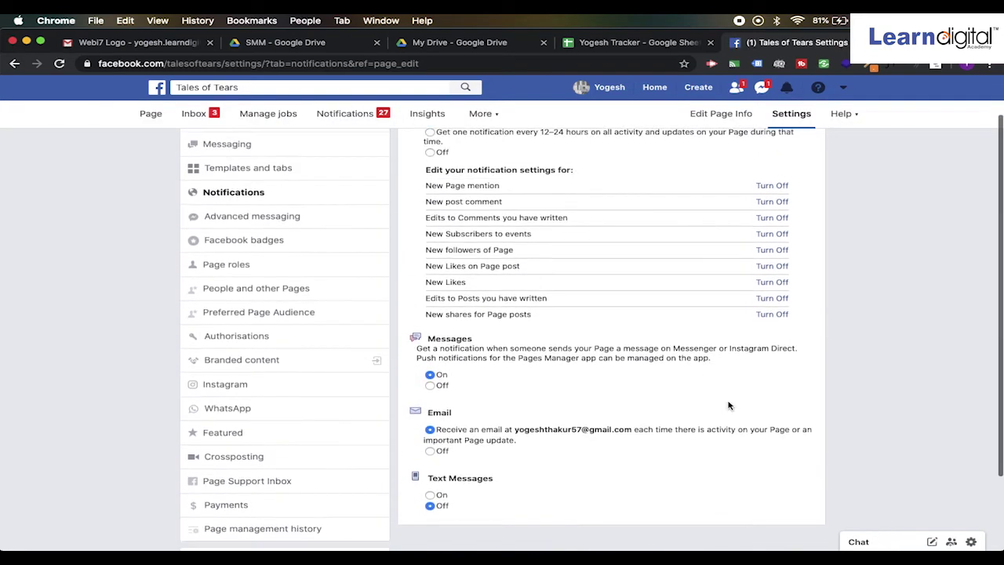
pyautogui.scroll(2, 728, 406)
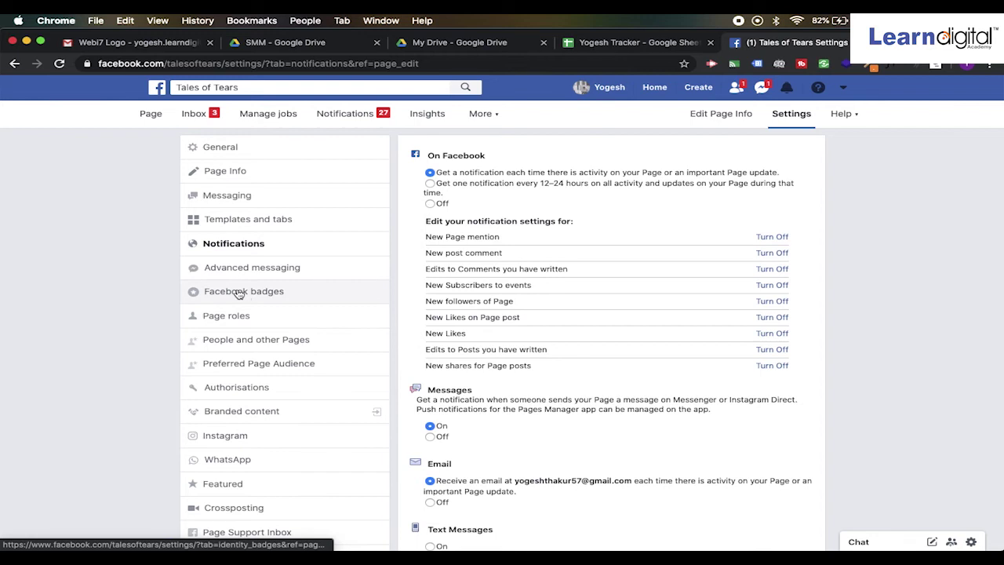
# Look through the Advanced messaging settings and the Facebook badges settings of the page.
pyautogui.click(269, 270)
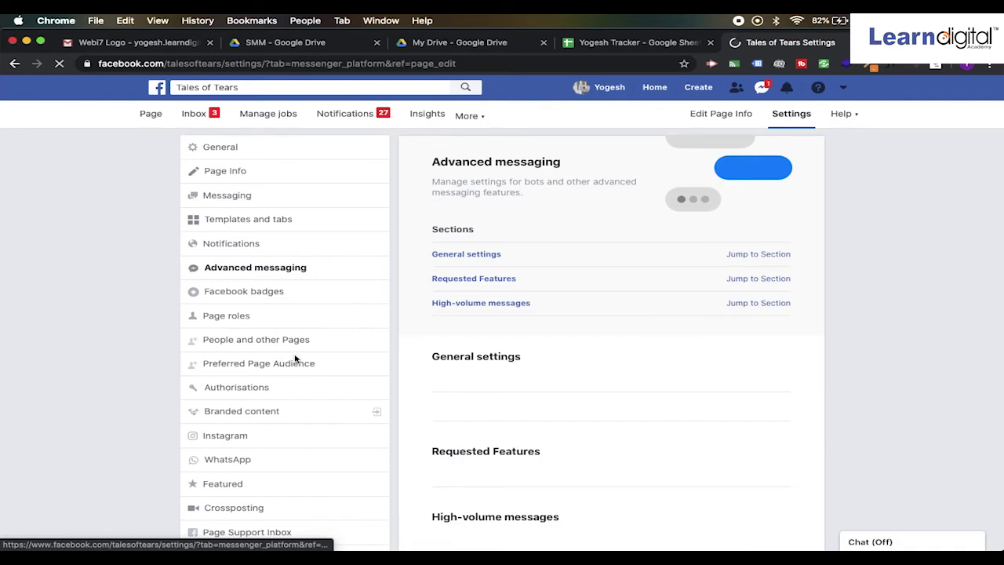
pyautogui.scroll(-5, 652, 403)
pyautogui.scroll(-3, 650, 400)
pyautogui.scroll(10, 650, 398)
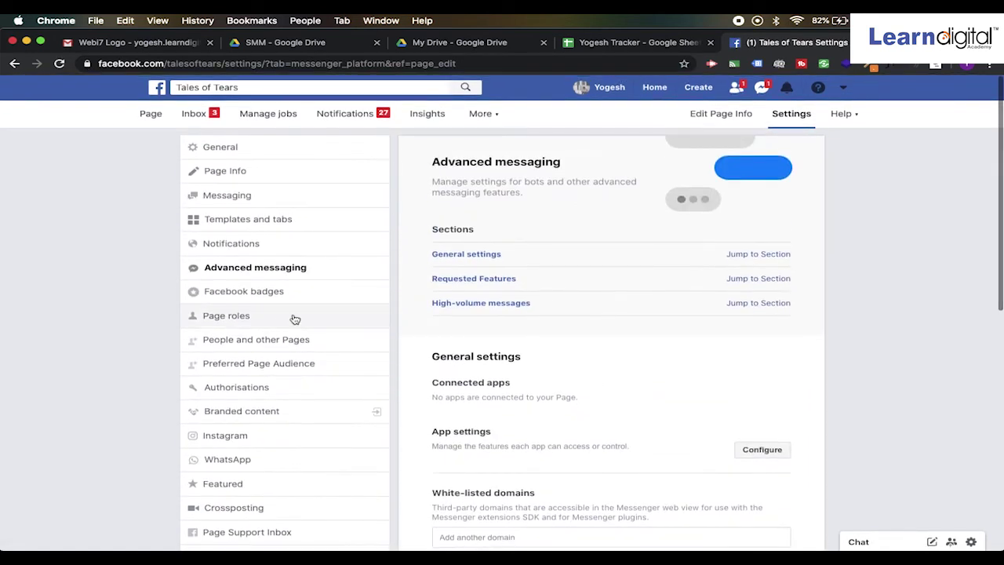
pyautogui.click(249, 292)
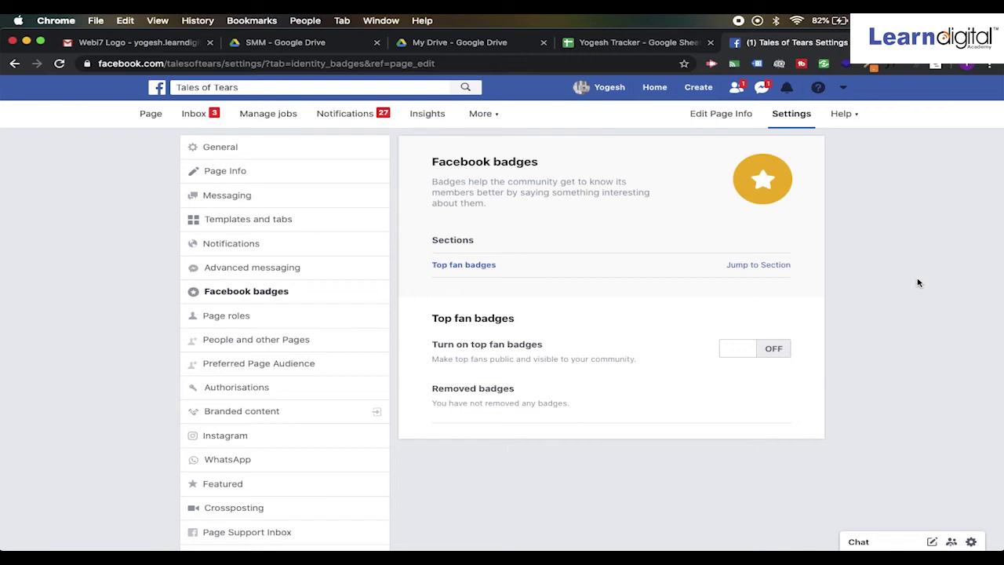
# Open the Page roles settings and view the permission descriptions of the Custom and Analyst roles.
pyautogui.click(227, 320)
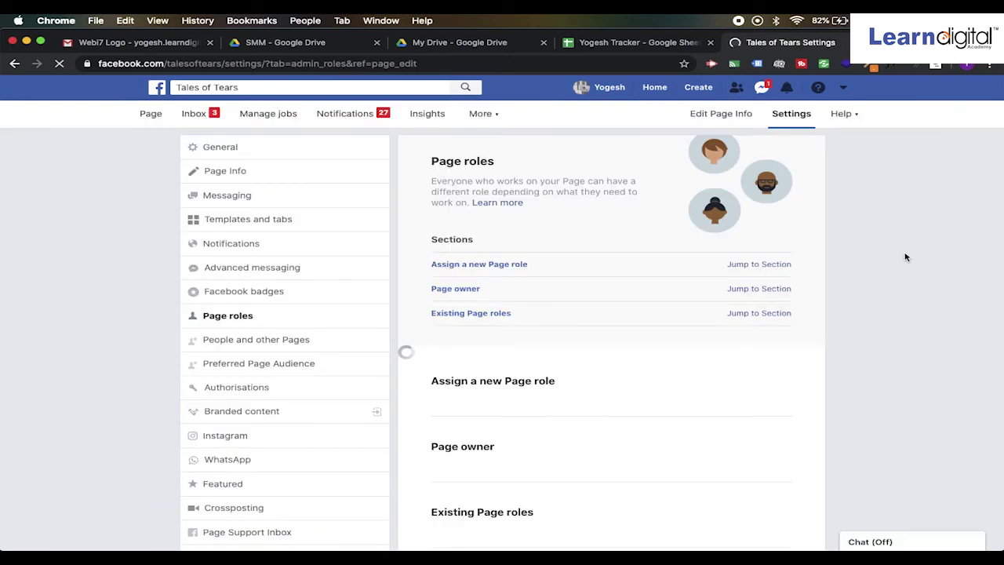
pyautogui.scroll(-3, 905, 258)
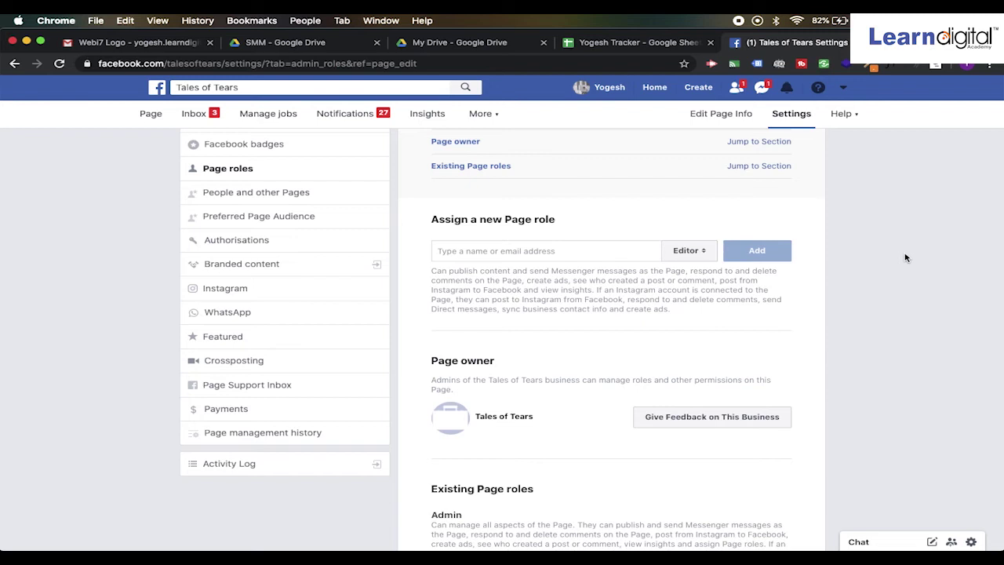
pyautogui.scroll(-1, 903, 256)
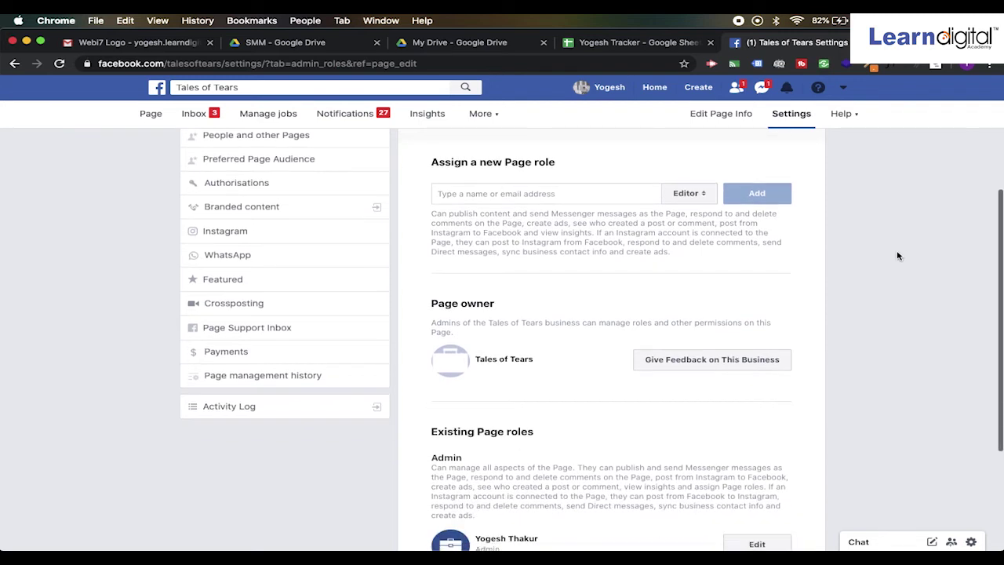
pyautogui.click(704, 197)
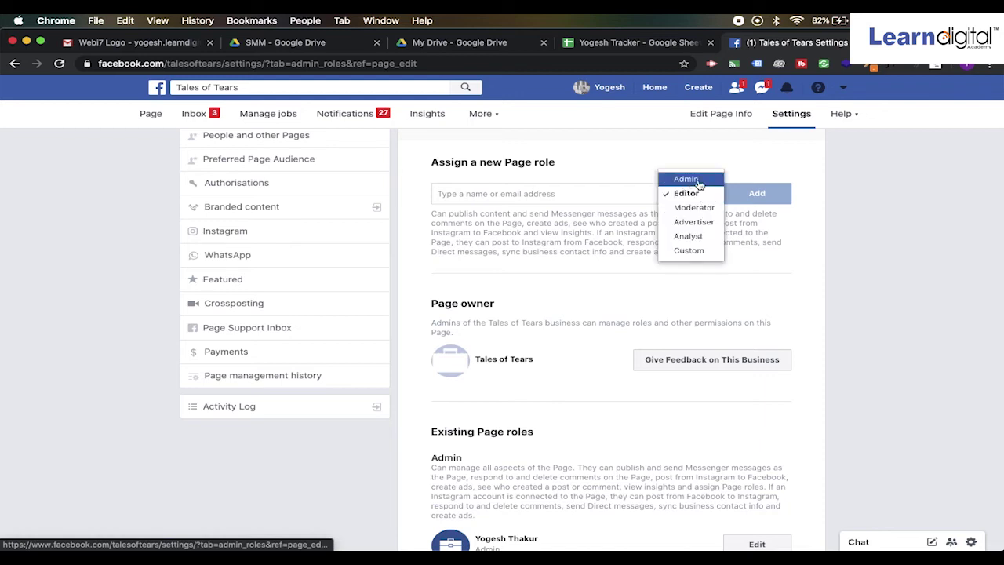
pyautogui.click(690, 251)
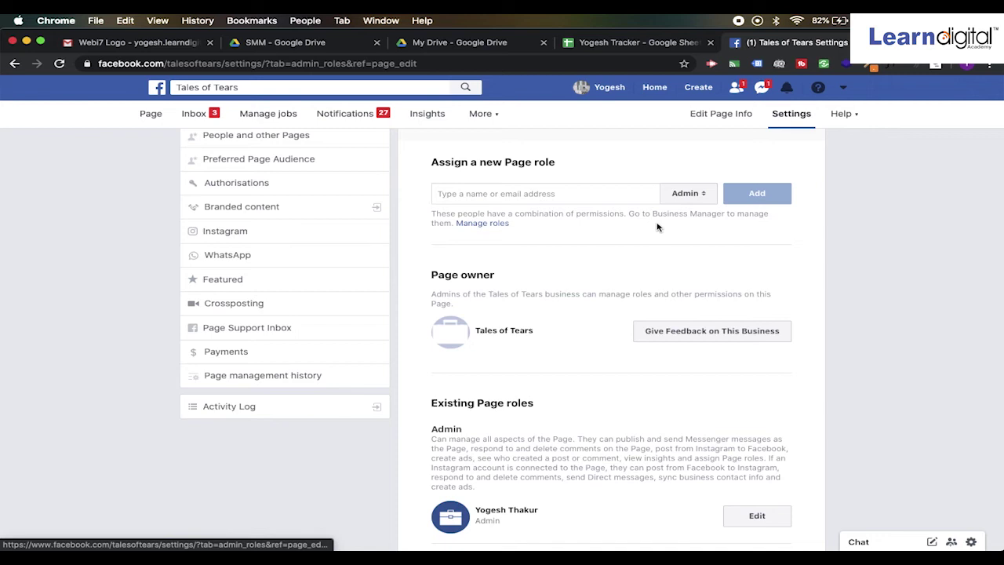
pyautogui.click(703, 196)
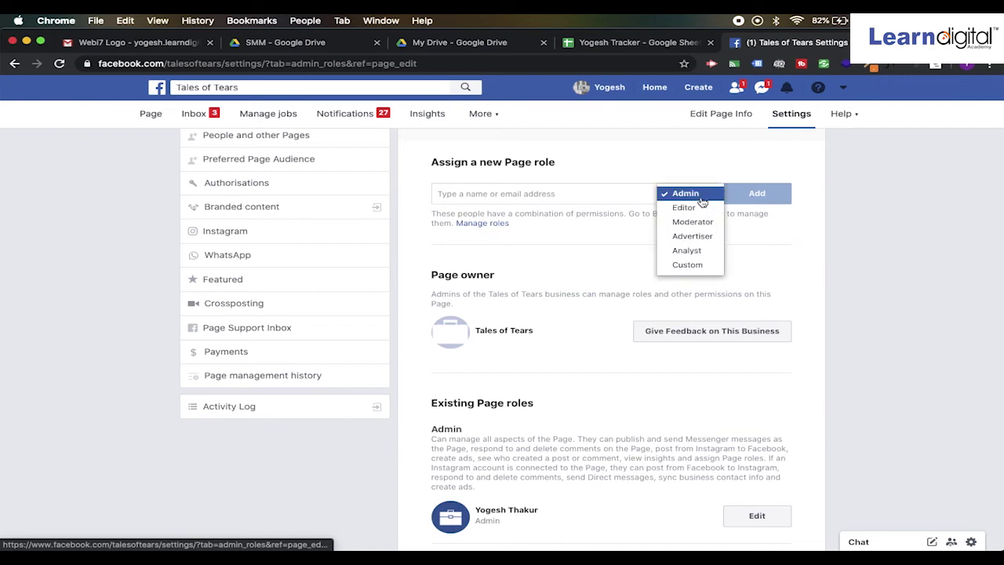
pyautogui.click(687, 251)
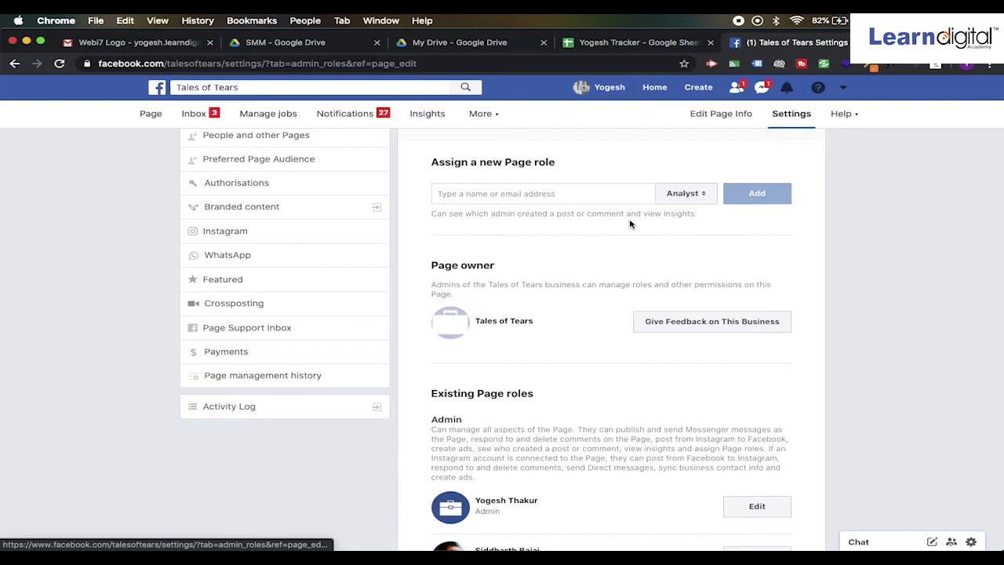
# View the permission descriptions of the Moderator and Editor roles, leaving Editor selected for a new page role.
pyautogui.click(701, 196)
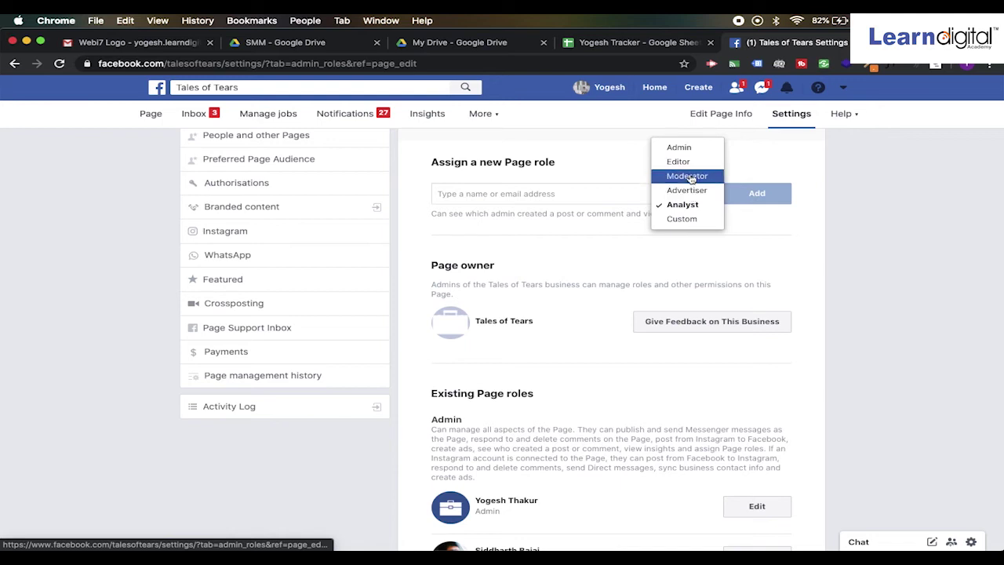
pyautogui.click(690, 177)
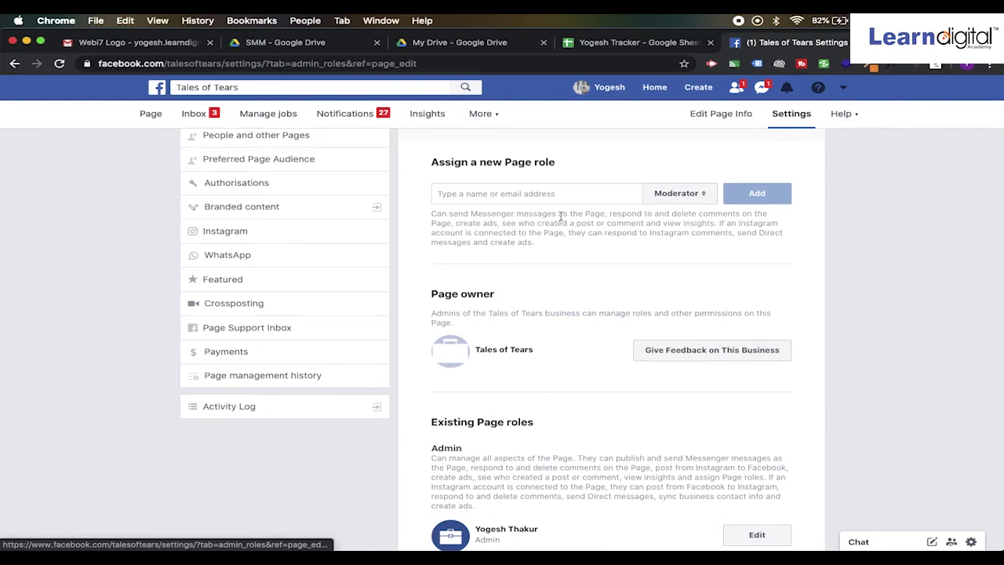
pyautogui.click(693, 203)
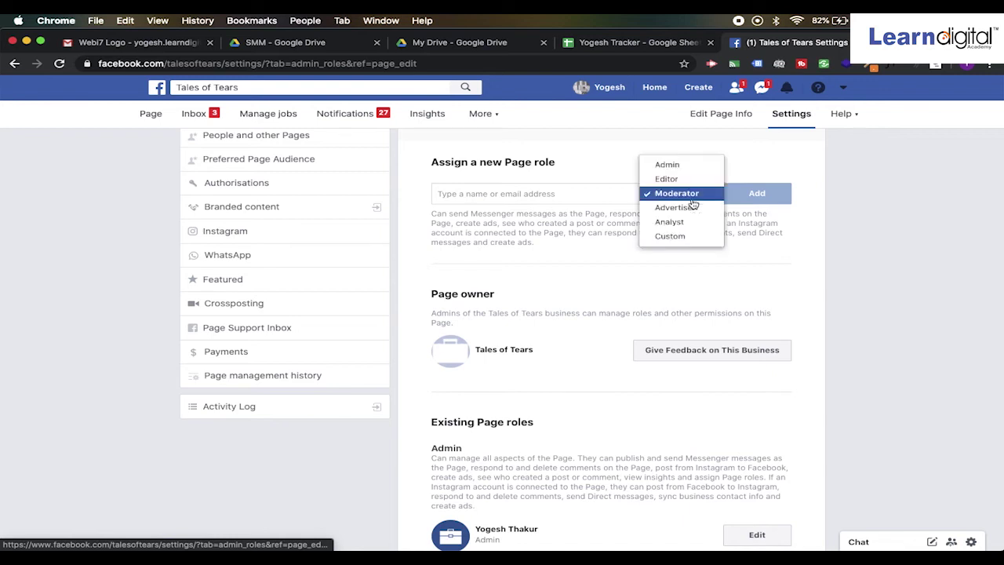
pyautogui.click(676, 183)
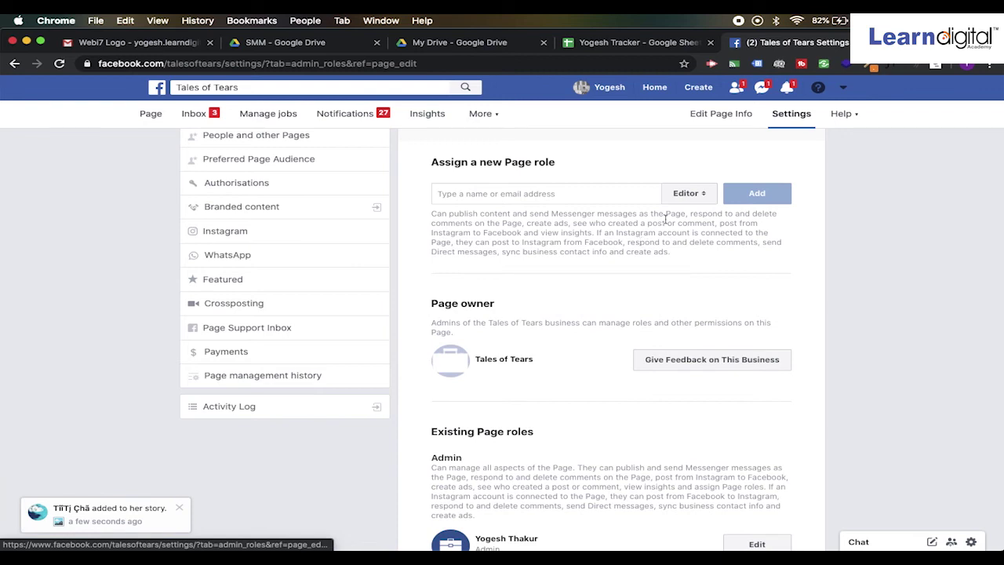
pyautogui.click(690, 197)
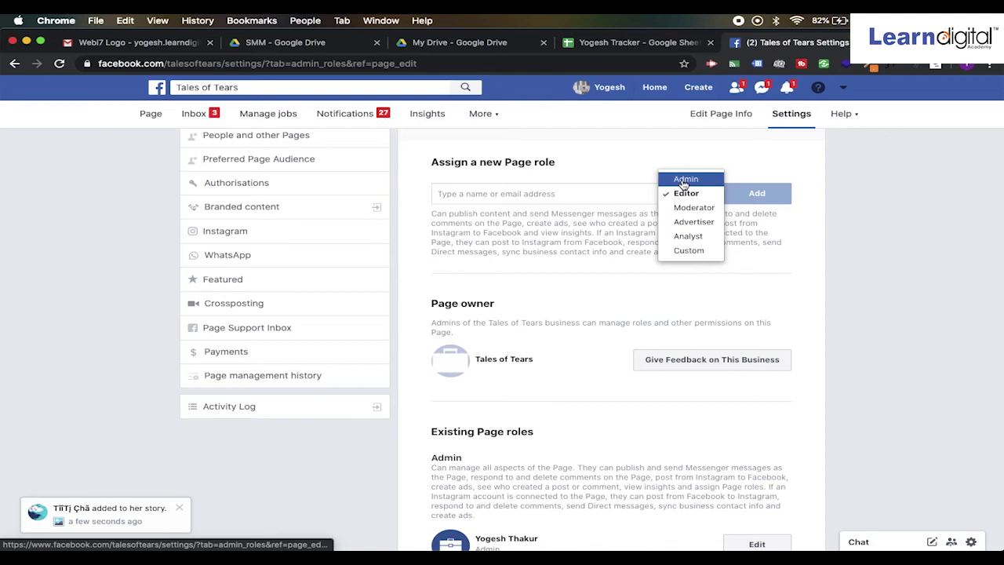
pyautogui.click(764, 275)
# Open the People and other Pages settings and look through the list of people who like the page.
pyautogui.scroll(3, 527, 263)
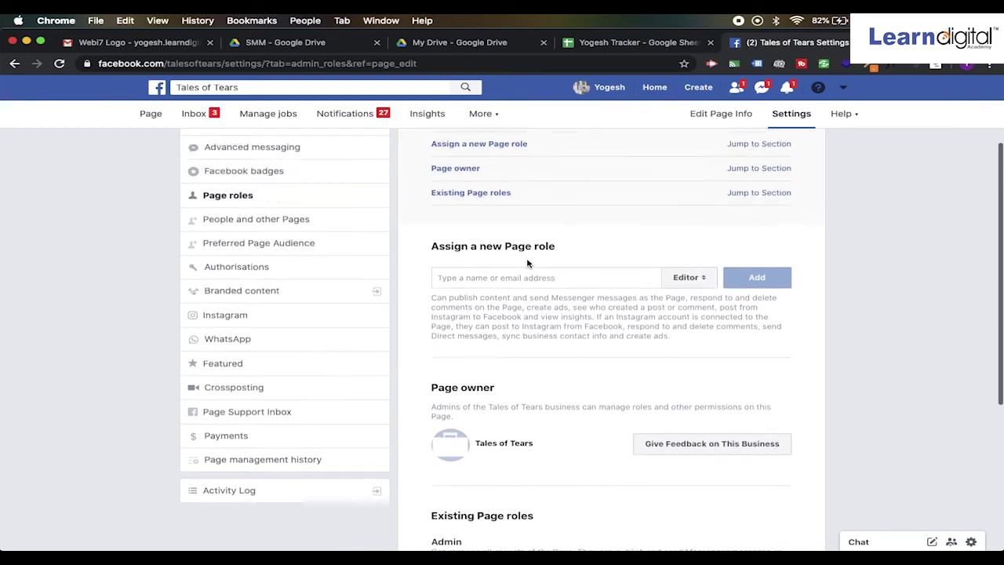
pyautogui.click(257, 268)
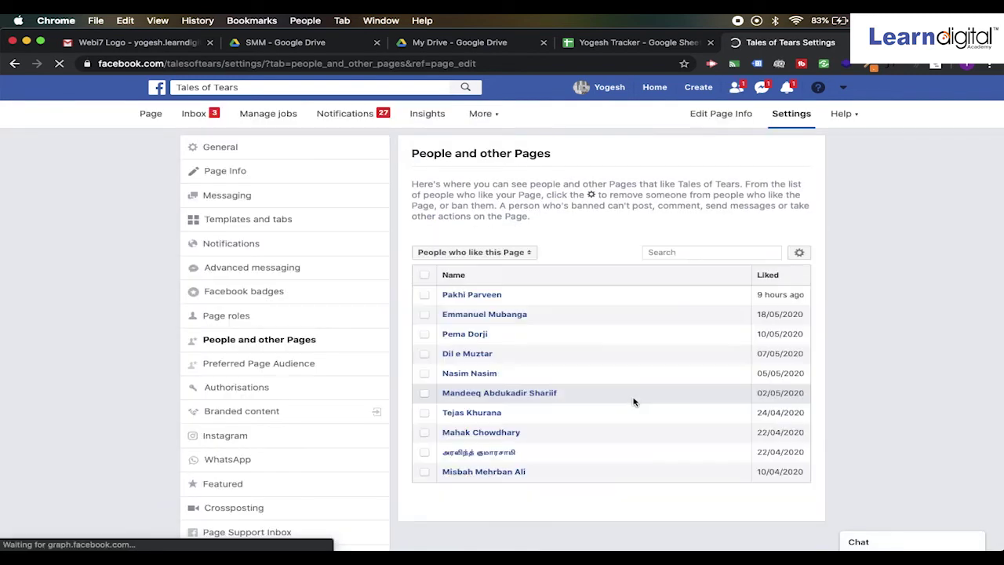
pyautogui.scroll(-5, 569, 396)
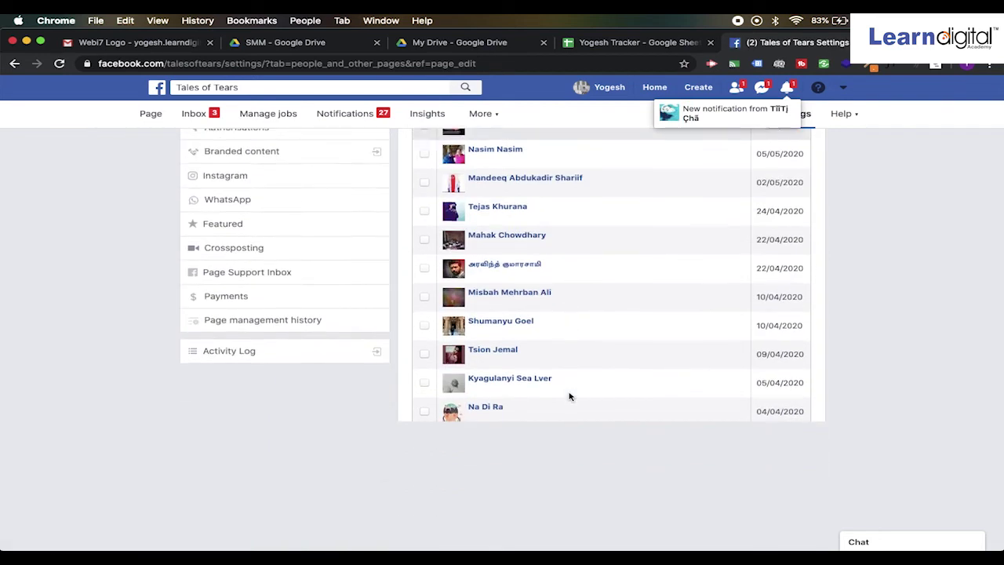
# Open the Preferred Page Audience settings and the Authorisations settings of the page and read their contents.
pyautogui.scroll(5, 569, 397)
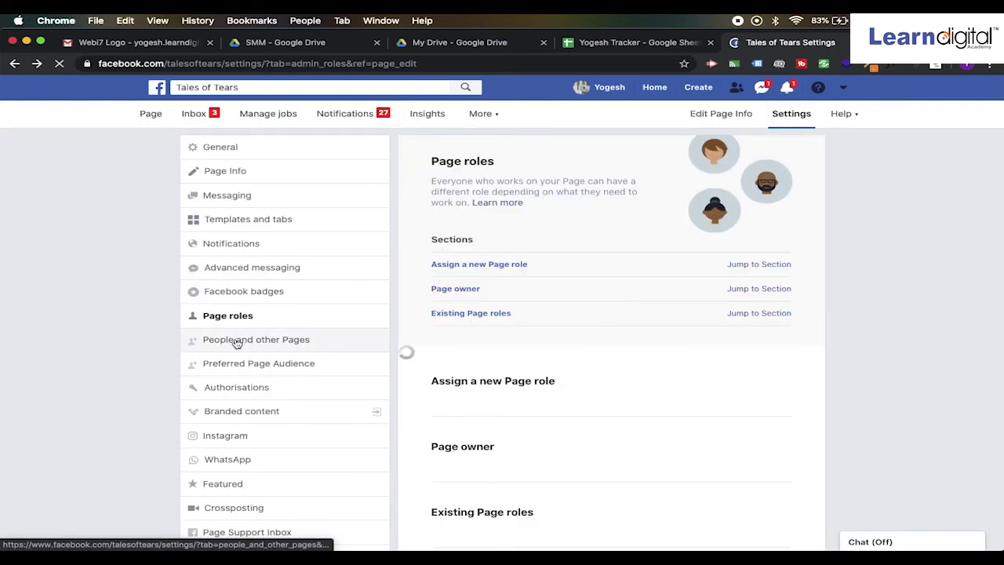
pyautogui.click(232, 370)
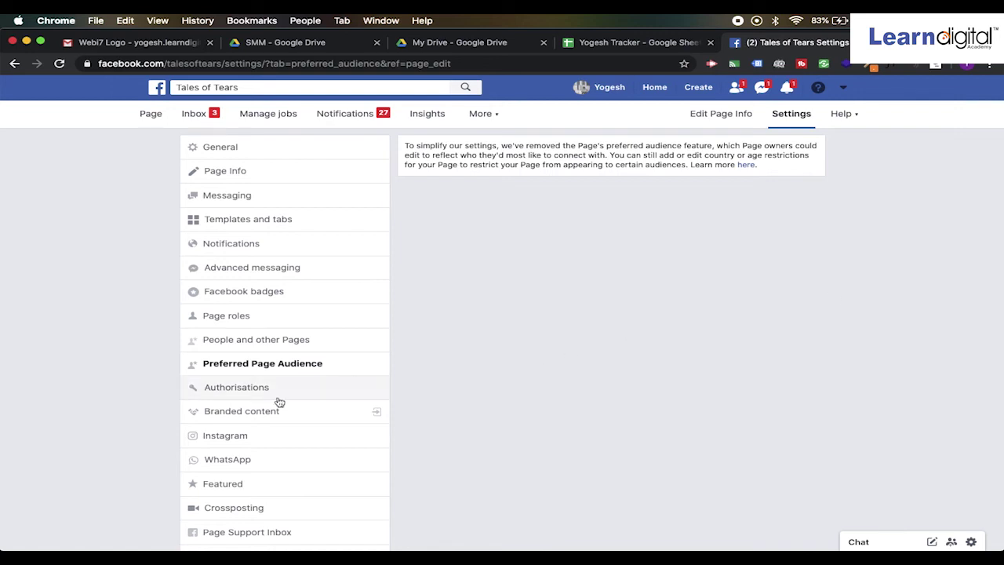
pyautogui.click(249, 393)
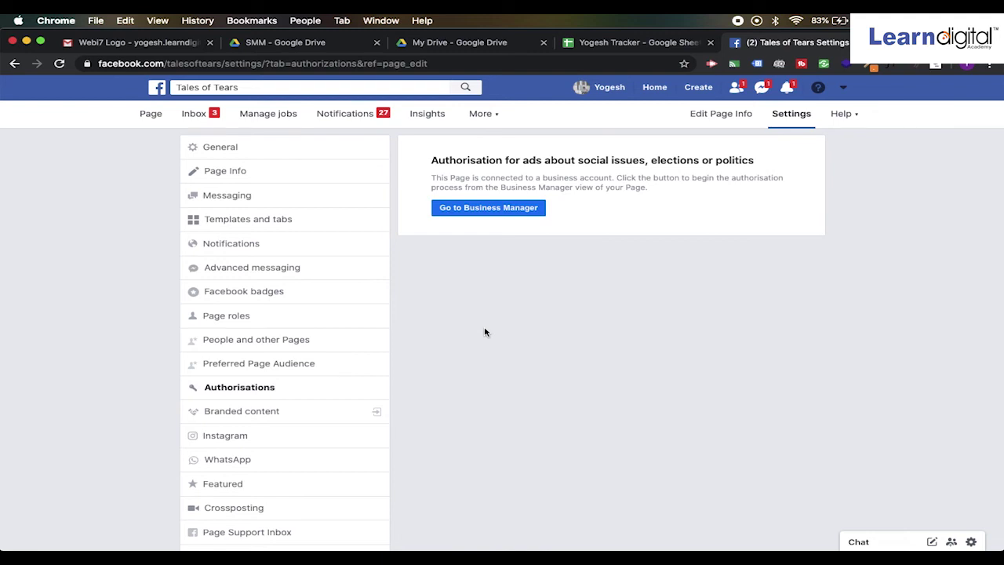
pyautogui.scroll(-2, 485, 332)
pyautogui.scroll(2, 485, 332)
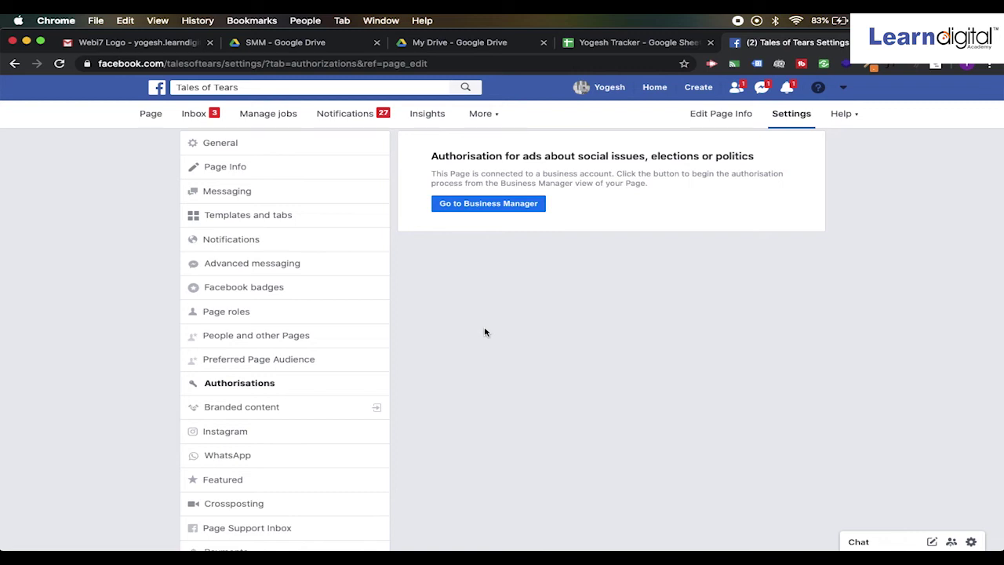
# Open the Branded content settings in Brand Collabs Manager, look through its Home, Search, Insights and Creator lists sections, and close it.
pyautogui.click(257, 410)
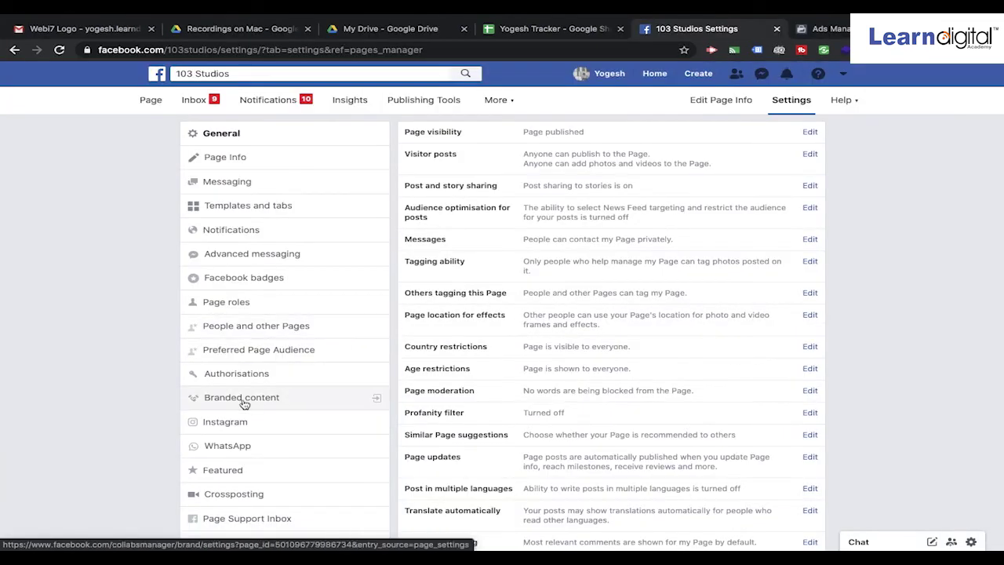
pyautogui.click(243, 400)
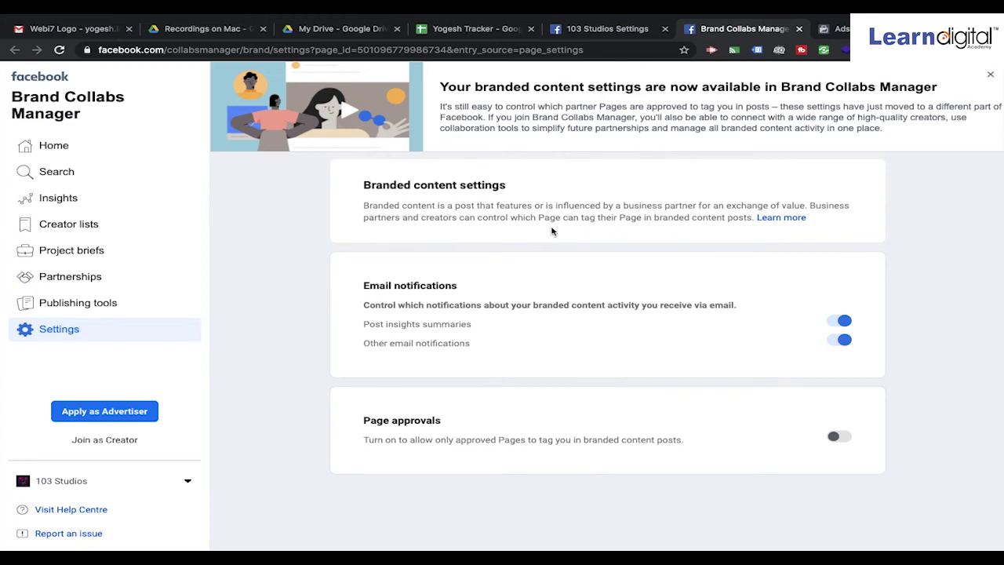
pyautogui.click(51, 145)
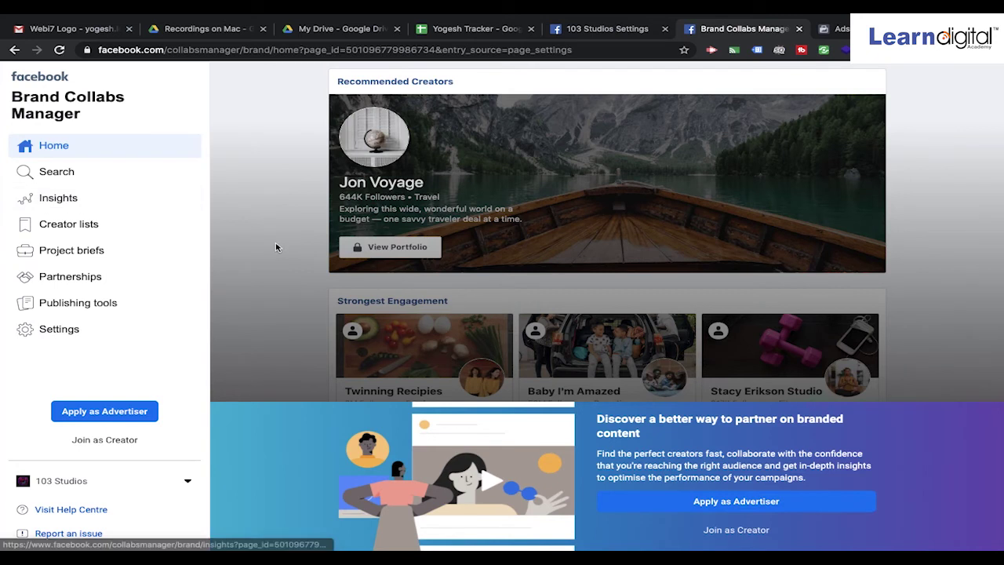
pyautogui.click(50, 174)
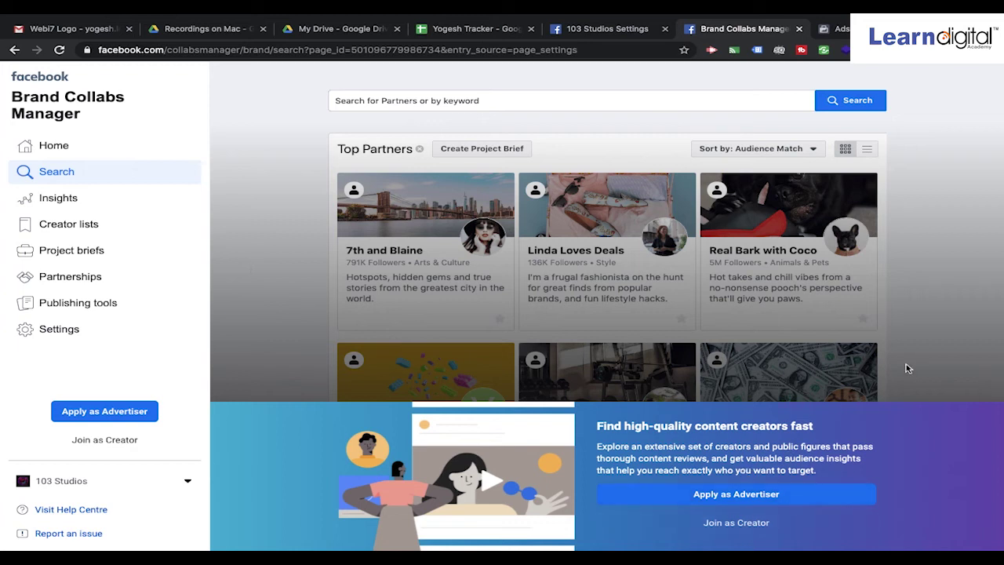
pyautogui.click(74, 201)
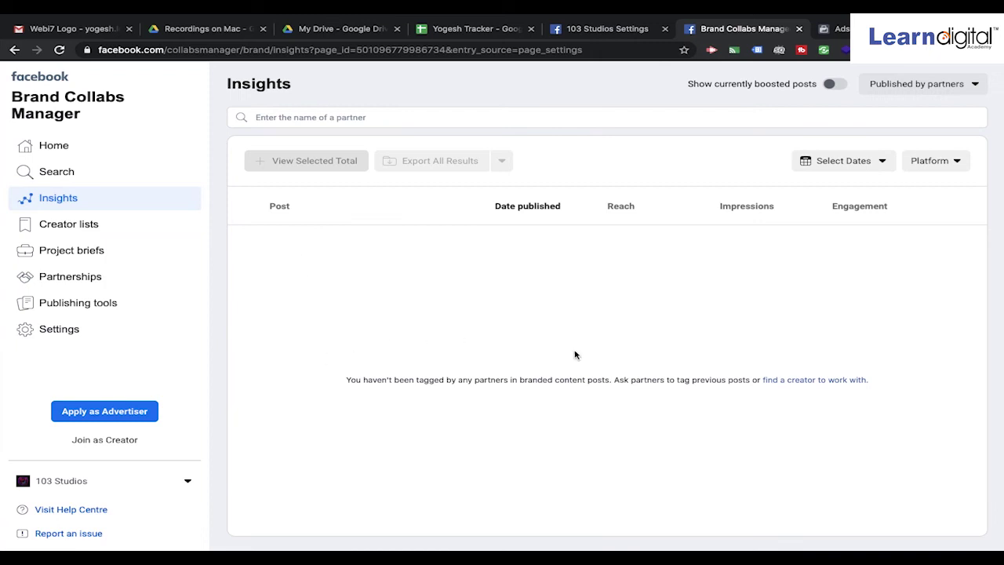
pyautogui.click(65, 227)
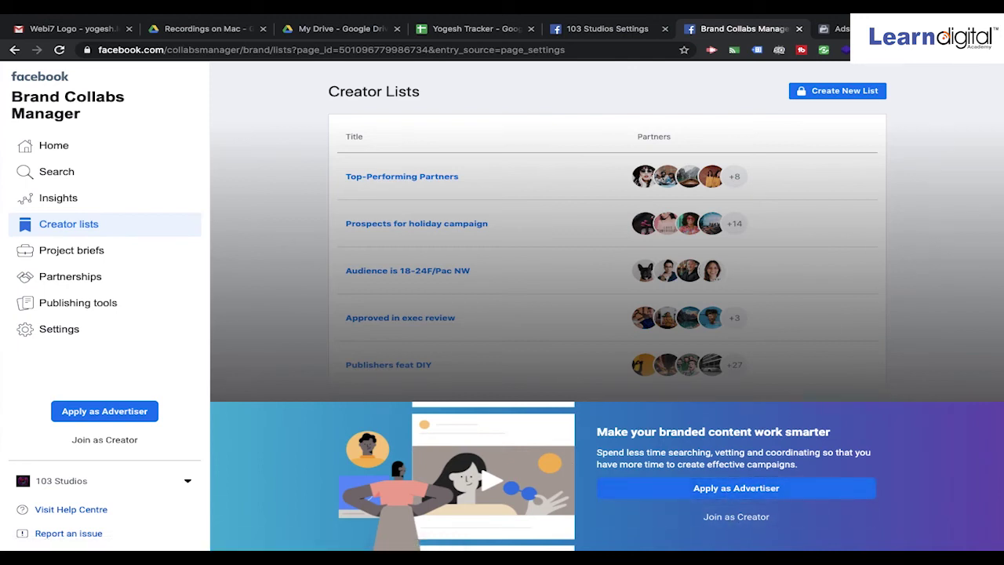
pyautogui.click(799, 28)
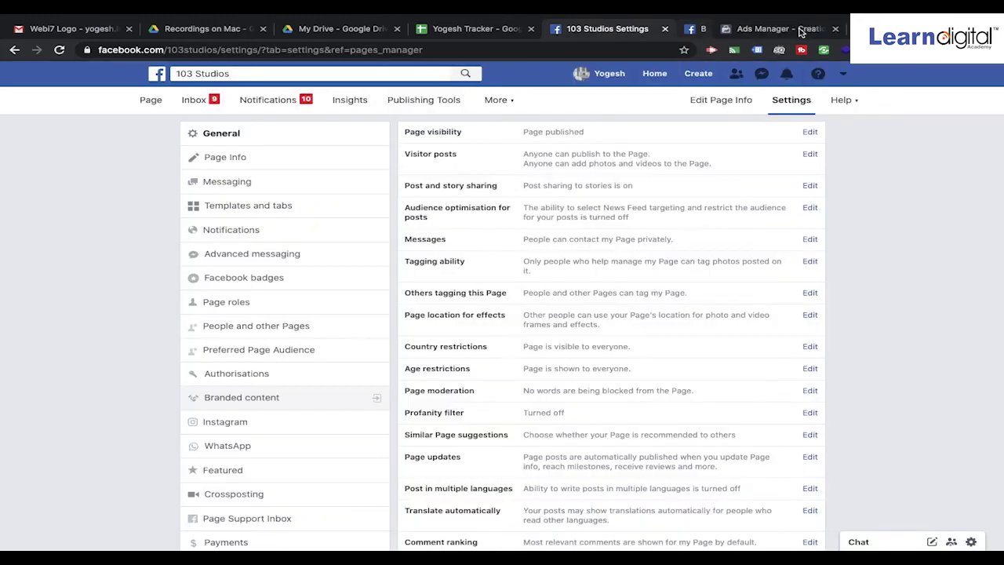
# Open the Instagram settings of the 103 Studios page and look through the account connection and account details.
pyautogui.scroll(-3, 90, 410)
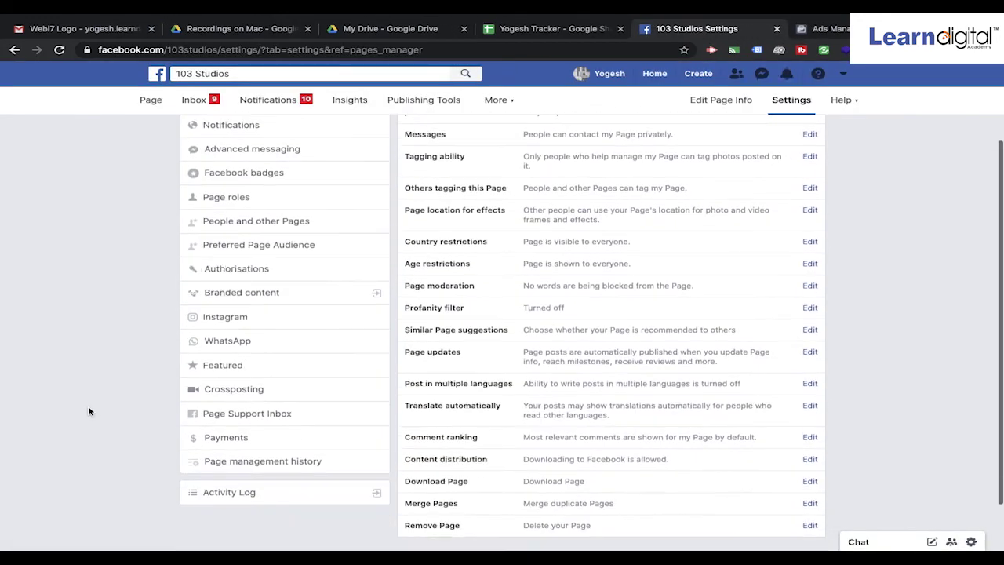
pyautogui.click(225, 317)
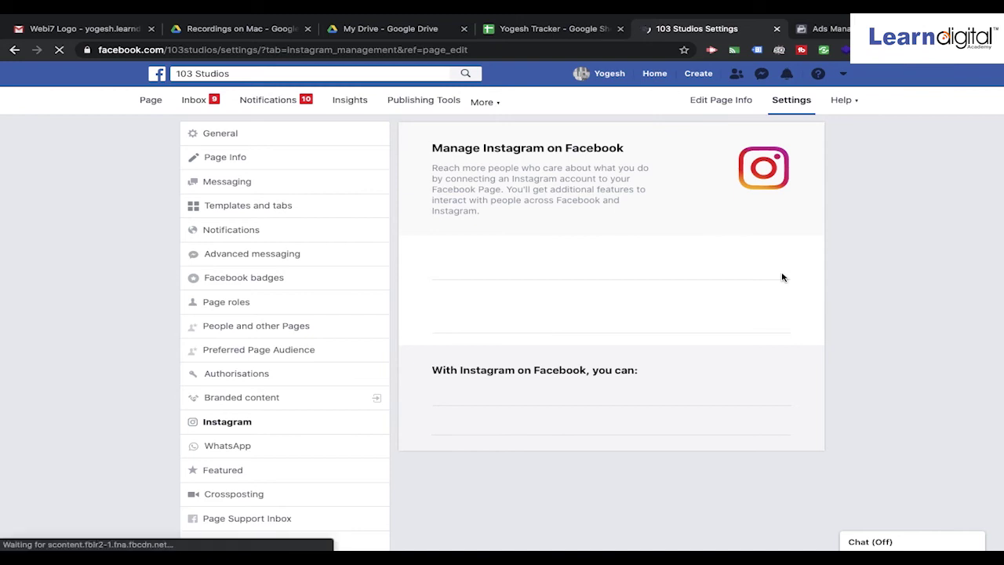
pyautogui.scroll(-6, 726, 353)
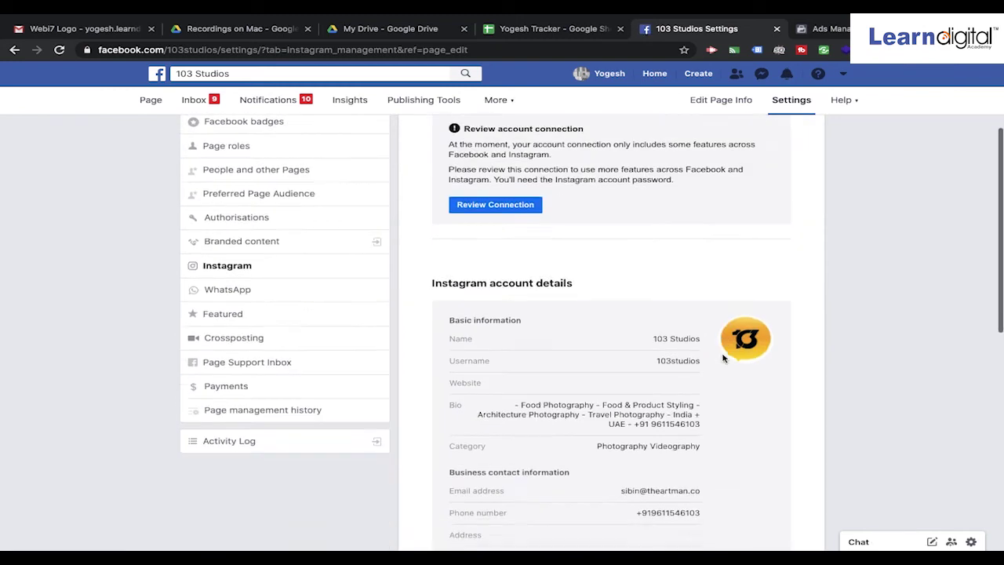
pyautogui.scroll(3, 723, 358)
pyautogui.scroll(4, 723, 358)
pyautogui.scroll(-10, 721, 358)
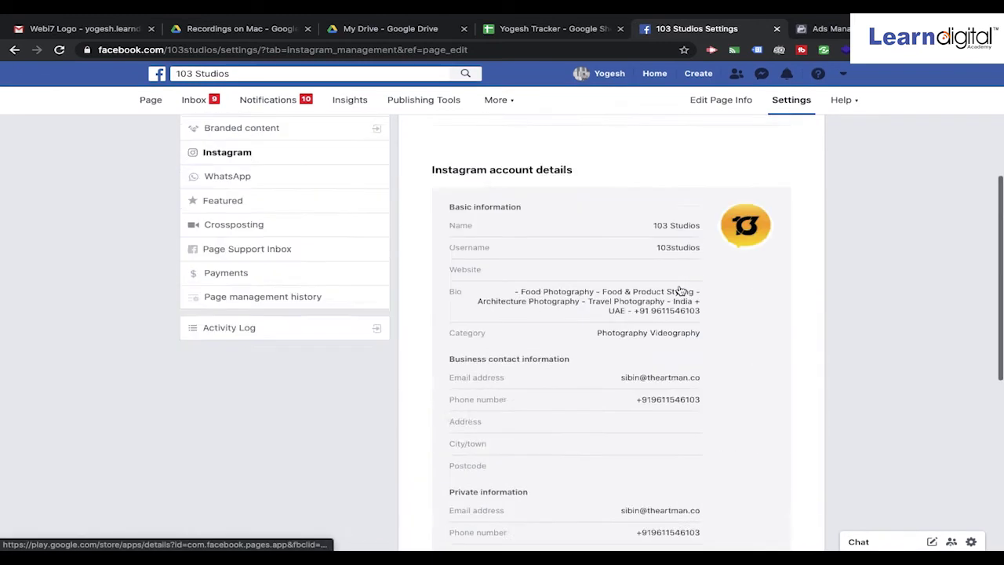
pyautogui.scroll(10, 265, 430)
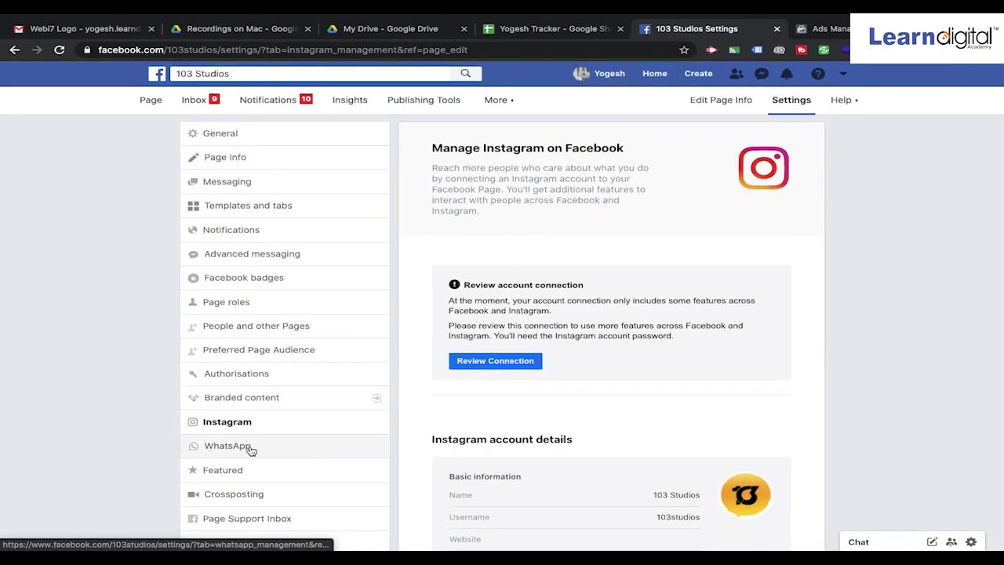
# Open the WhatsApp settings and examine the options for connecting a WhatsApp account to the page.
pyautogui.click(250, 448)
pyautogui.scroll(-2, 98, 352)
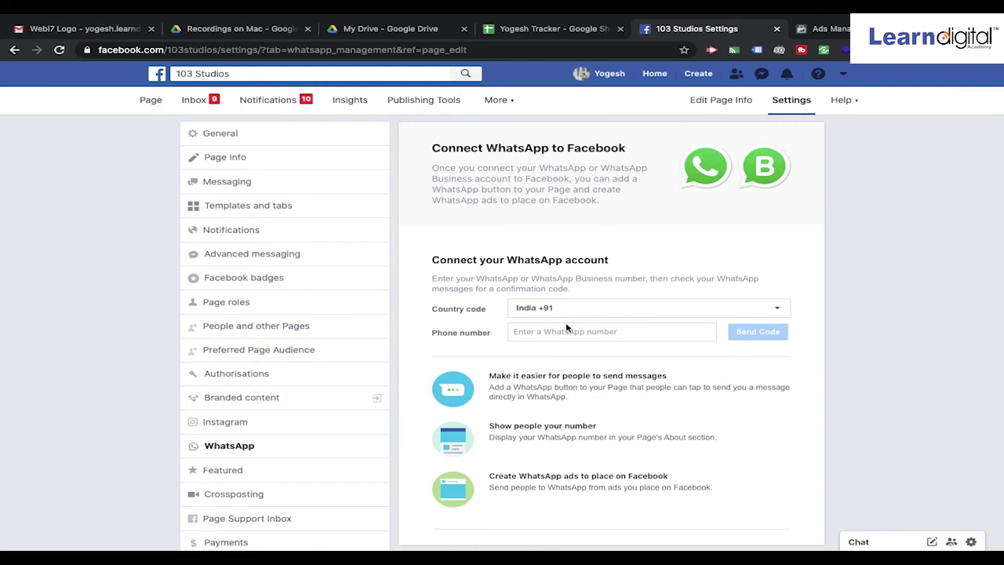
pyautogui.scroll(-2, 637, 411)
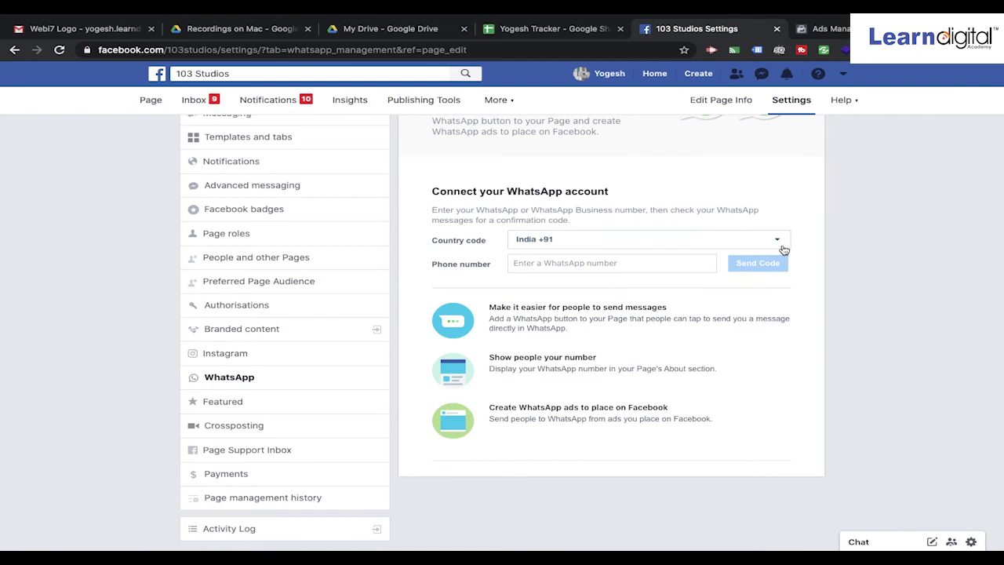
pyautogui.scroll(2, 733, 316)
pyautogui.scroll(-3, 732, 316)
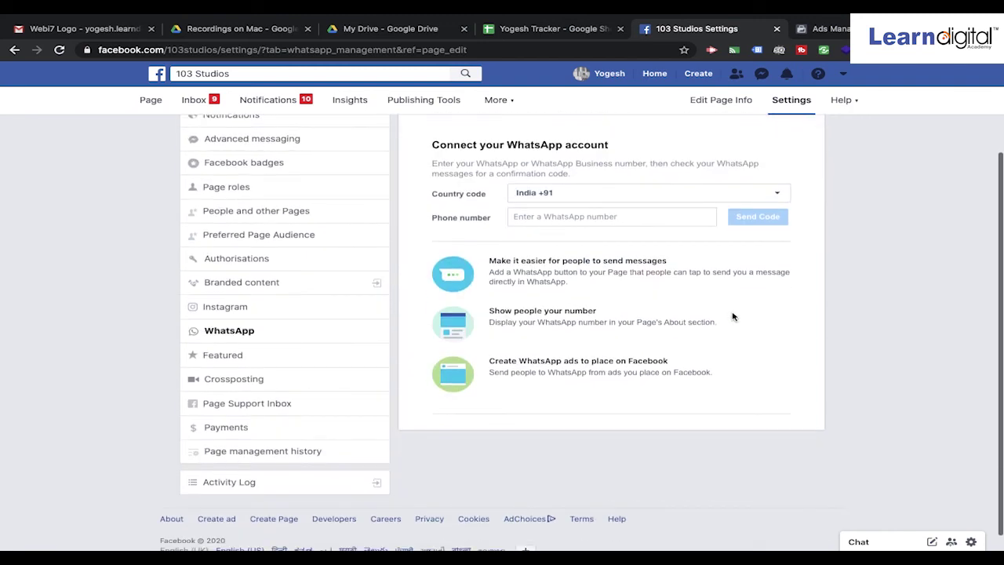
# View the page's Featured settings and the Crossposting settings for adding pages to crosspost videos.
pyautogui.click(228, 358)
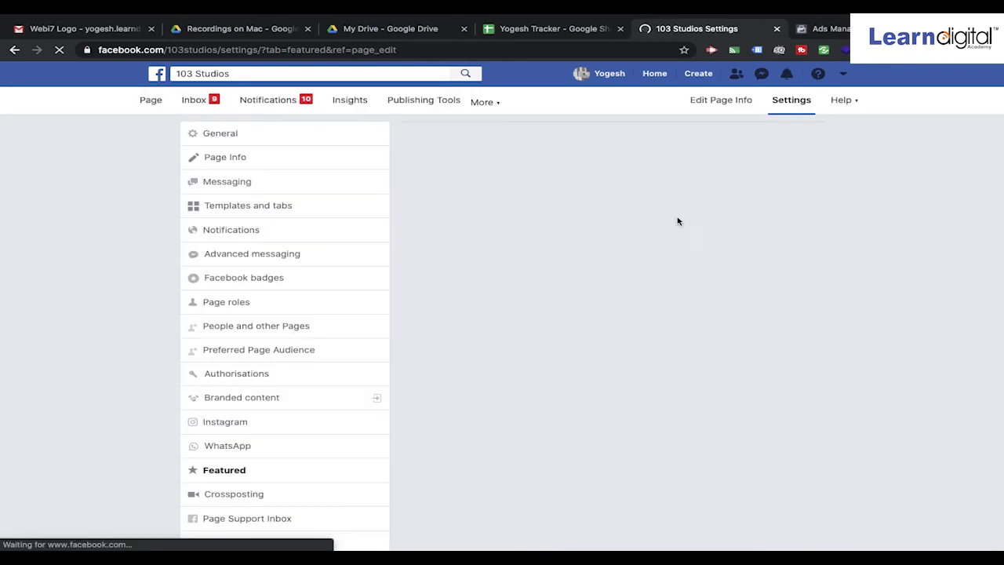
pyautogui.scroll(-3, 552, 284)
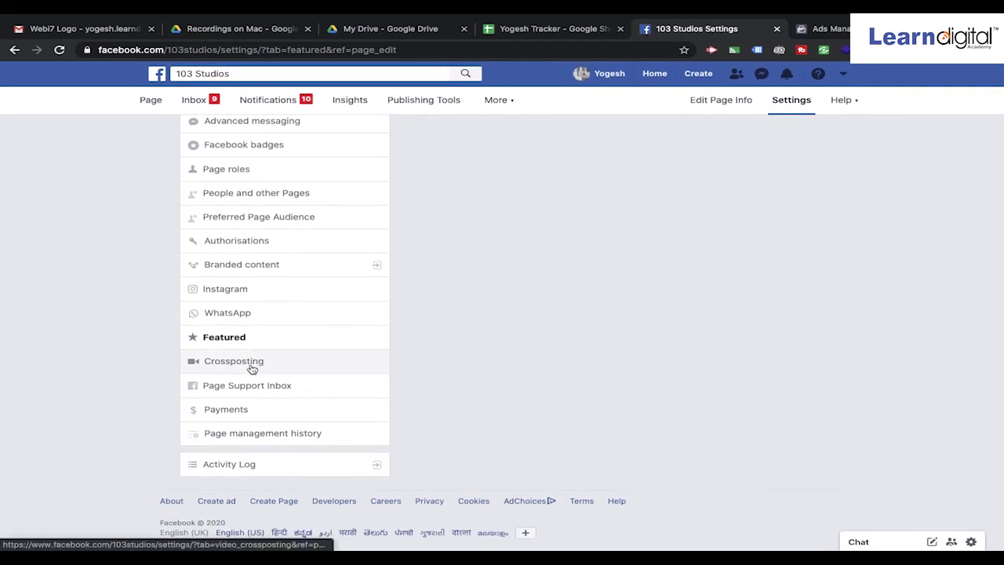
pyautogui.click(251, 366)
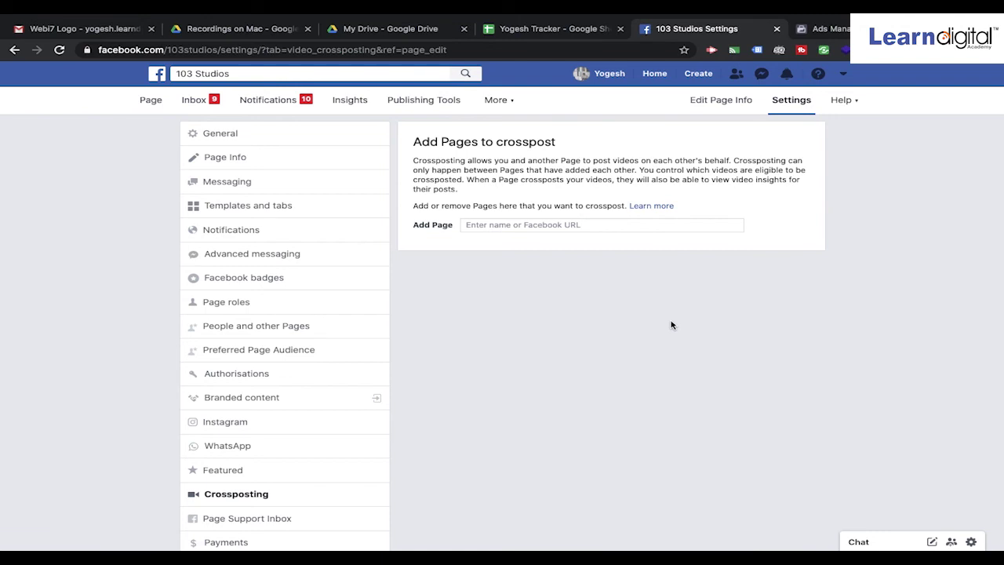
# Open the Page Support Inbox and check the status of the page's support requests.
pyautogui.scroll(-3, 671, 325)
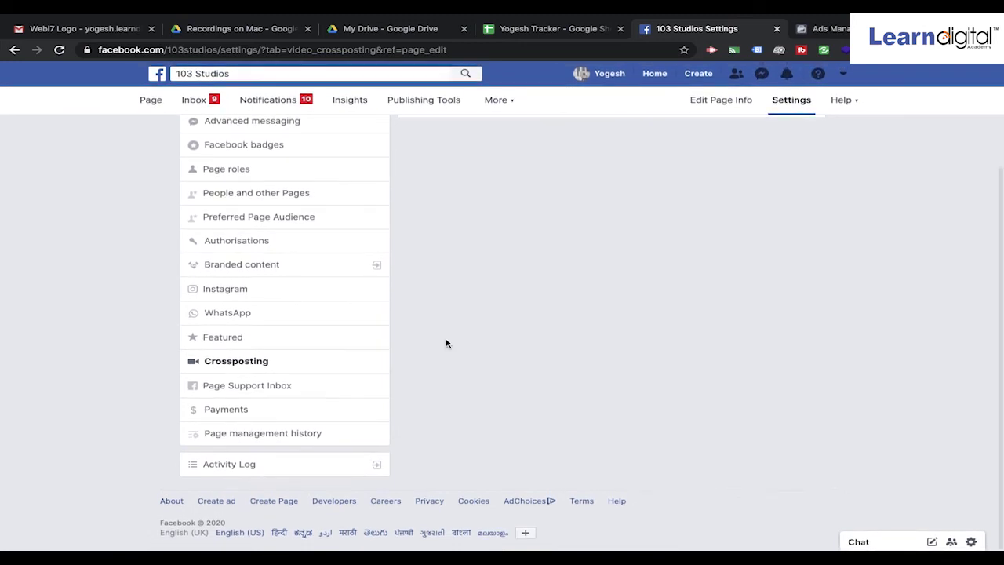
pyautogui.click(265, 390)
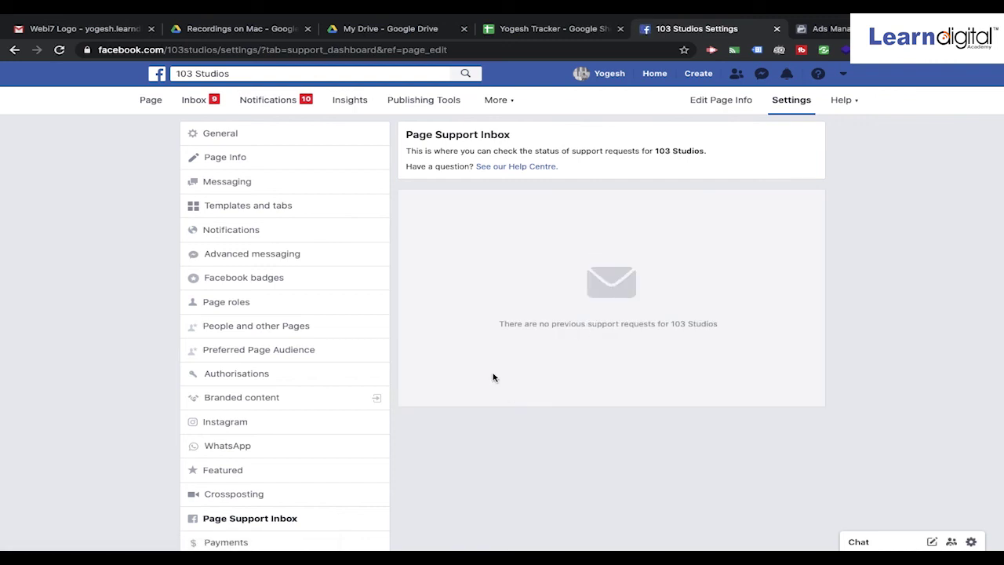
pyautogui.scroll(-3, 526, 396)
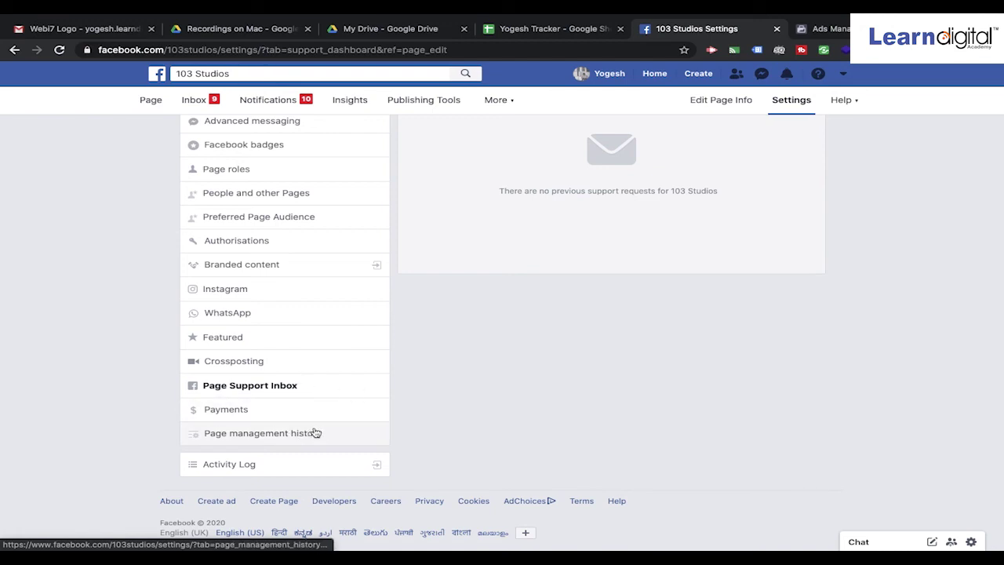
pyautogui.scroll(3, 567, 324)
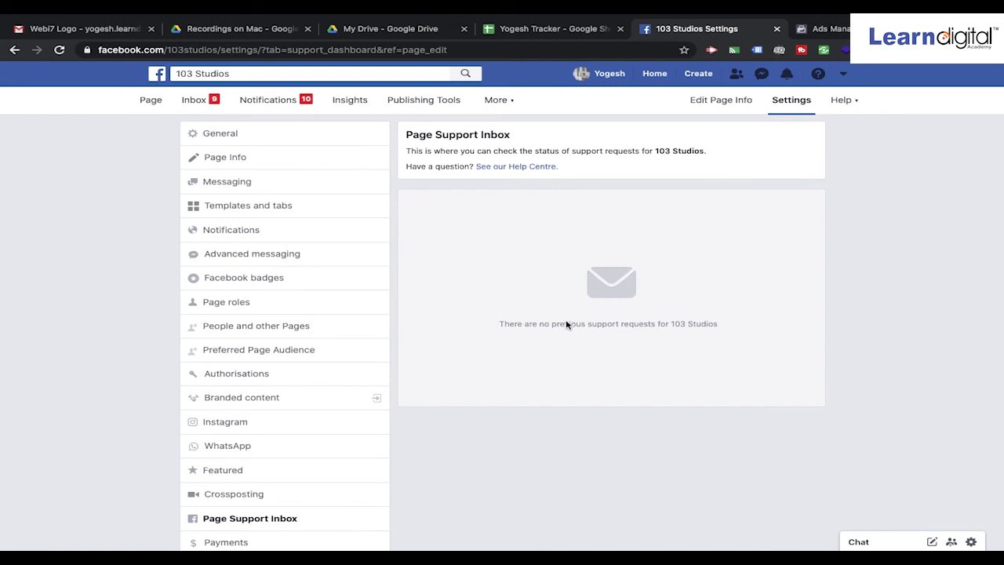
# Review the Page management history, and open the Payments settings to view the selected currency.
pyautogui.scroll(-3, 566, 324)
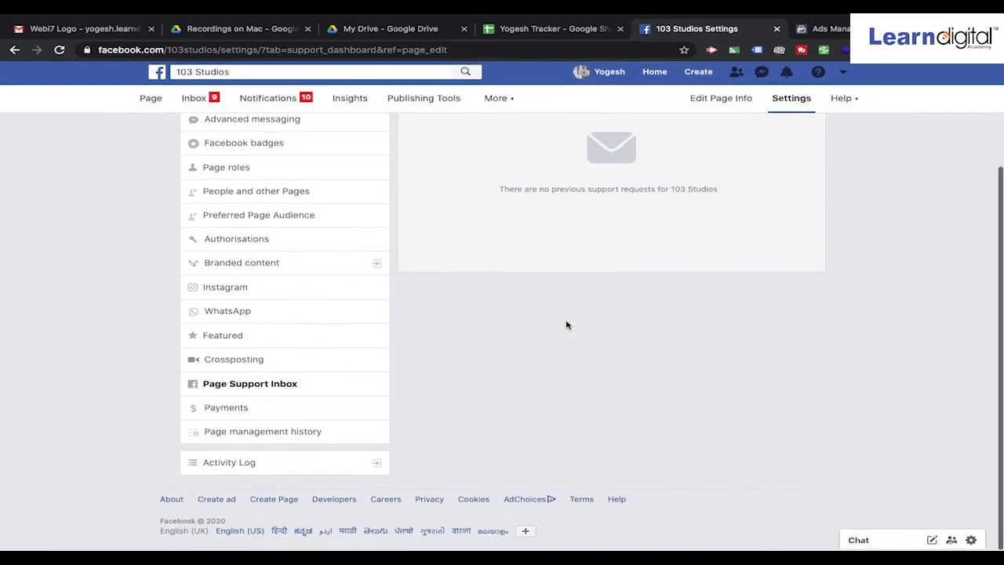
pyautogui.click(265, 436)
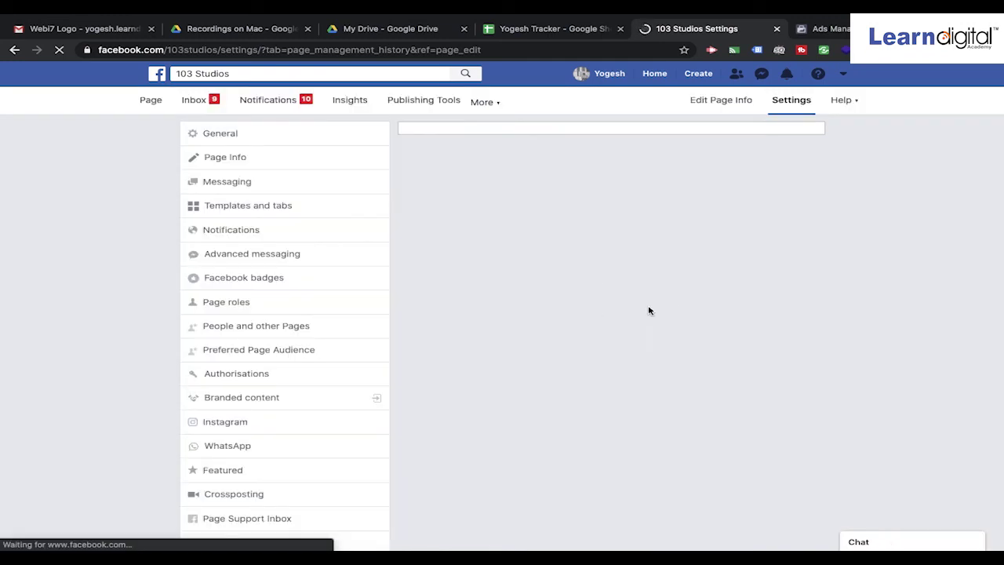
pyautogui.scroll(-2, 575, 444)
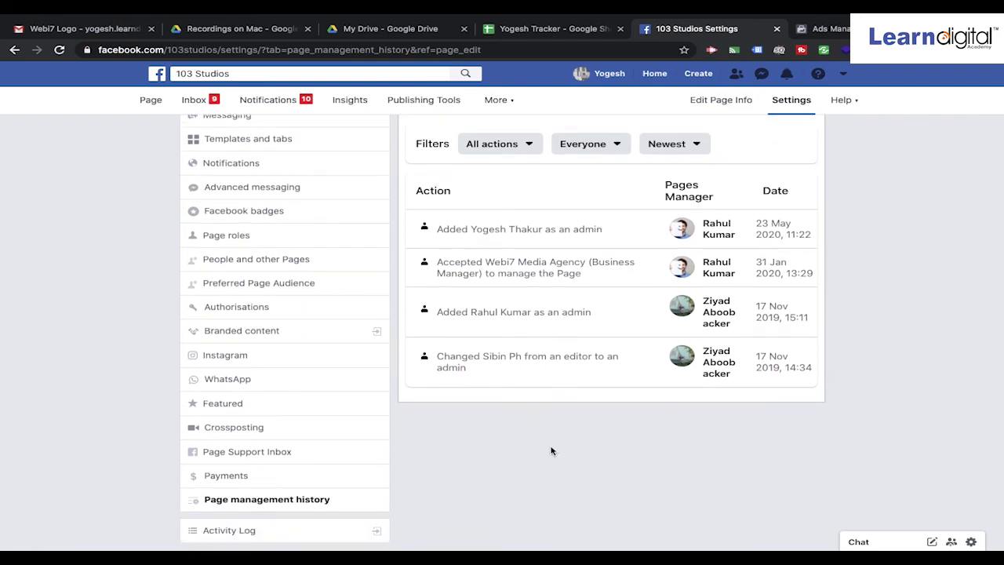
pyautogui.scroll(-2, 551, 450)
pyautogui.click(233, 414)
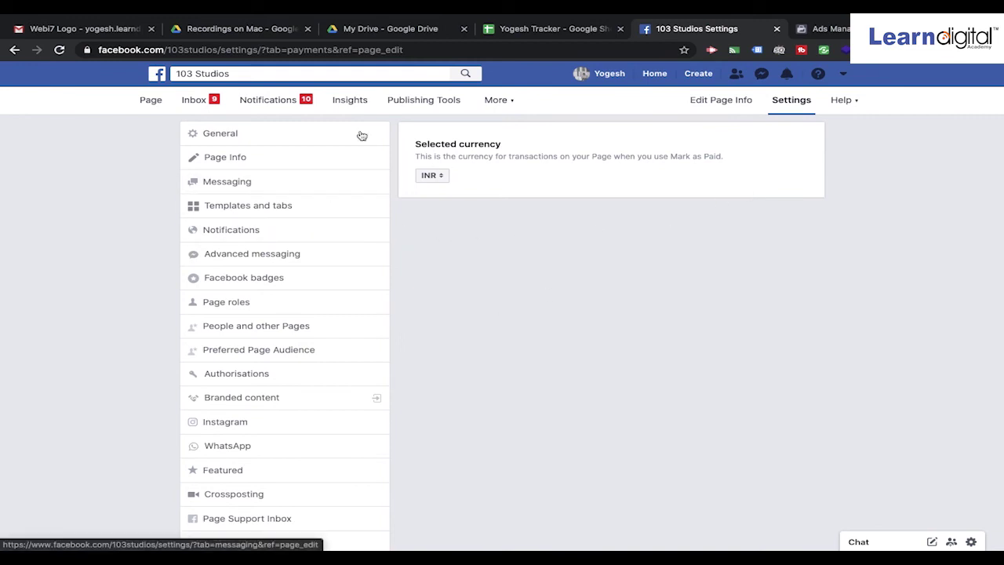
# Open the page's Insights overview, set the page summary period to the last 28 days, and look through the metrics.
pyautogui.click(353, 100)
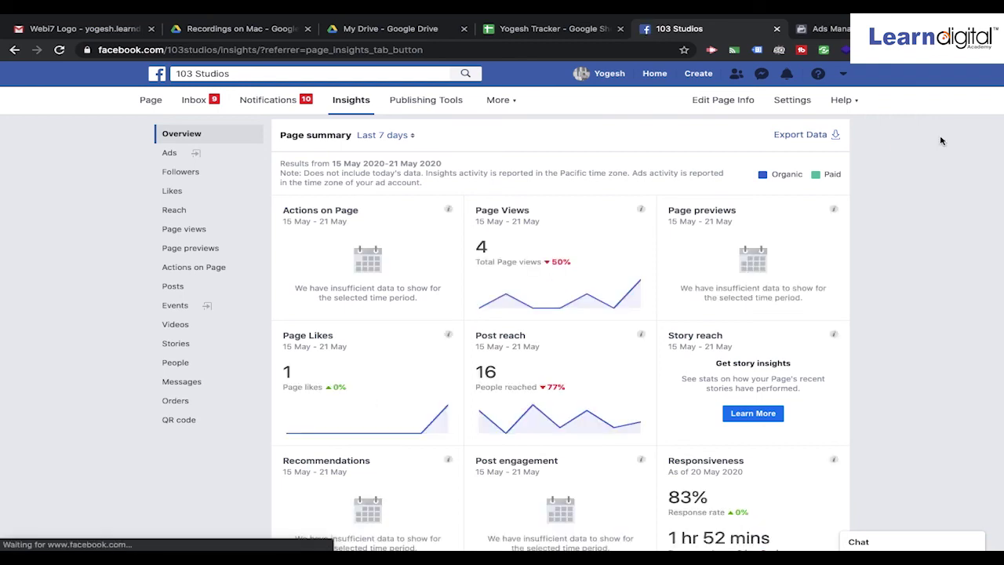
pyautogui.click(405, 136)
pyautogui.click(386, 179)
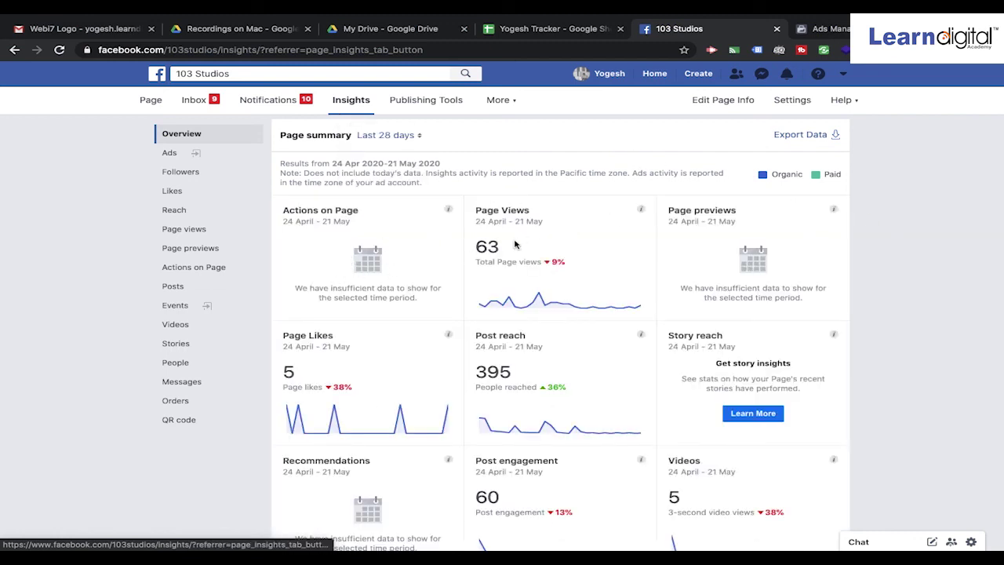
pyautogui.scroll(-1, 511, 252)
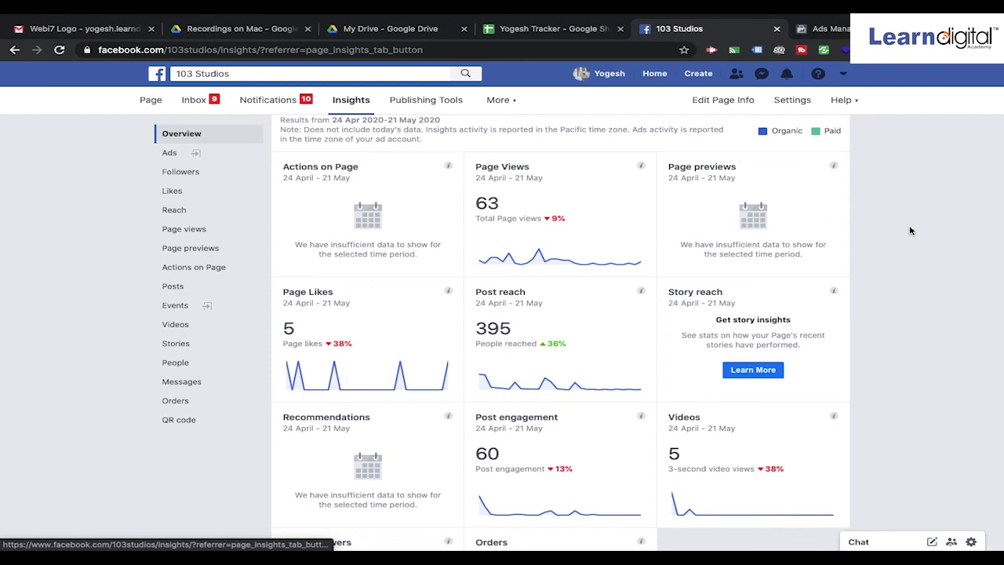
pyautogui.scroll(-2, 910, 231)
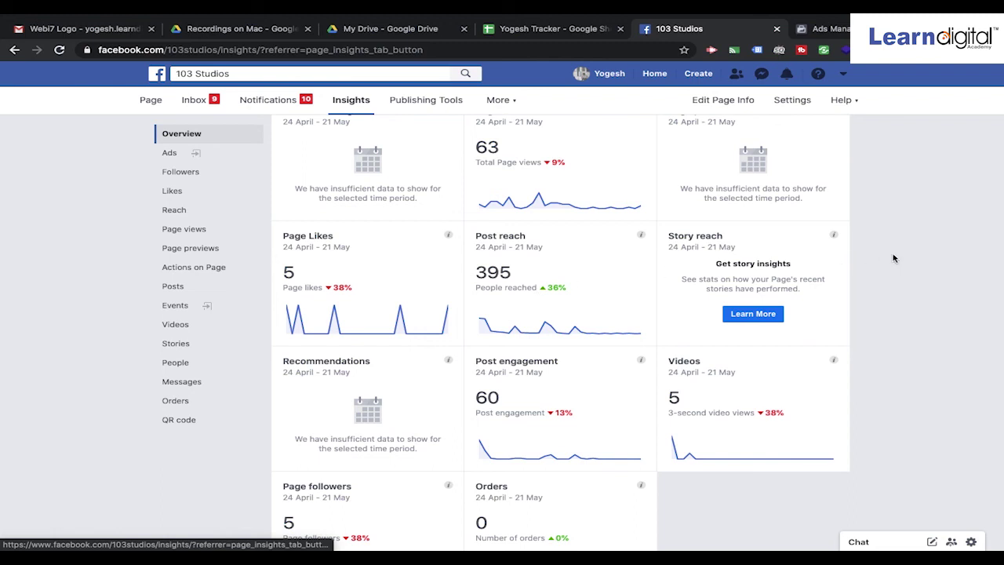
pyautogui.scroll(-3, 893, 258)
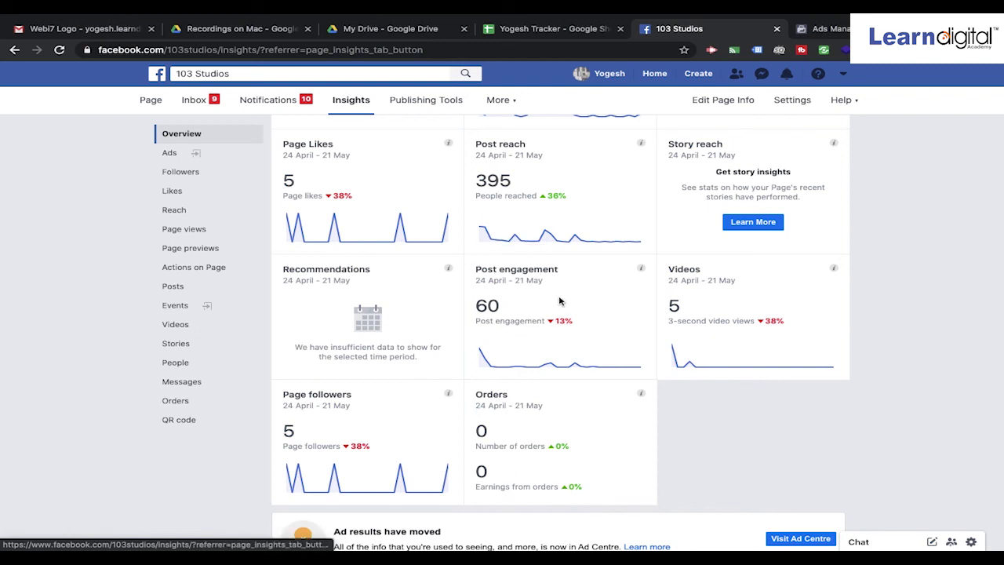
# Look through the rest of the Insights overview, including the five most recent posts and the Pages to Watch comparison.
pyautogui.scroll(-3, 776, 299)
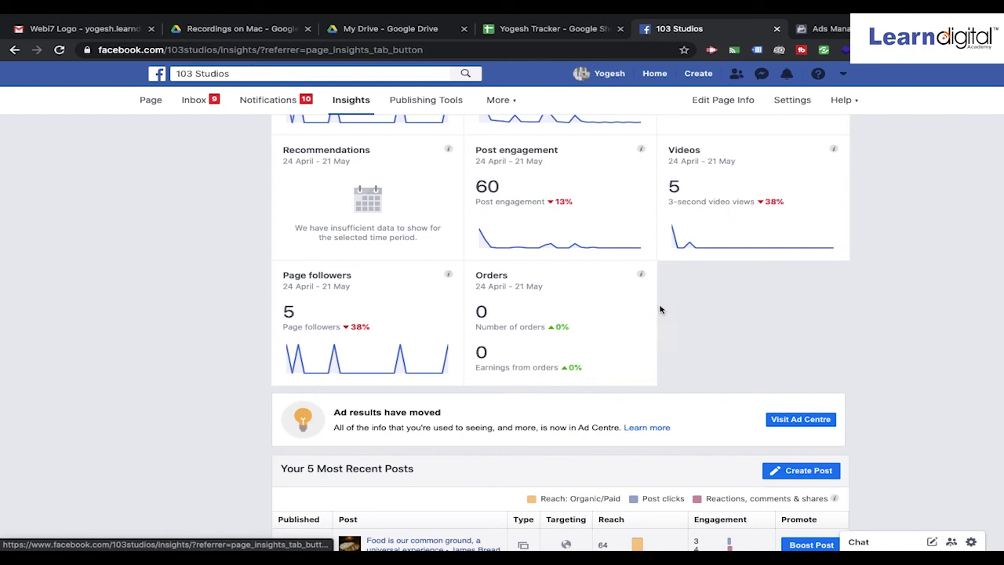
pyautogui.scroll(-5, 742, 318)
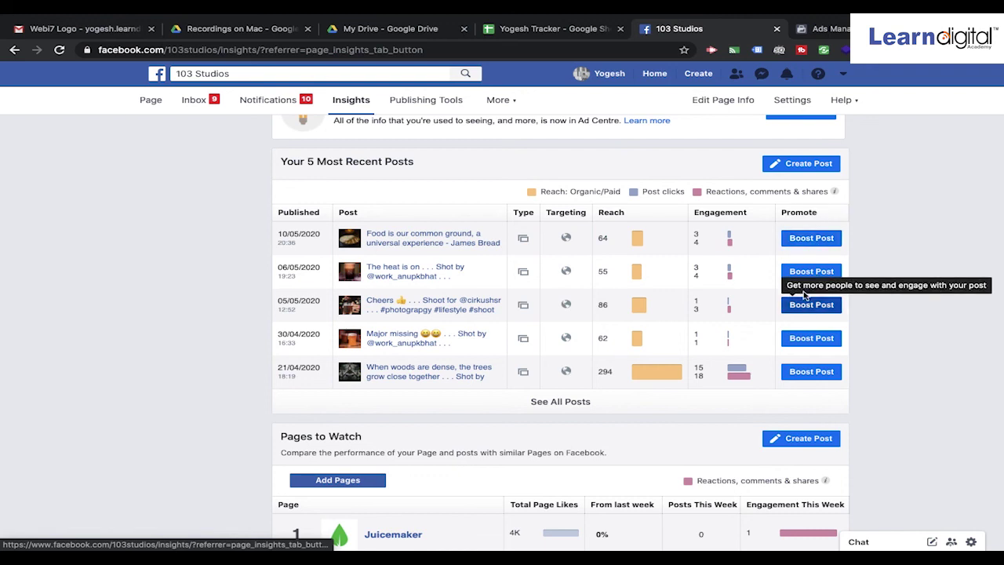
pyautogui.scroll(-2, 655, 303)
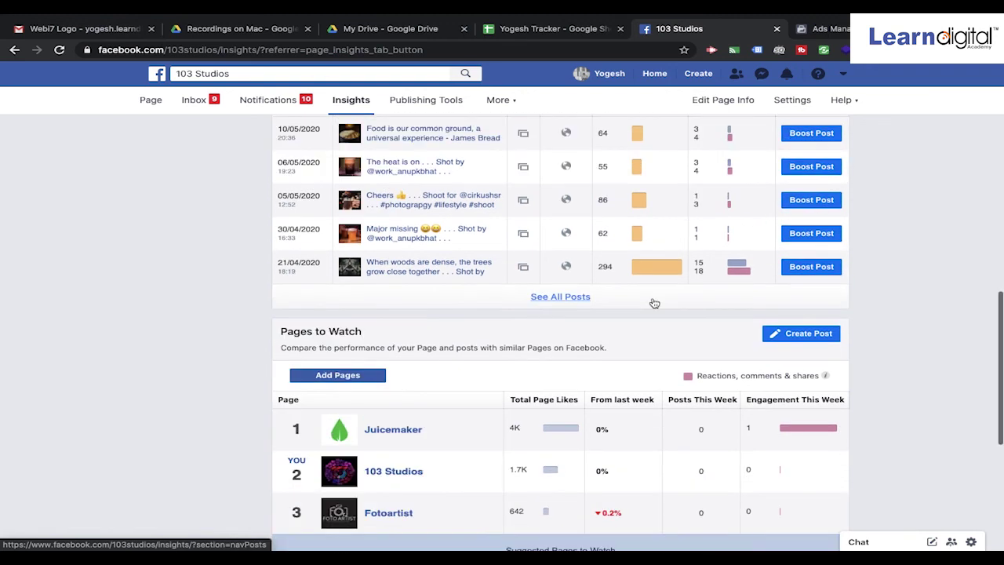
pyautogui.scroll(-6, 655, 304)
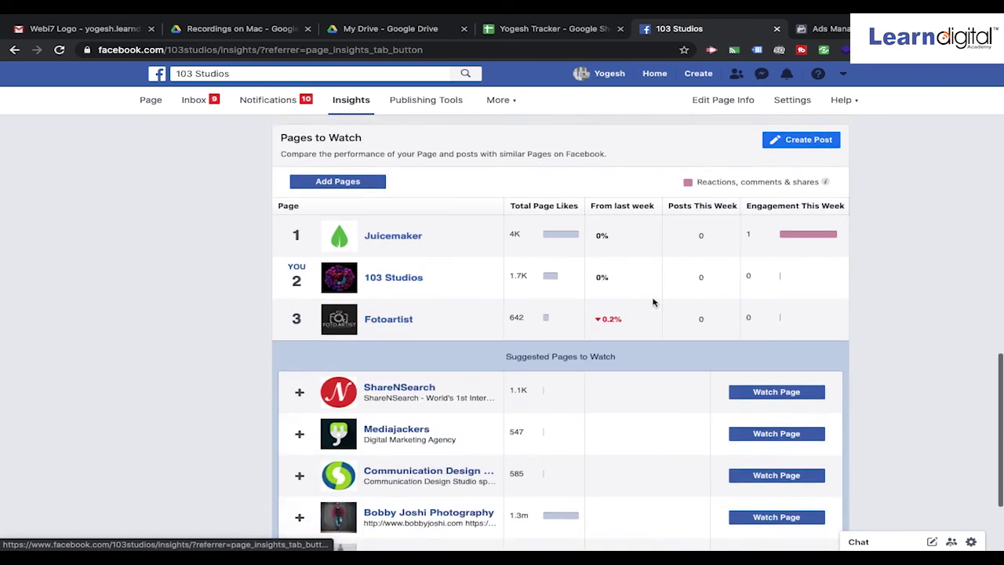
pyautogui.scroll(6, 653, 303)
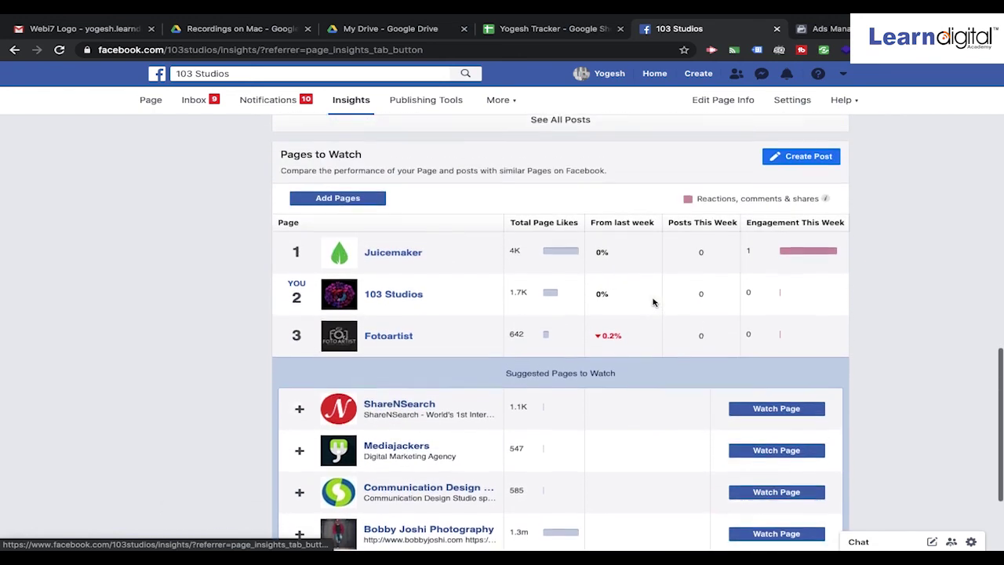
pyautogui.scroll(10, 655, 304)
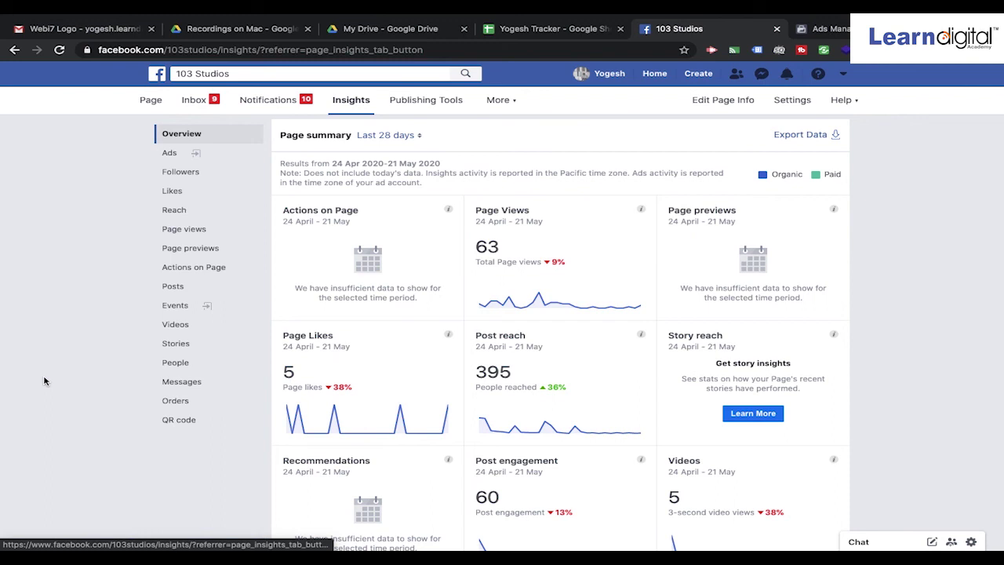
# Open the People section of Insights and review the fans' age, gender, country, city and language breakdown.
pyautogui.click(179, 366)
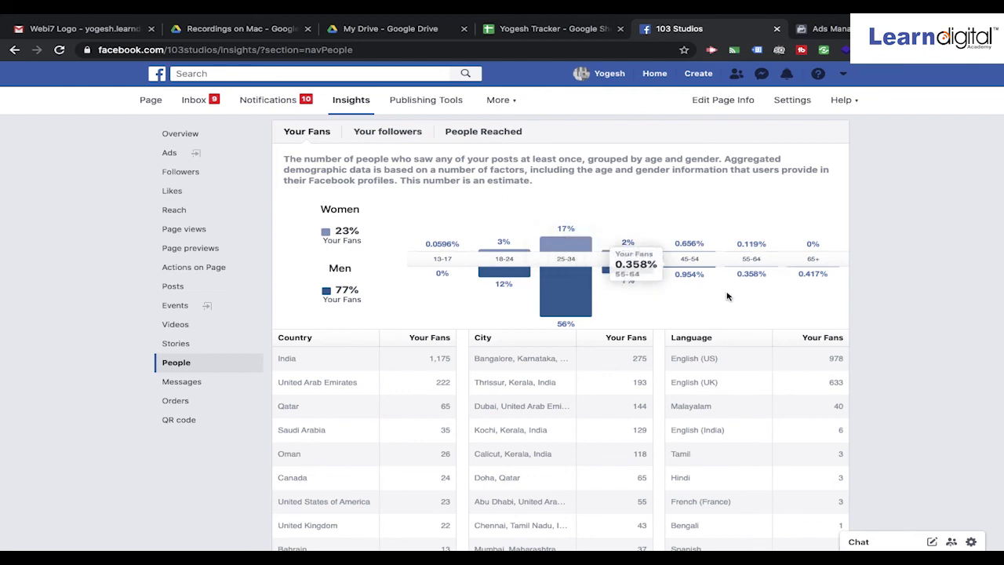
pyautogui.scroll(-3, 717, 236)
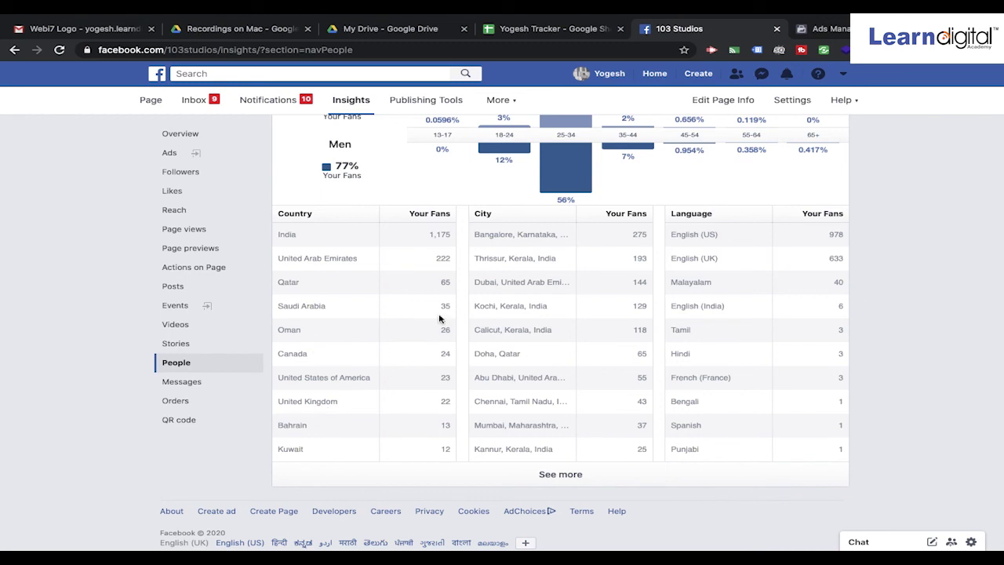
pyautogui.scroll(3, 467, 301)
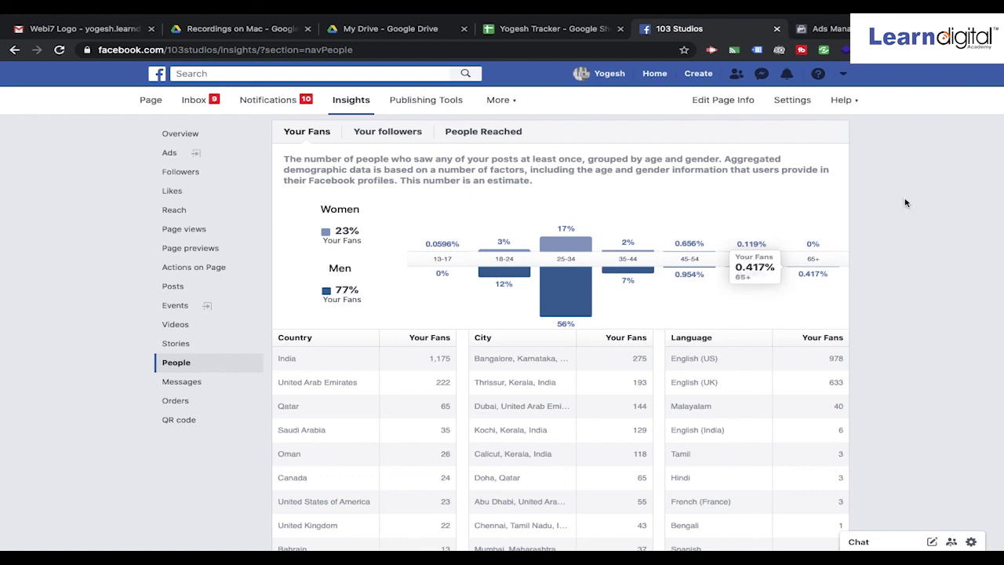
pyautogui.moveTo(781, 18)
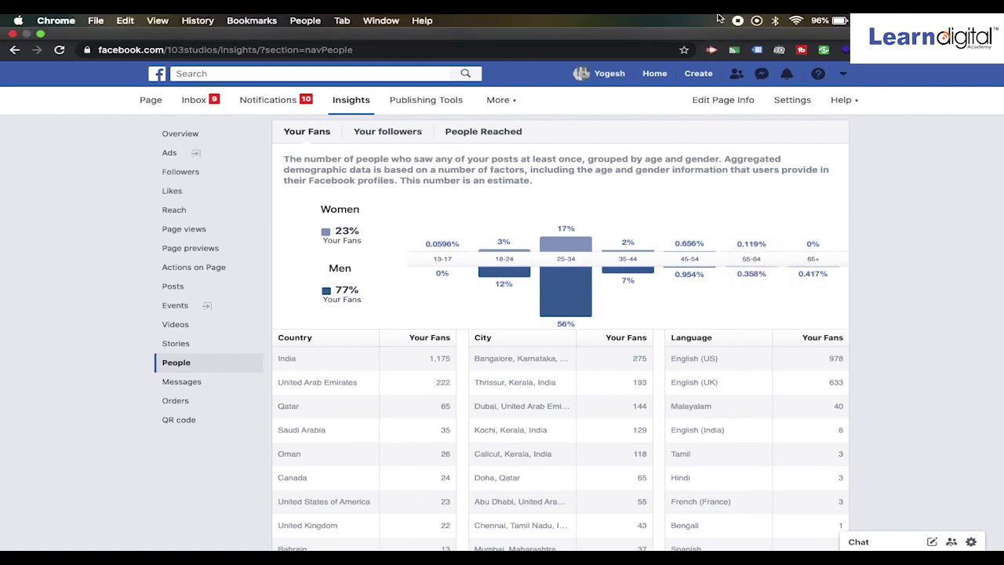
pyautogui.scroll(-2, 774, 332)
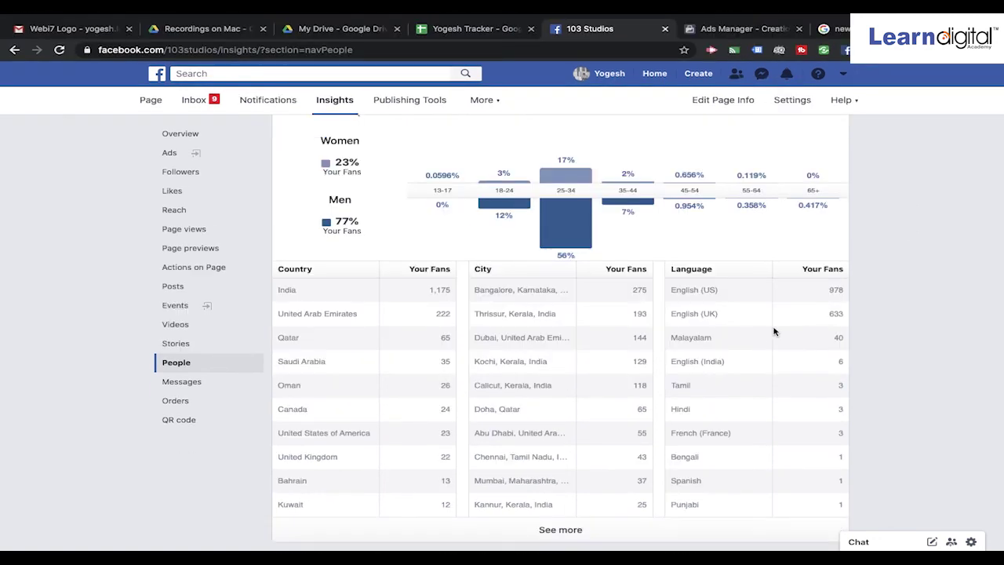
pyautogui.scroll(2, 601, 314)
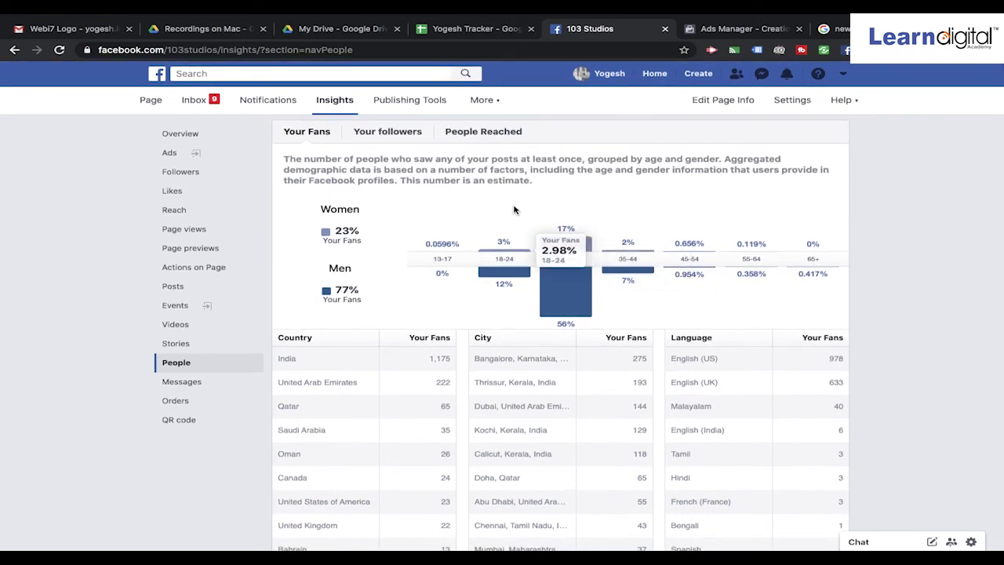
# Open the page's Publishing Tools and view the published posts and the Video library section.
pyautogui.click(404, 102)
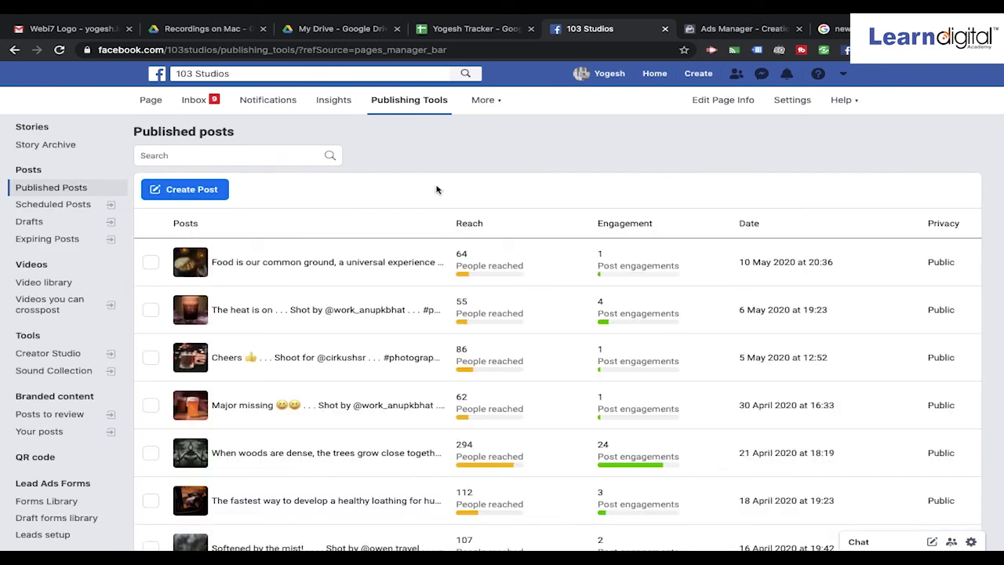
pyautogui.click(57, 284)
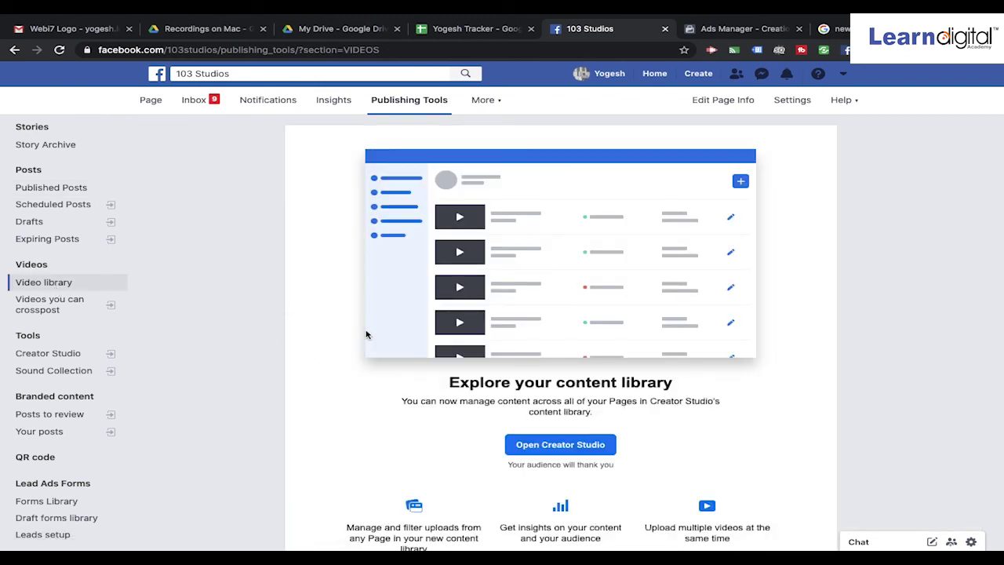
pyautogui.scroll(-1, 161, 330)
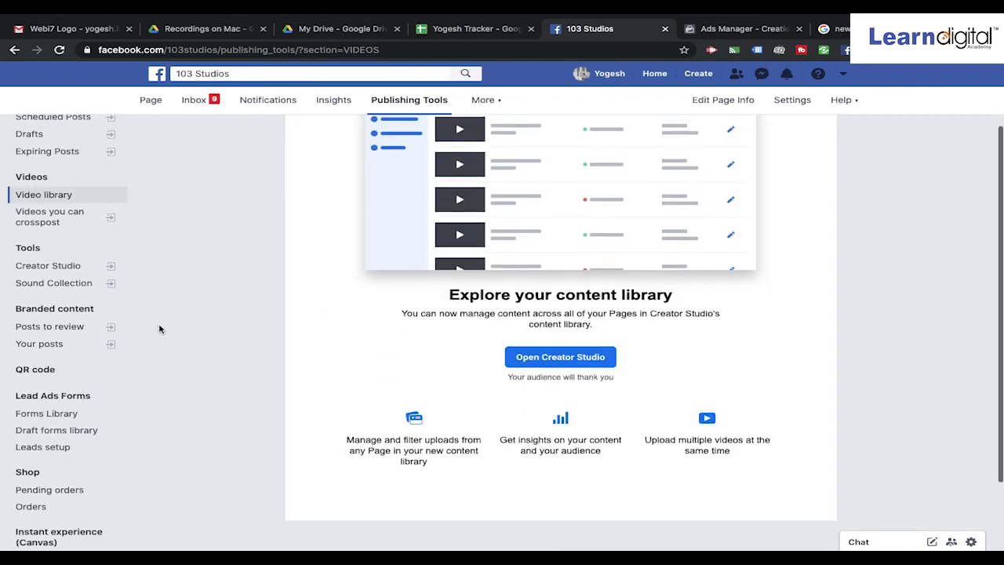
# Switch to Creator Studio and review the page eligibility list under Monetisation with Facebook.
pyautogui.click(51, 269)
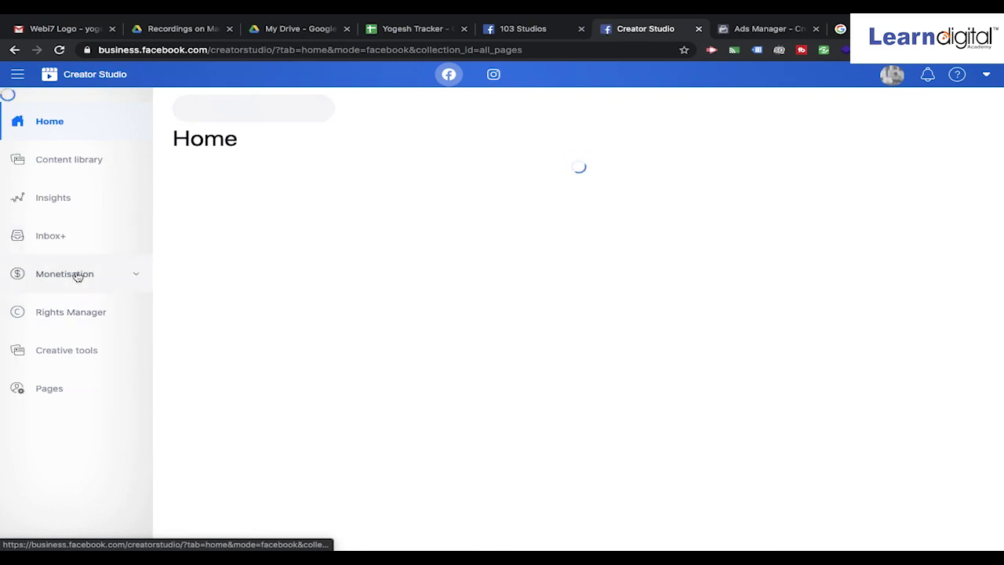
pyautogui.click(78, 274)
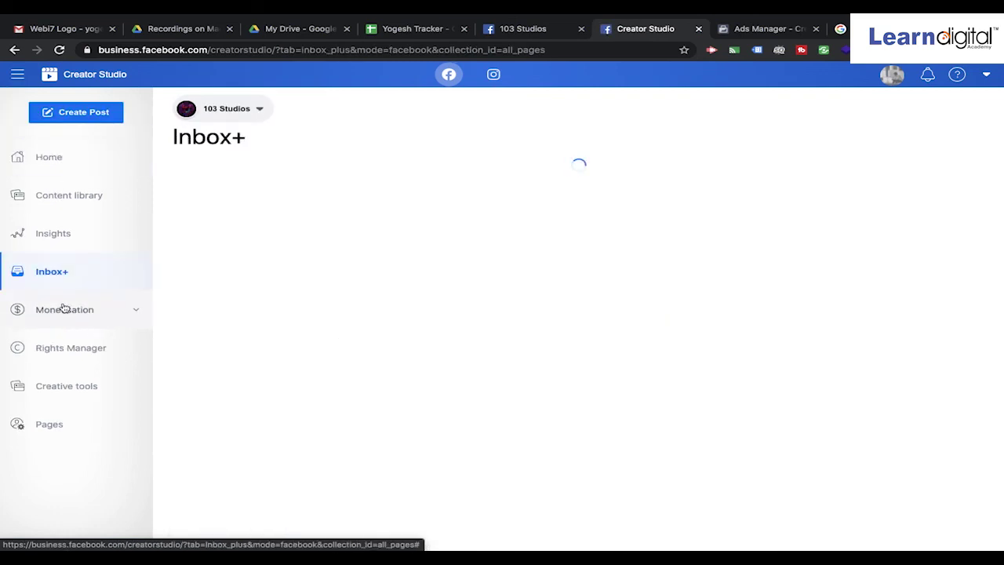
pyautogui.click(84, 312)
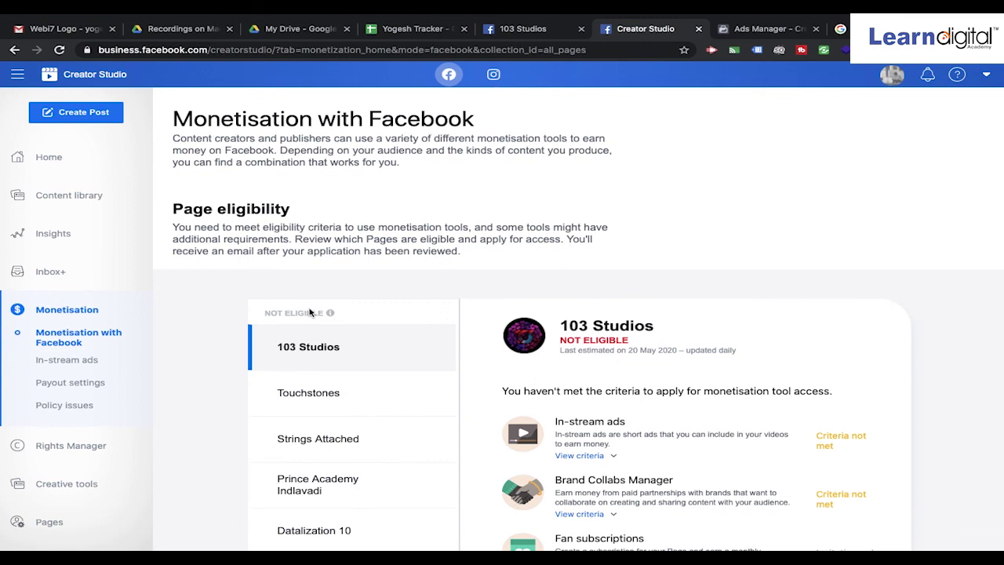
pyautogui.scroll(-5, 821, 285)
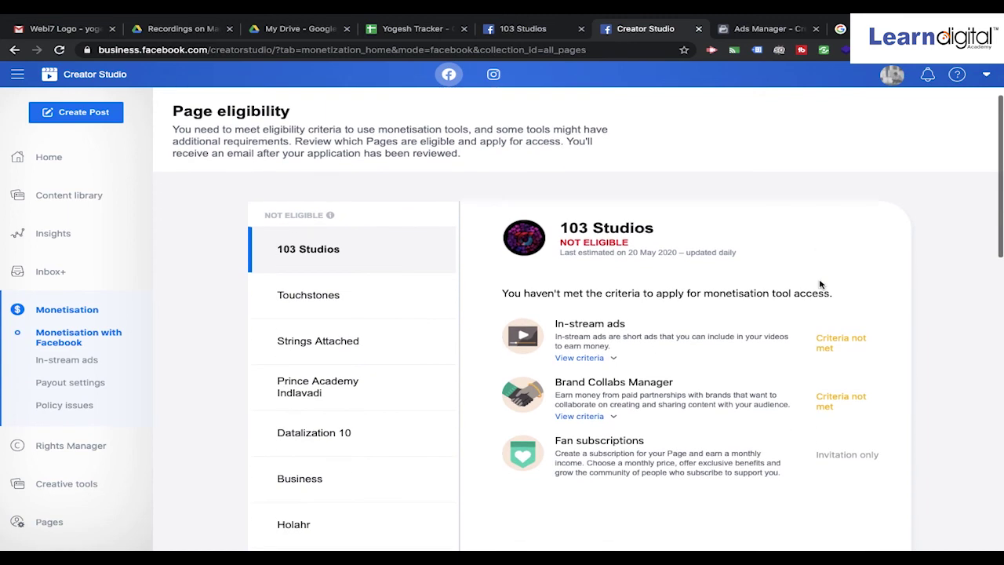
pyautogui.scroll(-3, 821, 284)
pyautogui.scroll(3, 819, 284)
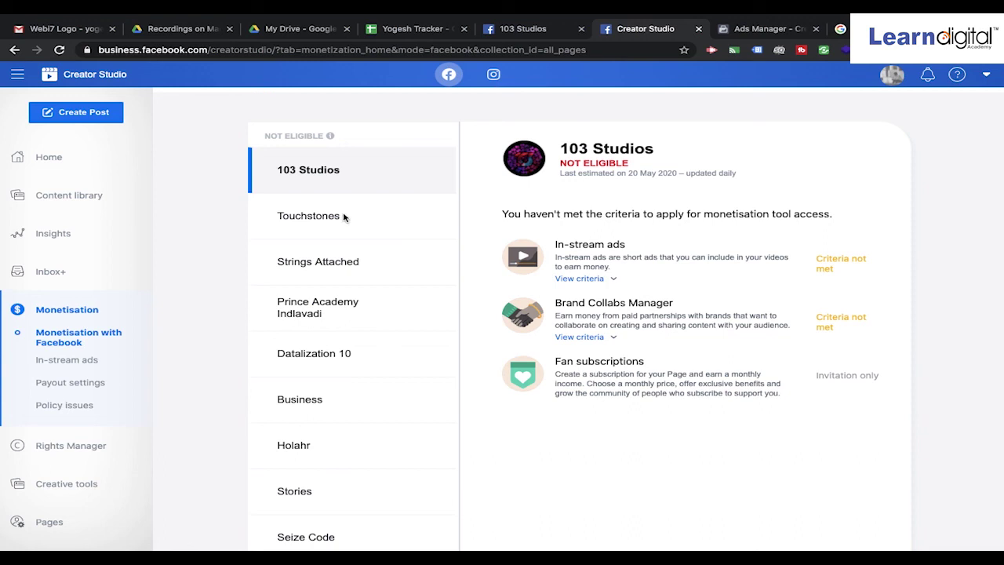
pyautogui.scroll(-3, 384, 405)
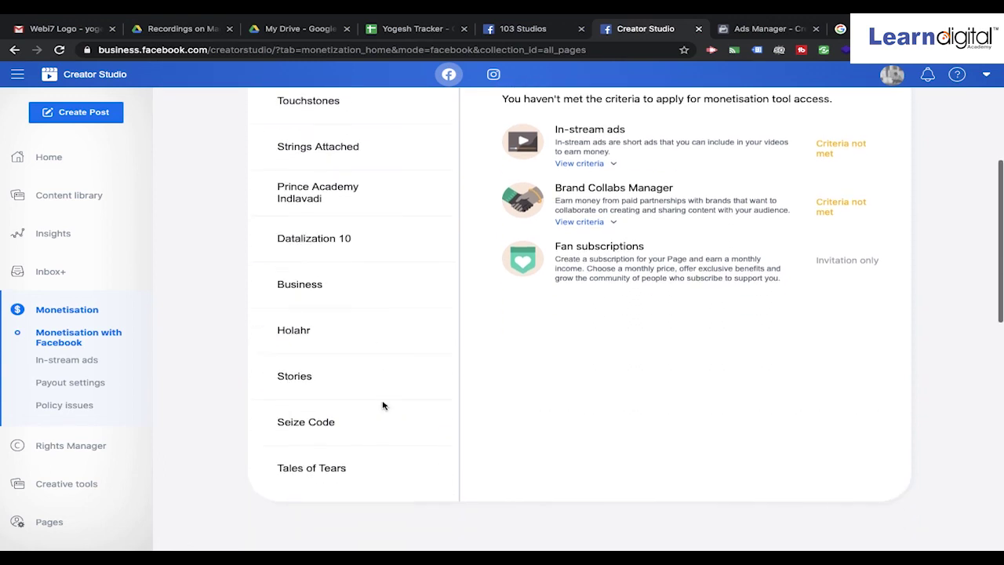
# Select the Tales of Tears page and expand its In-stream ads criteria to examine the follower and video view requirements.
pyautogui.click(328, 441)
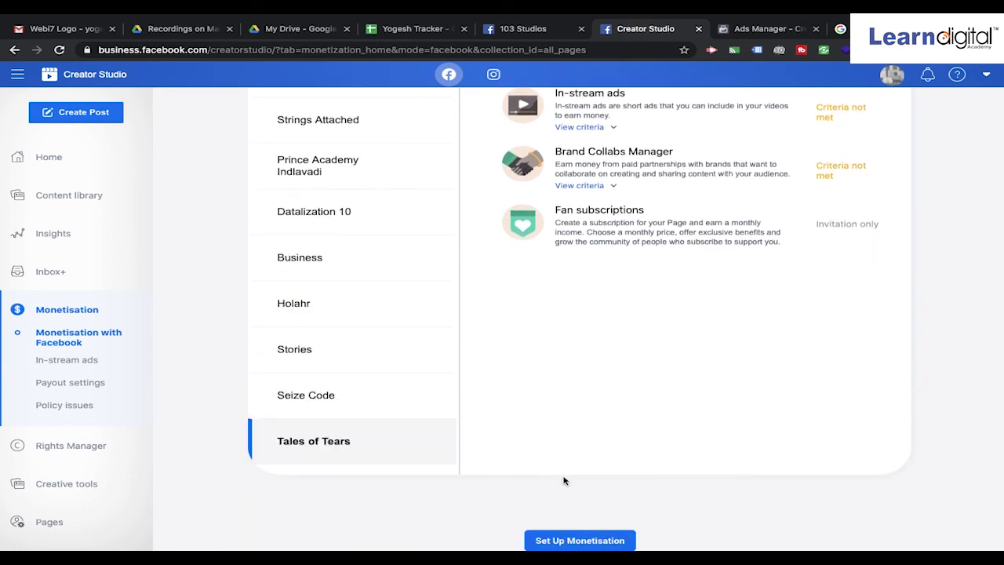
pyautogui.scroll(3, 813, 343)
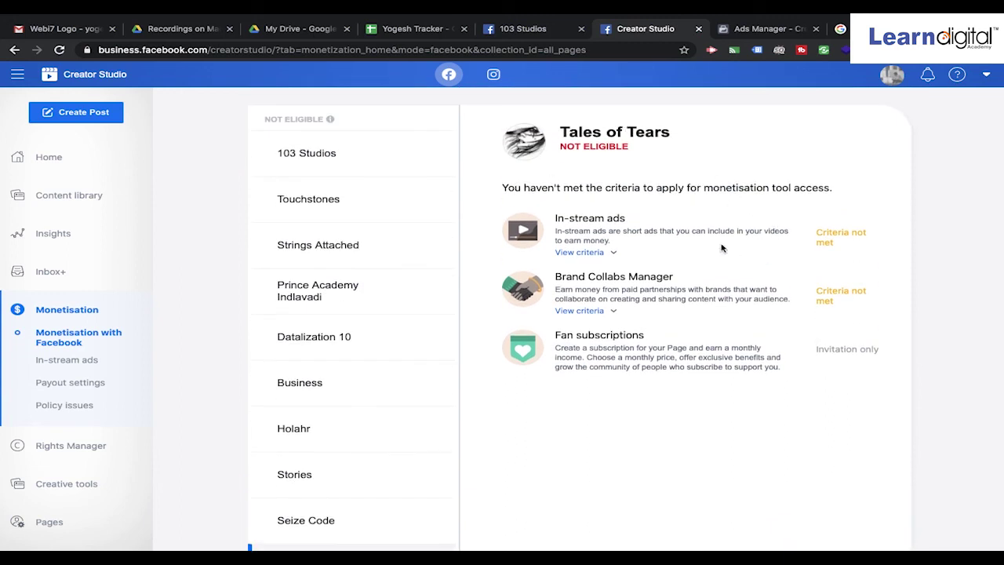
pyautogui.click(591, 253)
pyautogui.scroll(-1, 775, 308)
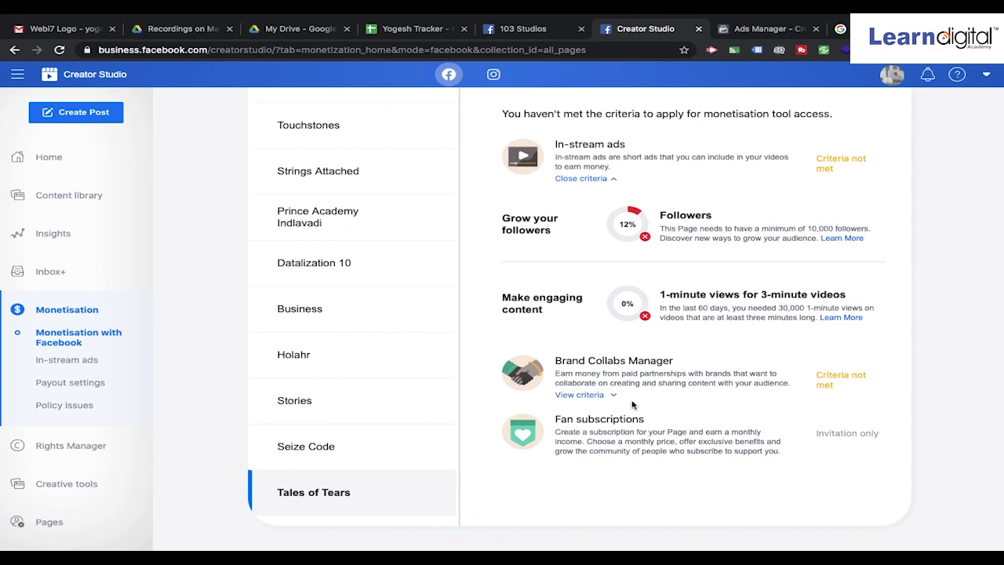
# Expand the Brand Collabs Manager criteria for Tales of Tears and read through the follower, engagement and viewing requirements.
pyautogui.click(585, 397)
pyautogui.scroll(-2, 826, 348)
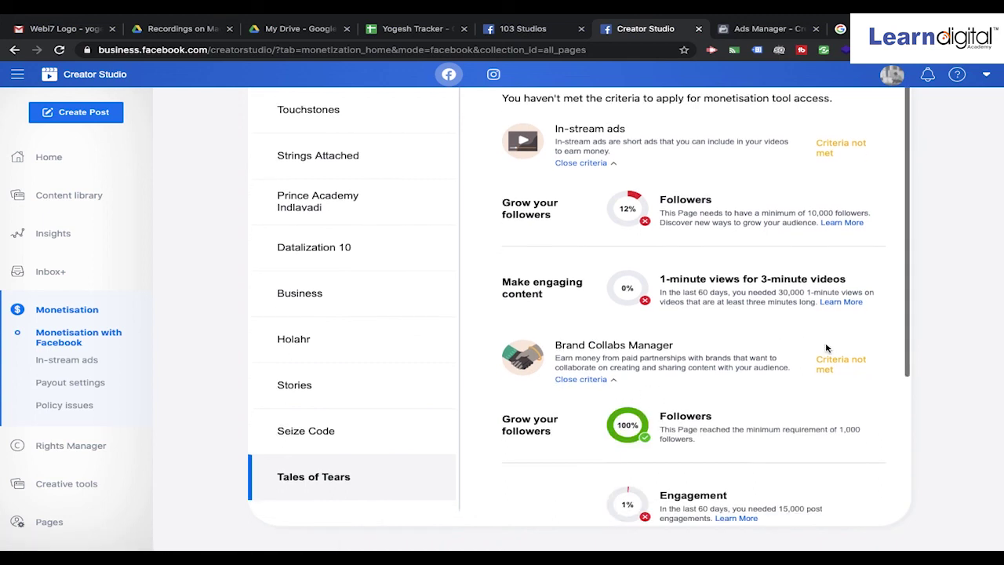
pyautogui.scroll(-1, 826, 348)
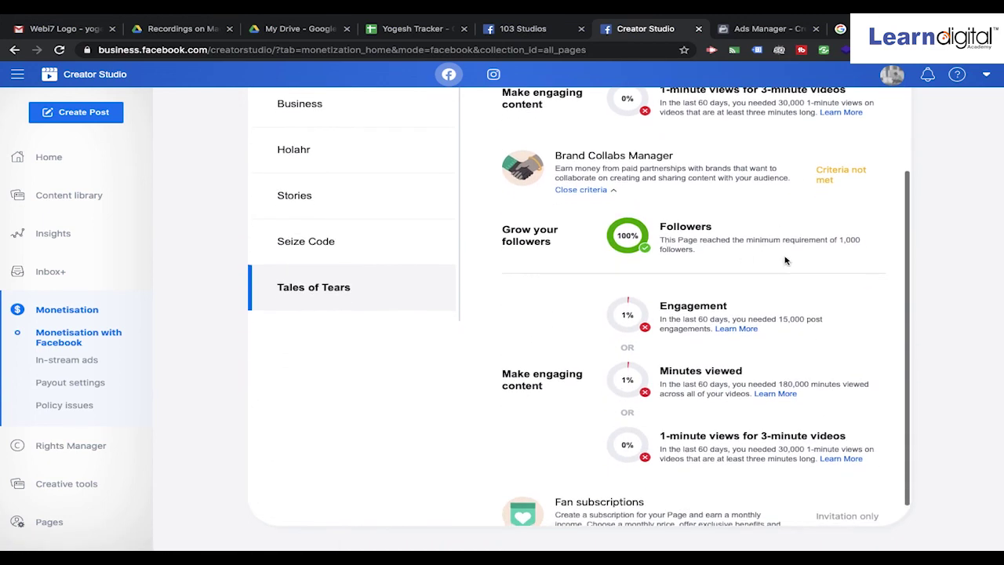
pyautogui.scroll(-1, 809, 288)
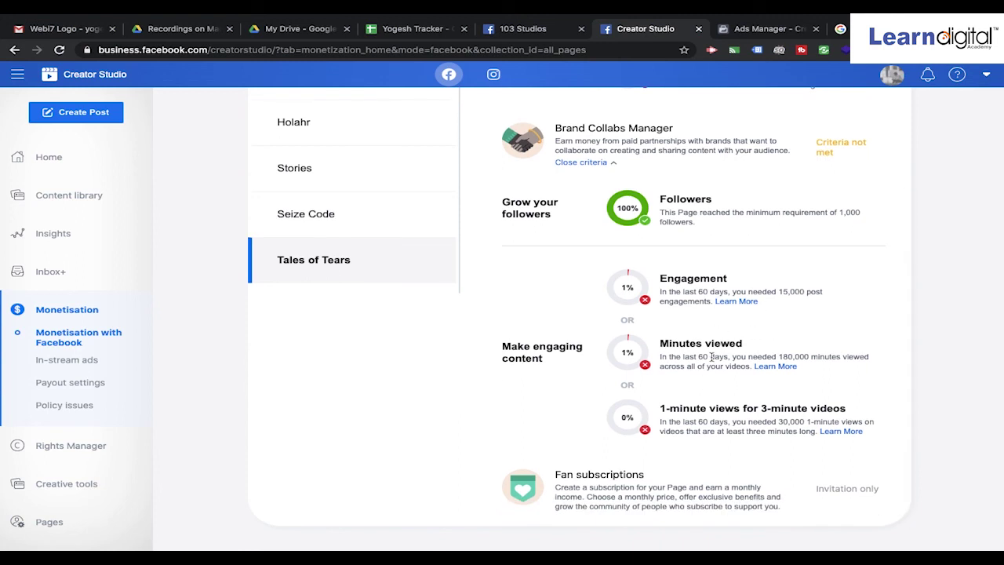
pyautogui.scroll(5, 847, 298)
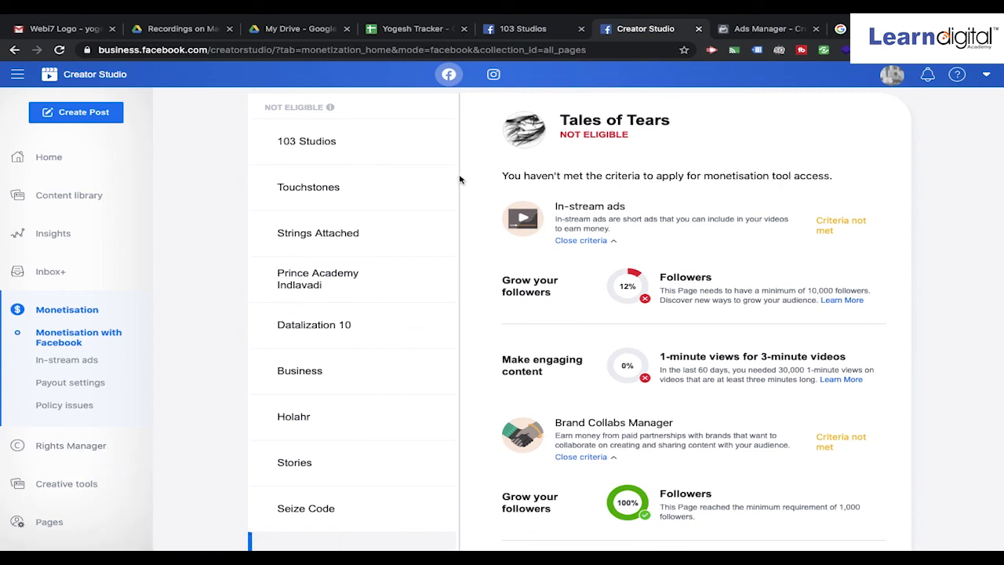
# Close Creator Studio and go to the Facebook home feed.
pyautogui.click(699, 31)
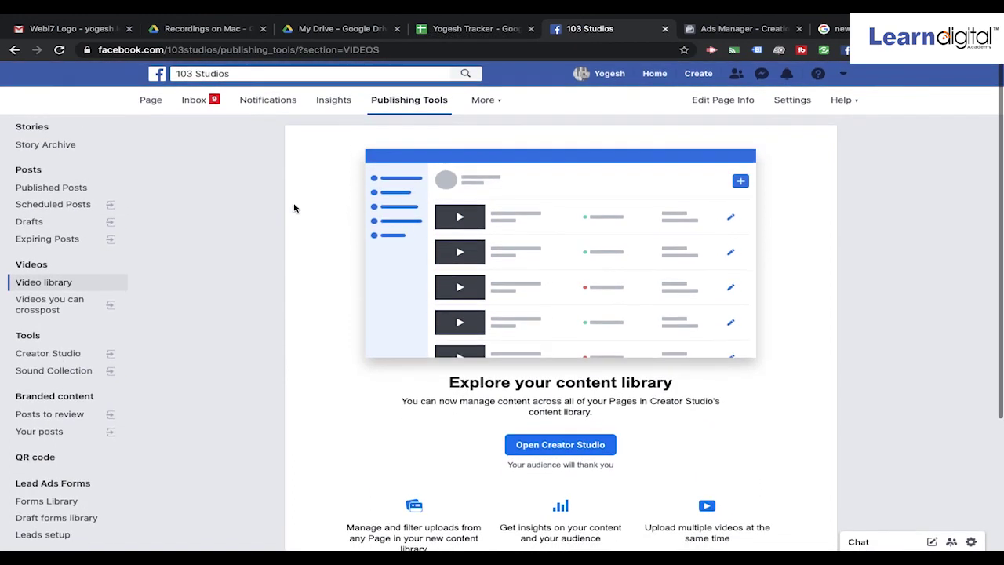
pyautogui.click(653, 73)
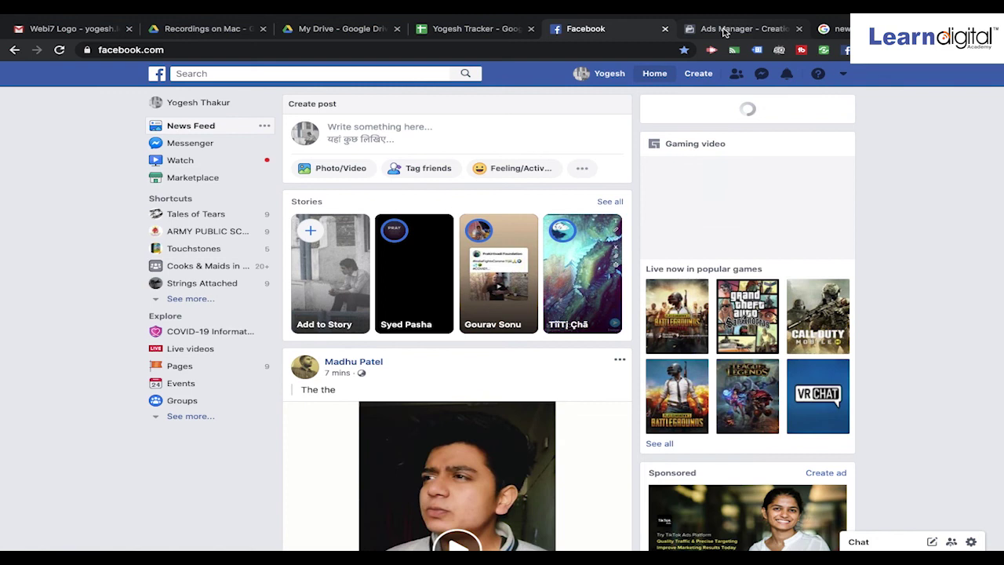
# Switch to Ads Manager, view the campaign objectives and the list of shortcuts and business management tools, and dismiss that list.
pyautogui.click(724, 30)
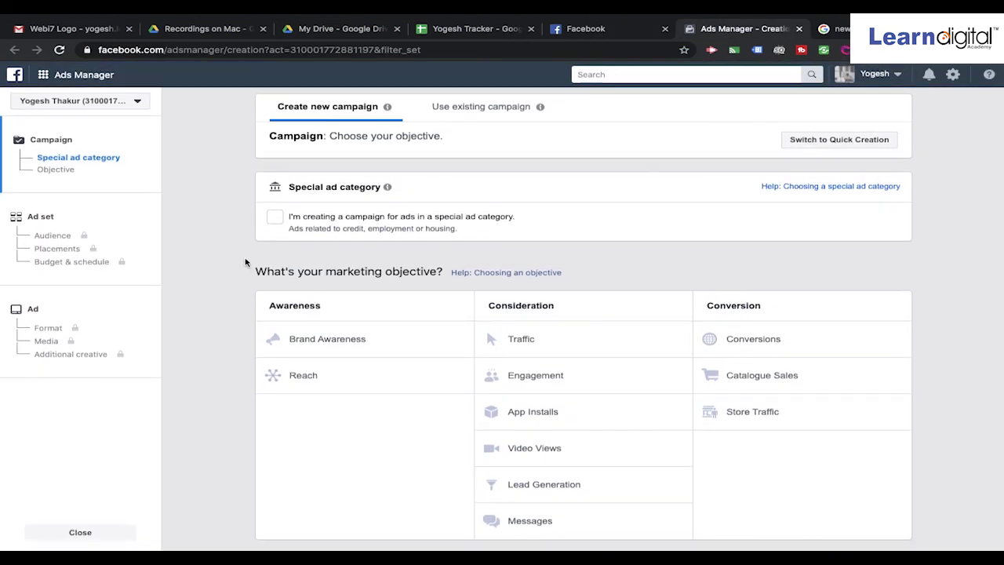
pyautogui.click(63, 79)
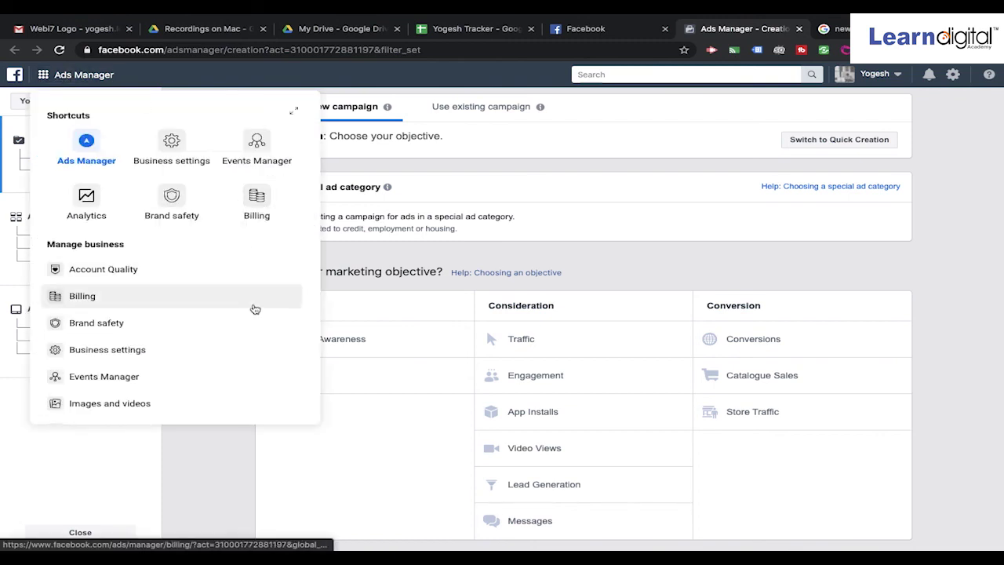
pyautogui.click(245, 456)
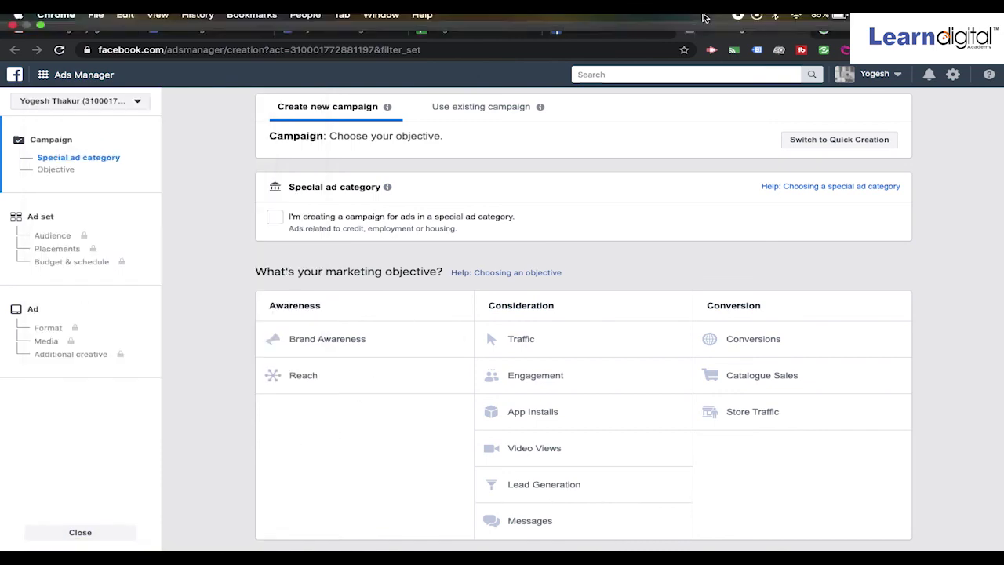